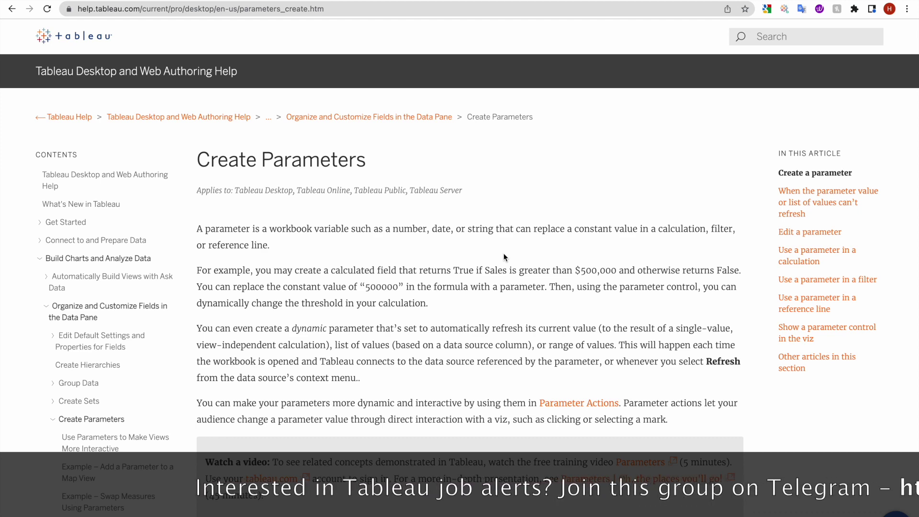
# Step: Switch to Tableau Desktop and start a new parameter named "Top N" with the Integer data type
pyautogui.press('super+Tab')
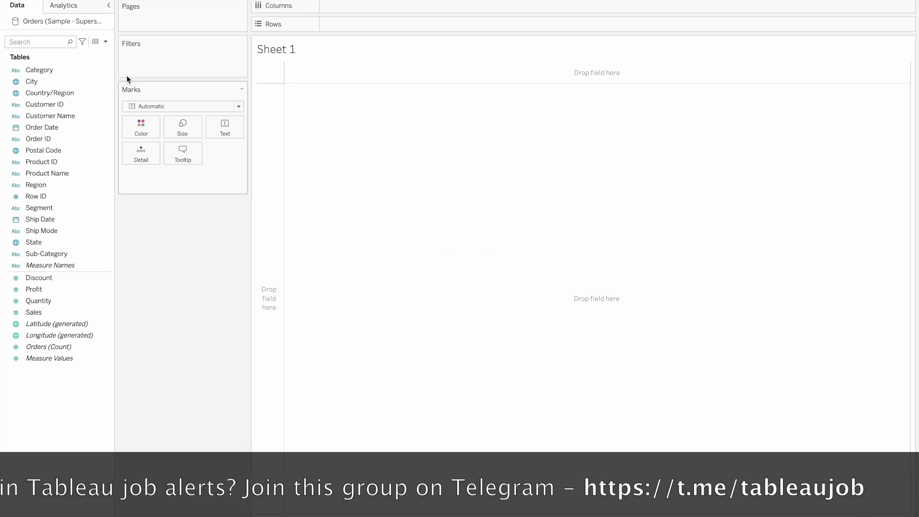
pyautogui.moveTo(115, 58); pyautogui.dragTo(165, 60)
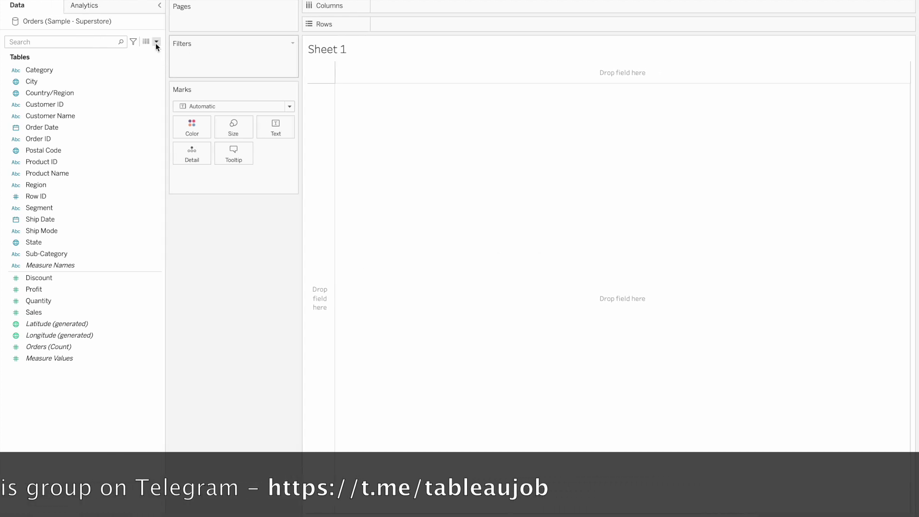
pyautogui.click(156, 42)
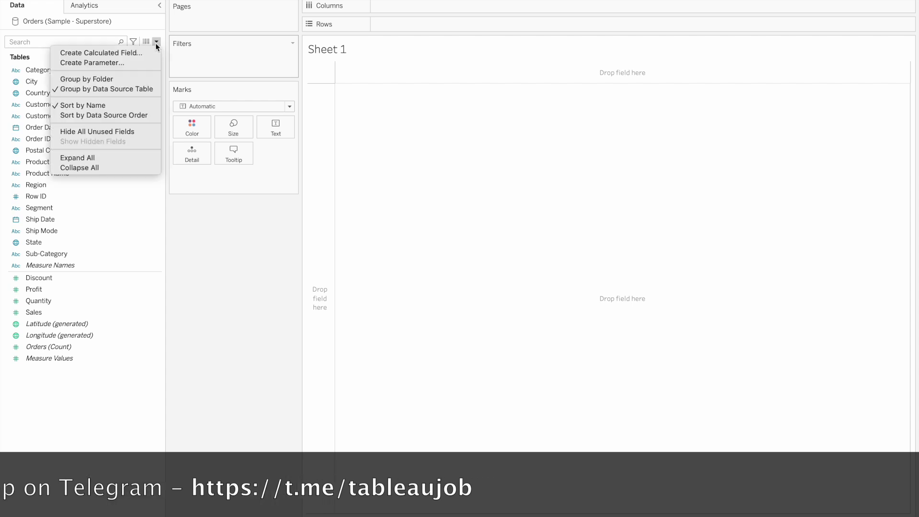
pyautogui.click(127, 62)
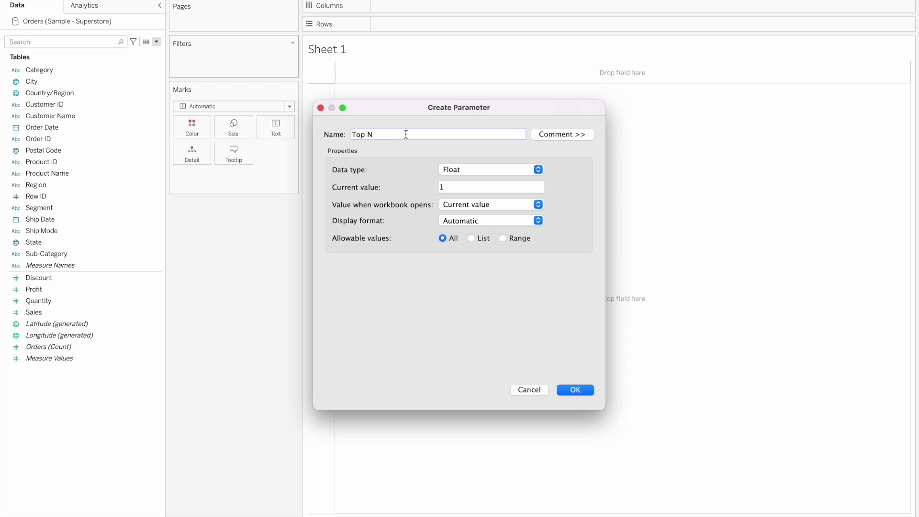
pyautogui.click(473, 170)
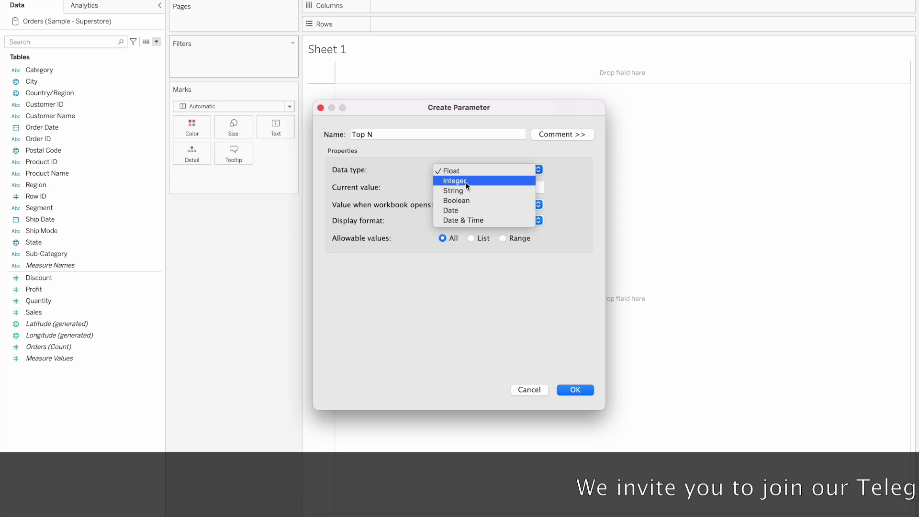
pyautogui.click(466, 181)
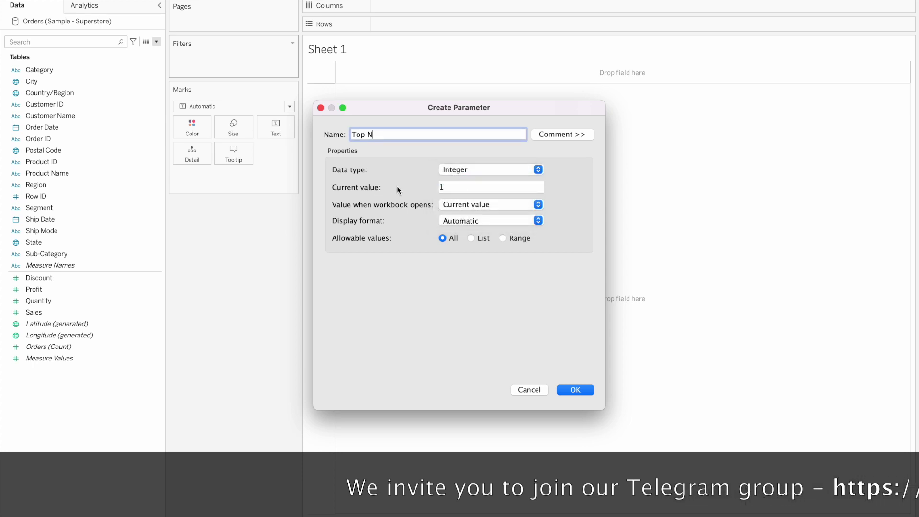
# Step: Set the parameter's current value to 5 and keep Current value as its value when the workbook opens
pyautogui.click(448, 188)
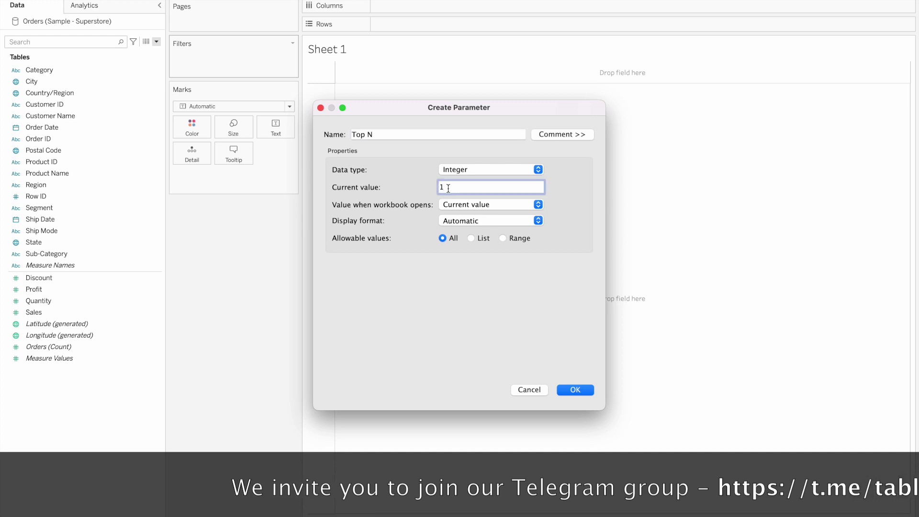
pyautogui.press('BackSpace')
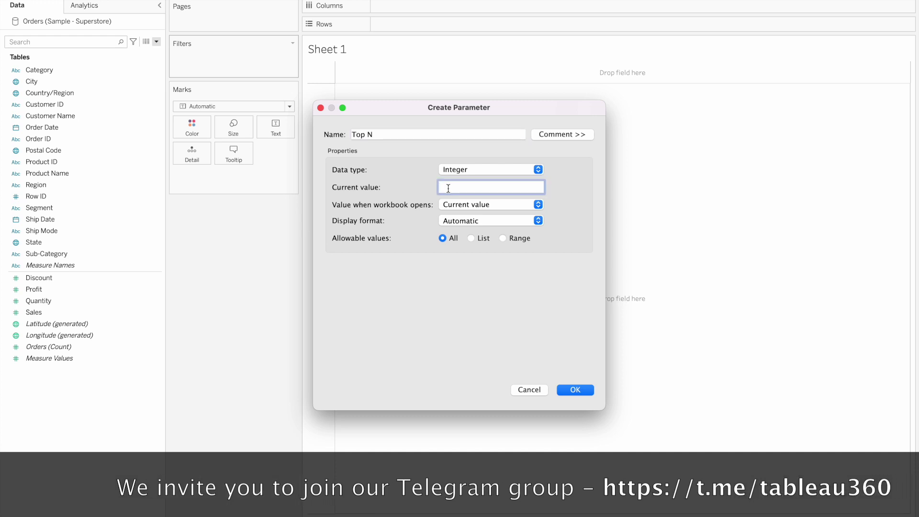
pyautogui.write('5')
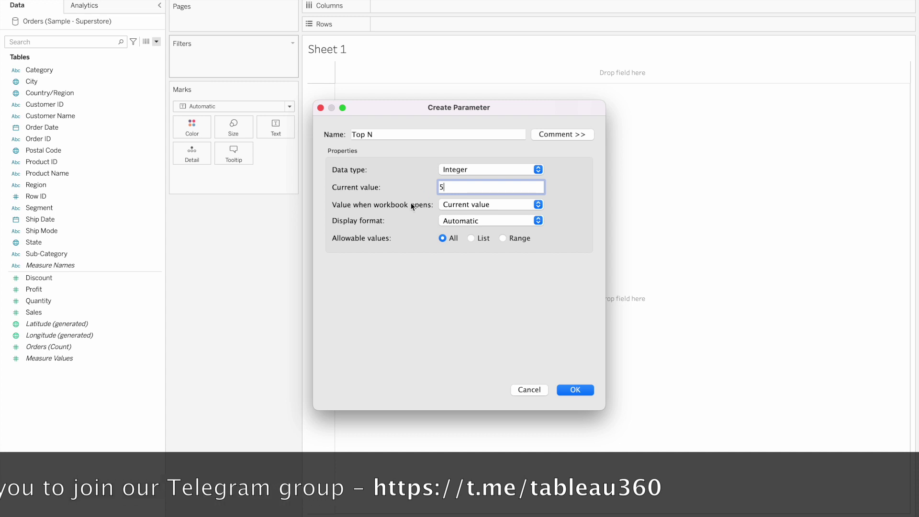
pyautogui.click(469, 205)
pyautogui.click(469, 206)
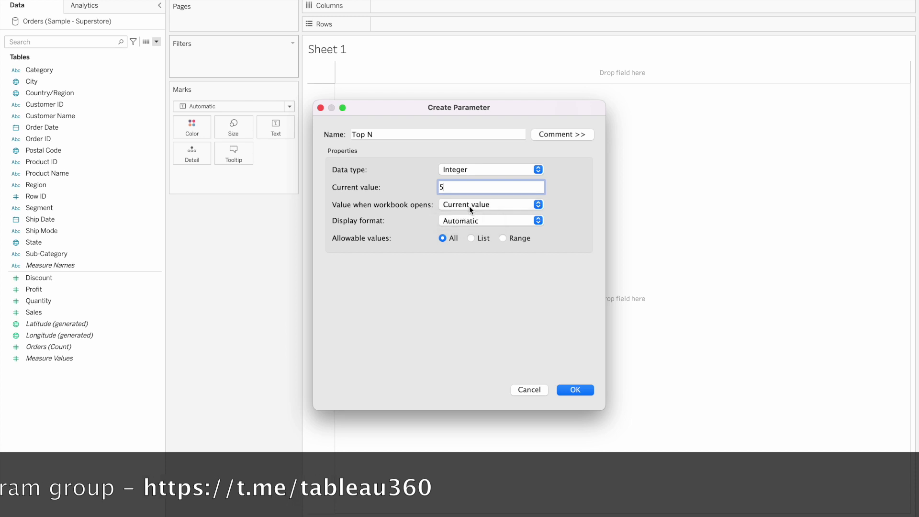
# Step: Try the Number (Custom) display format for the parameter and return it to Automatic, keeping 5 as the current value
pyautogui.click(466, 221)
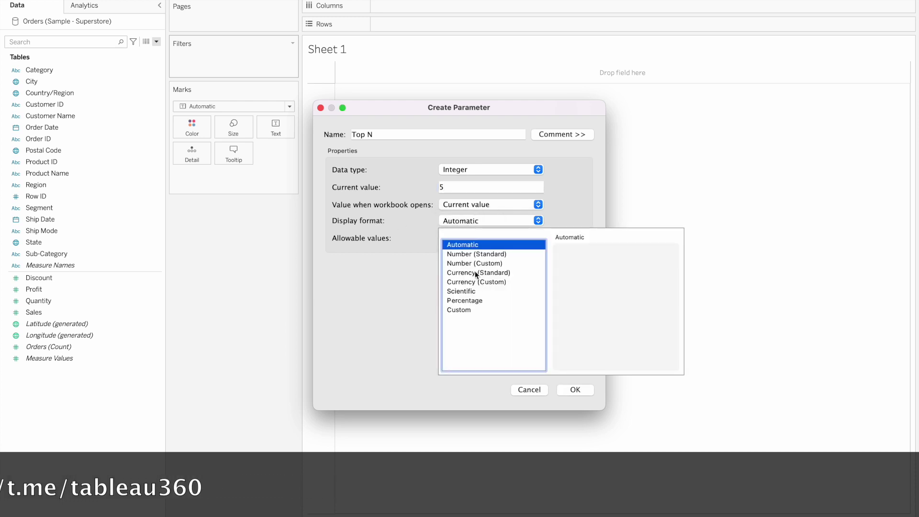
pyautogui.click(441, 186)
pyautogui.press('BackSpace')
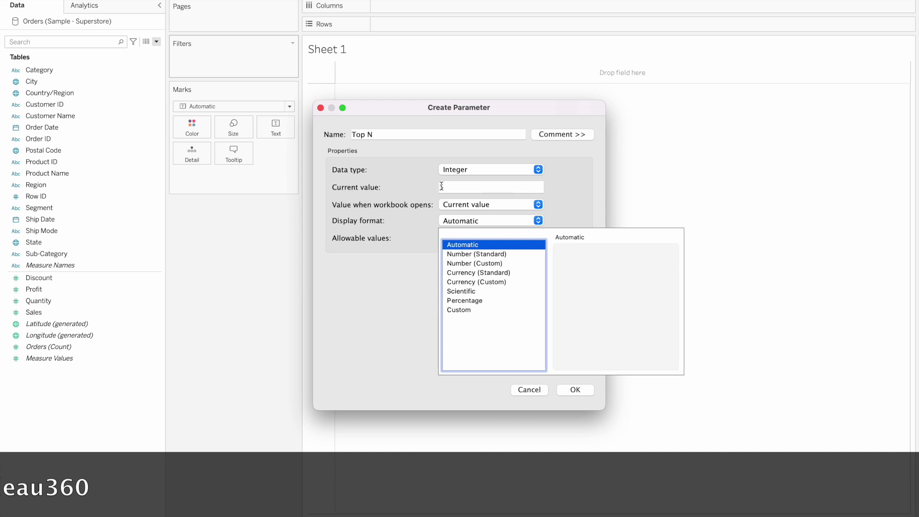
pyautogui.click(472, 264)
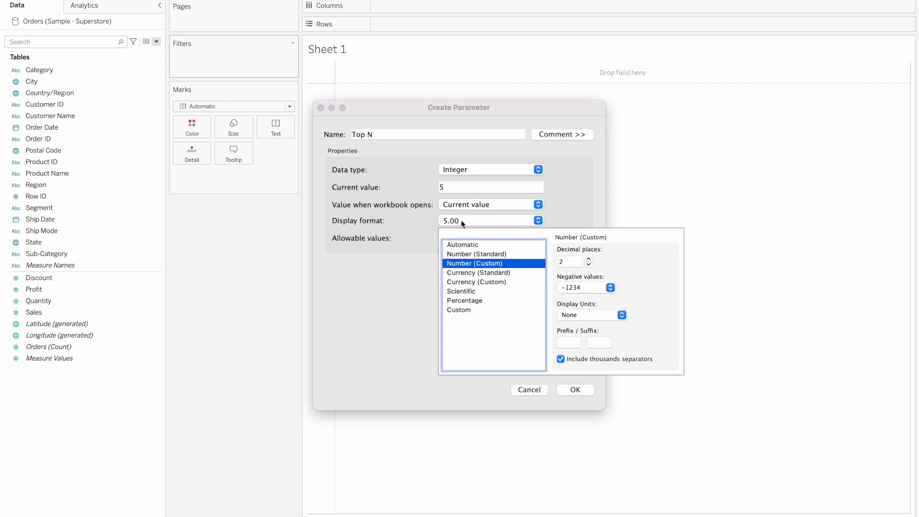
pyautogui.click(459, 245)
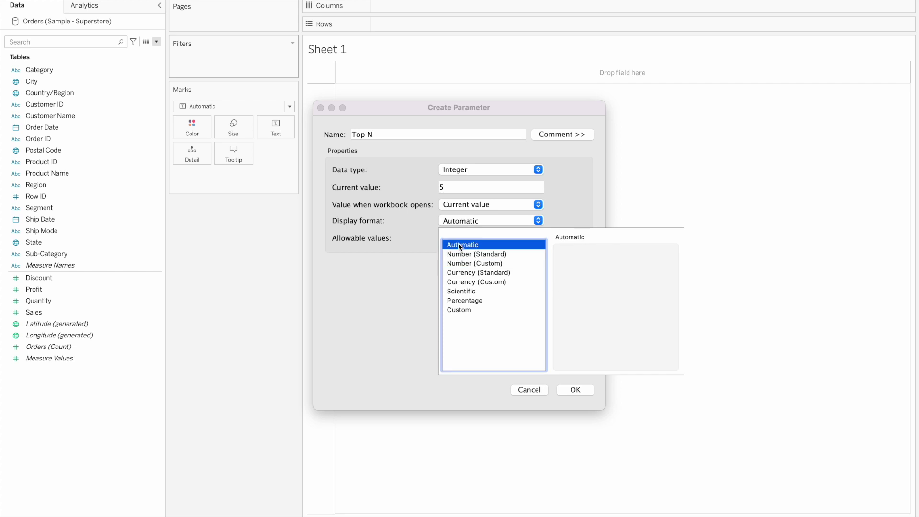
pyautogui.click(372, 223)
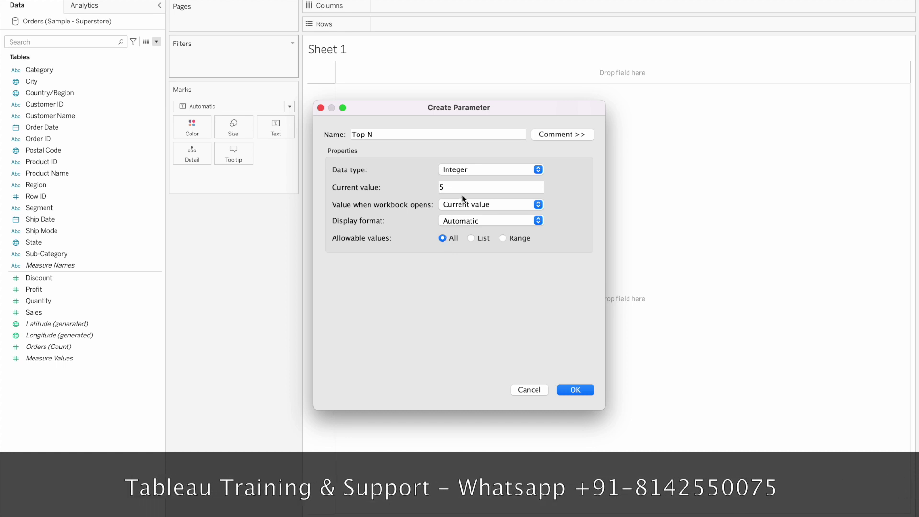
# Step: Restrict the parameter's allowable values to a list containing 5, 10, 15, 20 and 25
pyautogui.click(471, 239)
pyautogui.click(371, 297)
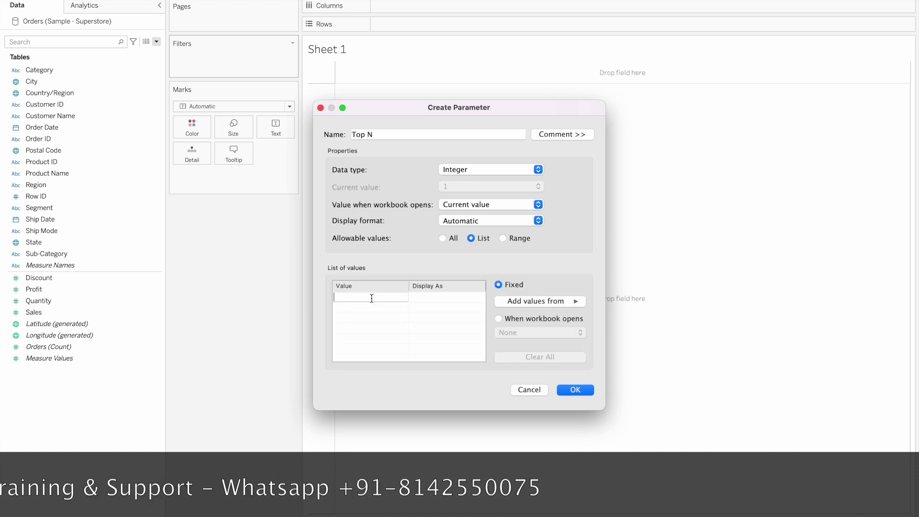
pyautogui.write('5')
pyautogui.press('Return')
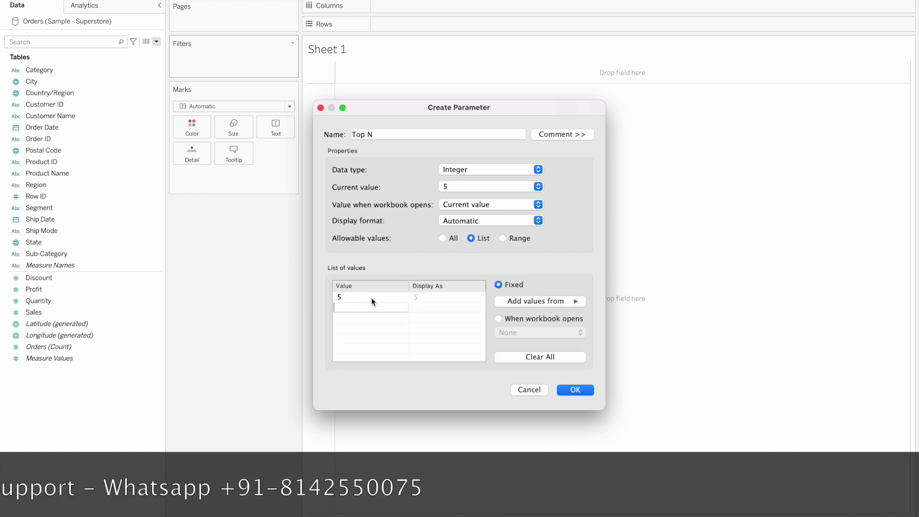
pyautogui.write('10')
pyautogui.press('Return')
pyautogui.write('15')
pyautogui.press('Return')
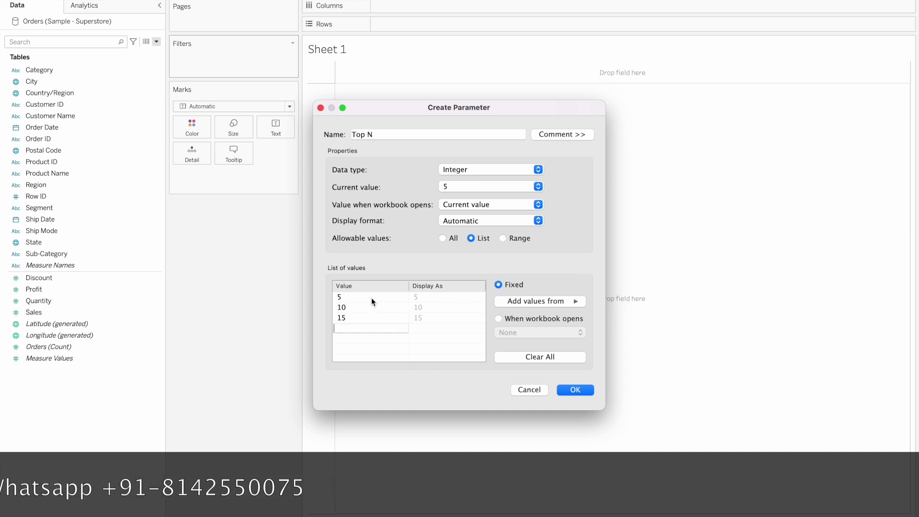
pyautogui.write('20')
pyautogui.press('Return')
pyautogui.write('25')
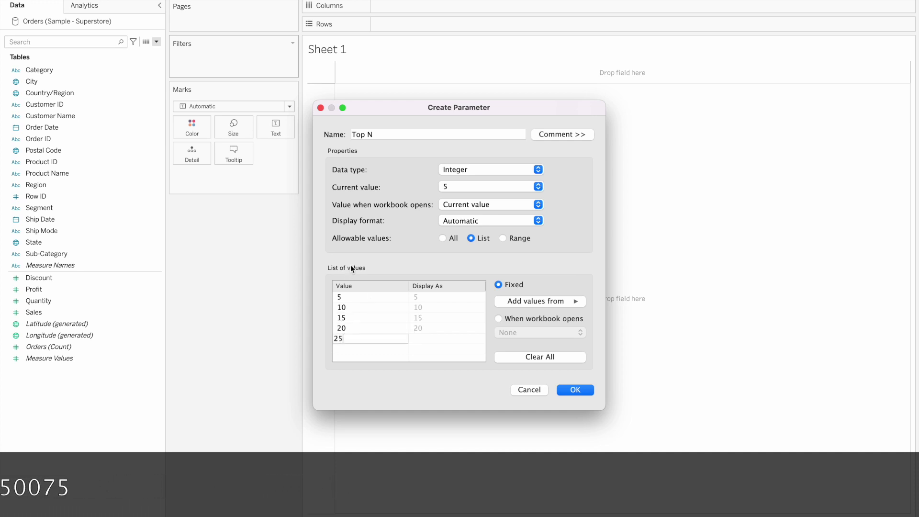
# Step: Switch the allowable values to a range with a step size of 5 and check which fields can supply its values
pyautogui.click(501, 238)
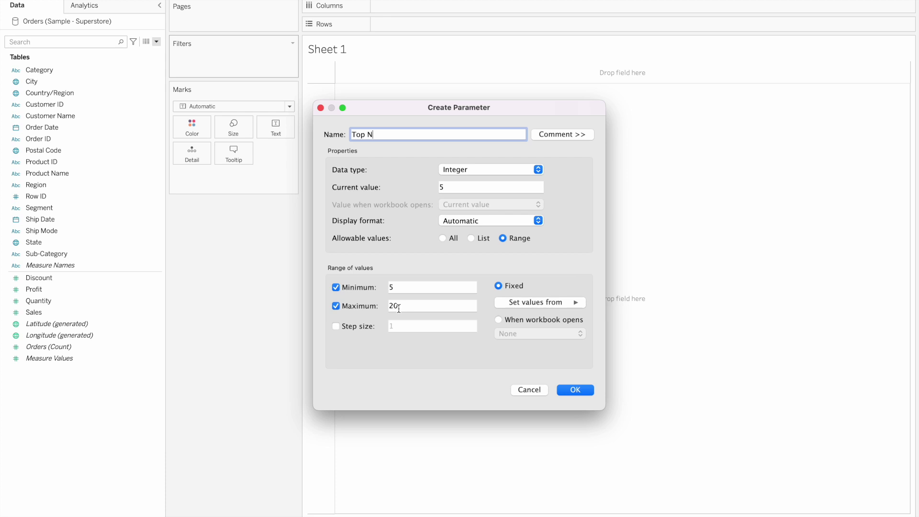
pyautogui.click(400, 326)
pyautogui.press('BackSpace')
pyautogui.write('5')
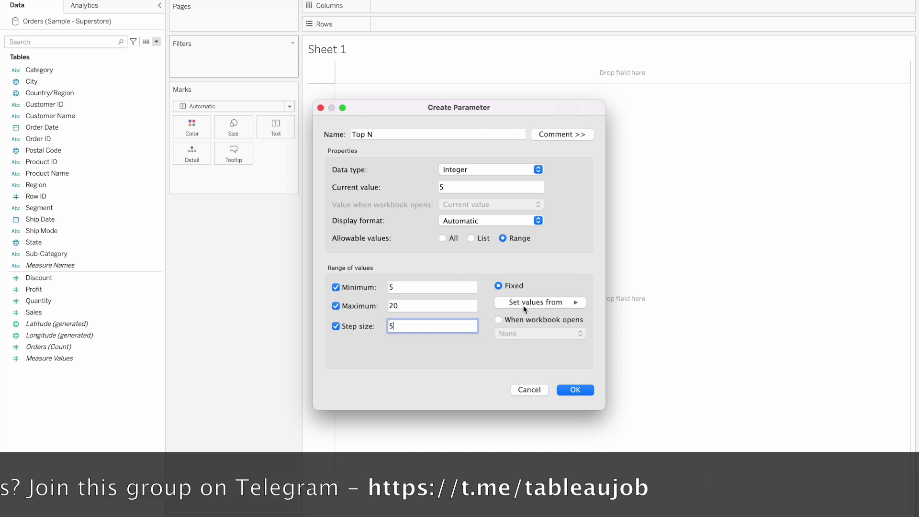
pyautogui.click(549, 305)
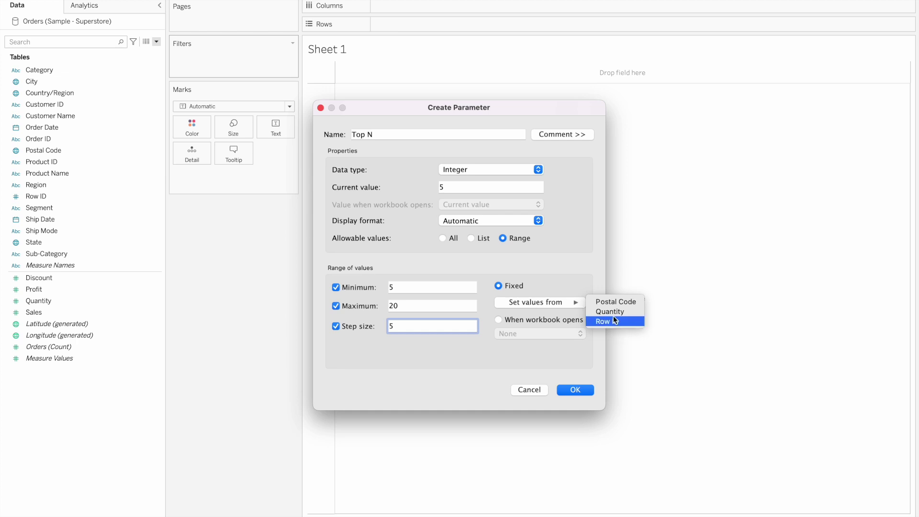
pyautogui.click(556, 269)
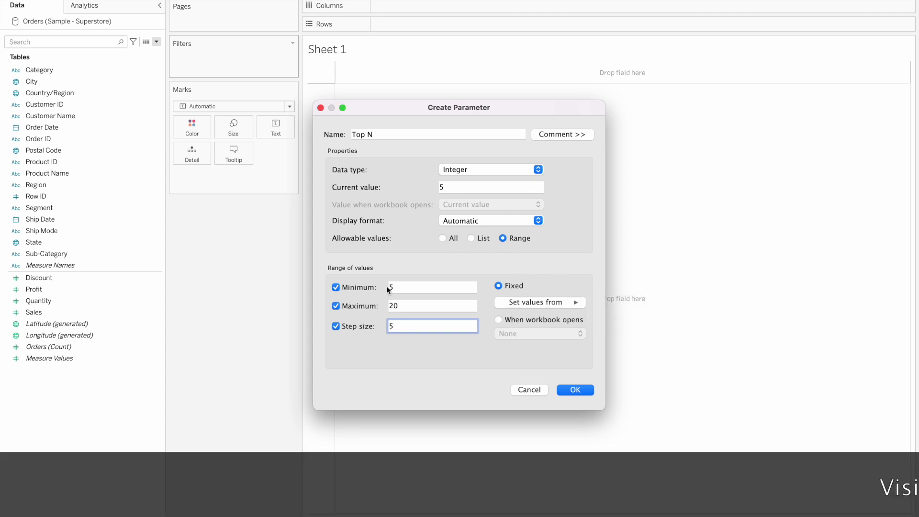
# Step: Change the allowable values back to a list and fill it with the values of the Row ID field
pyautogui.click(472, 237)
pyautogui.click(443, 238)
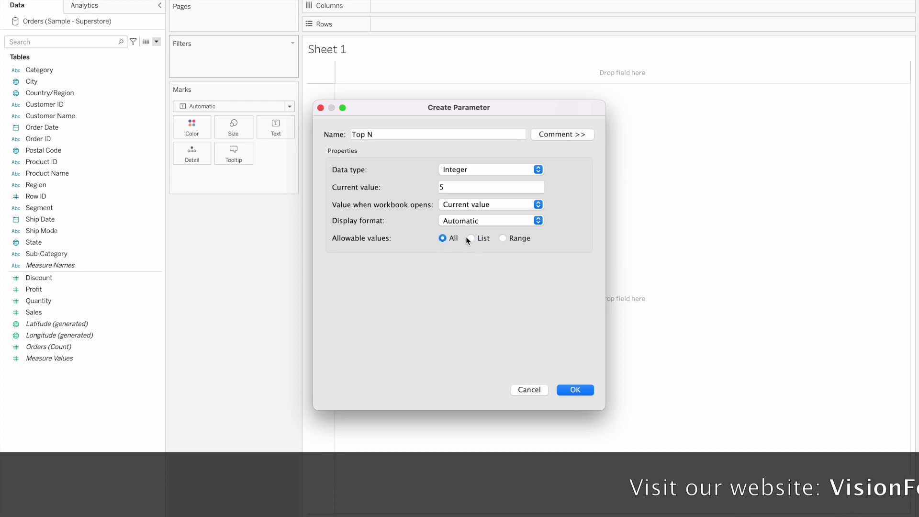
pyautogui.click(471, 237)
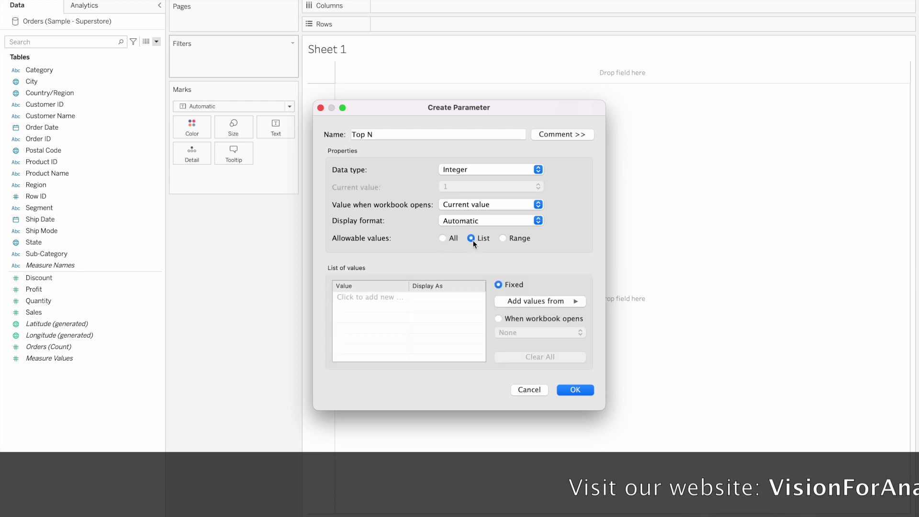
pyautogui.click(524, 303)
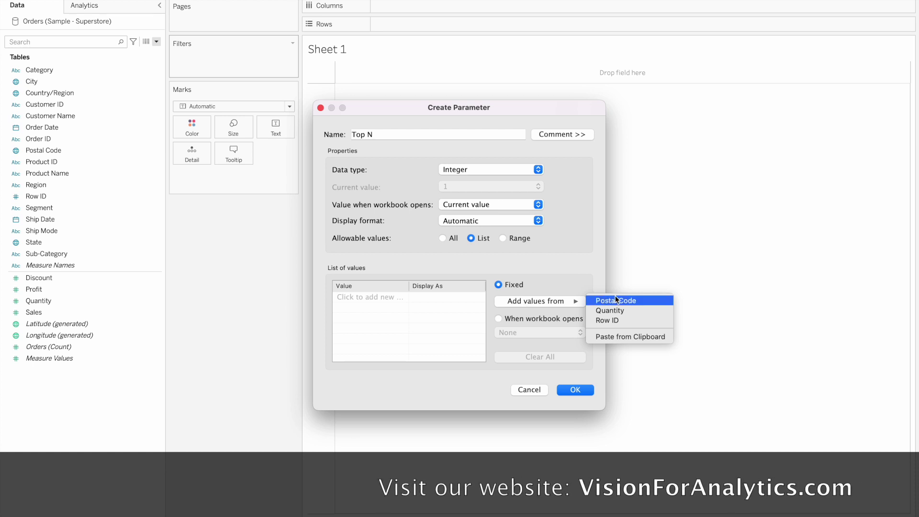
pyautogui.click(609, 320)
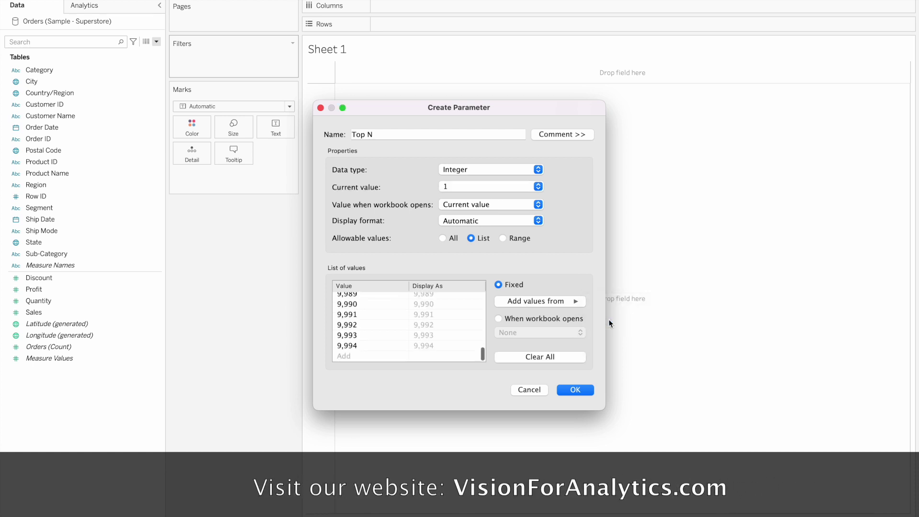
# Step: Examine the list of values added from the Row ID field, going upwards from its end
pyautogui.scroll(5, 397, 330)
pyautogui.scroll(20, 398, 344)
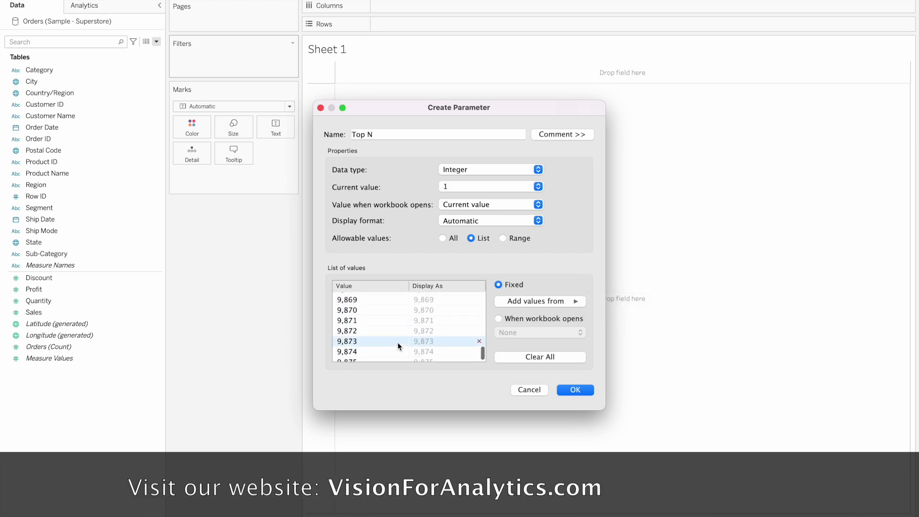
pyautogui.scroll(20, 397, 344)
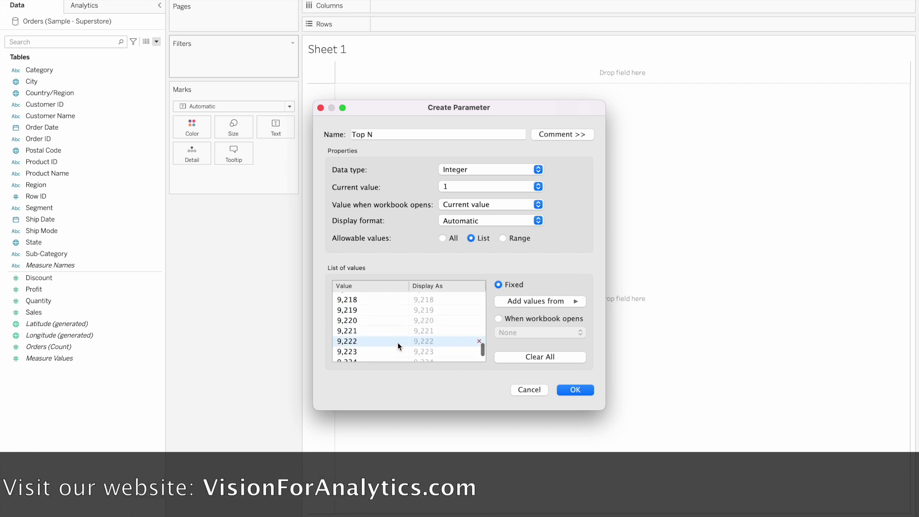
pyautogui.scroll(20, 397, 344)
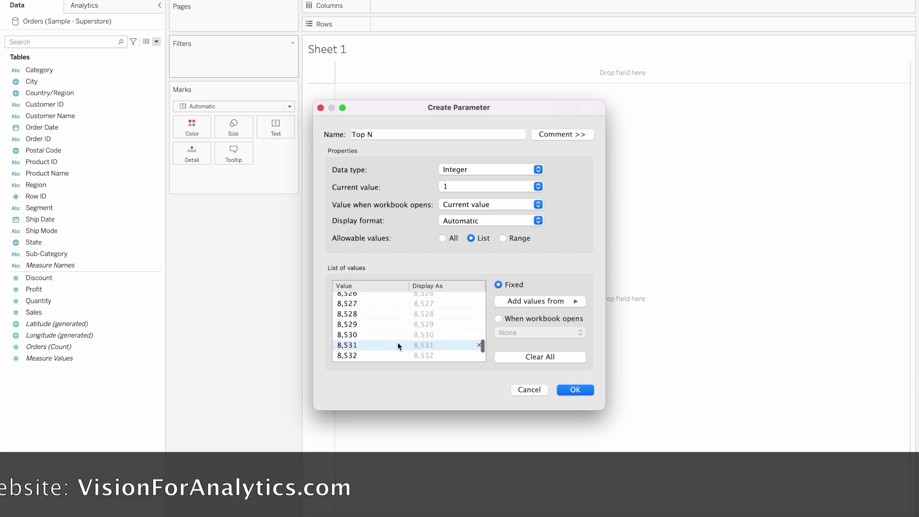
pyautogui.scroll(20, 397, 344)
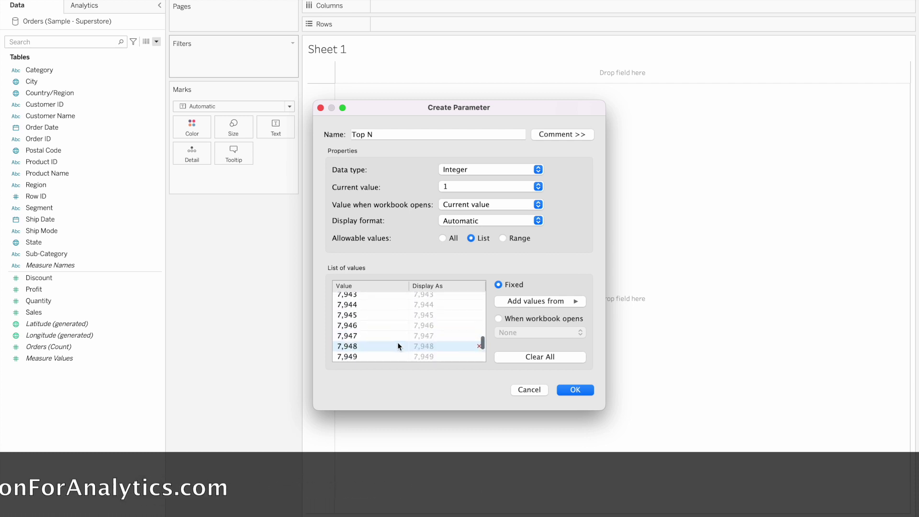
pyautogui.scroll(18, 406, 310)
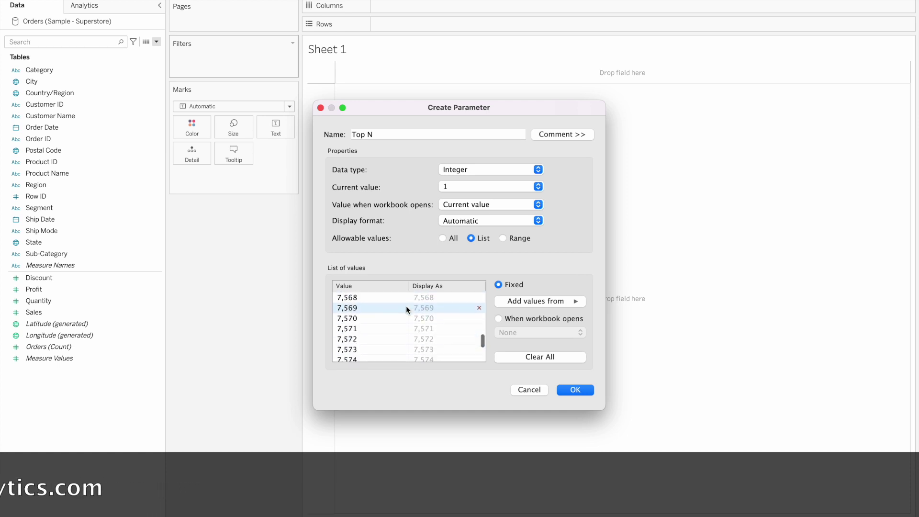
pyautogui.scroll(18, 406, 309)
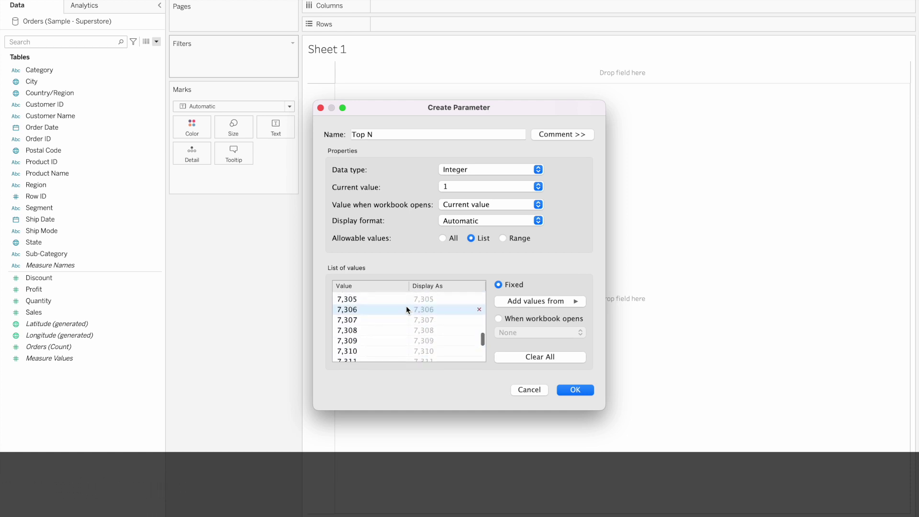
pyautogui.scroll(2, 406, 306)
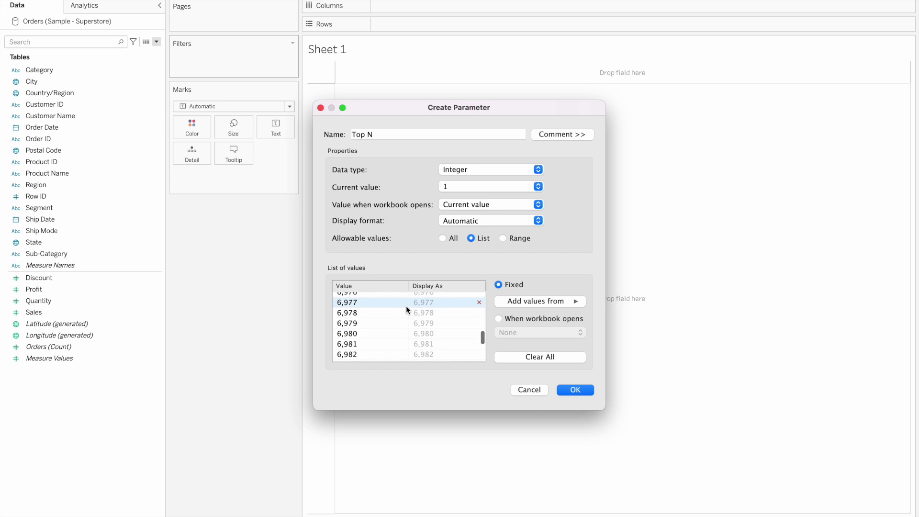
# Step: Restrict the Top N parameter to a range from 5 to 20 with a step size of 5 and create it
pyautogui.click(503, 238)
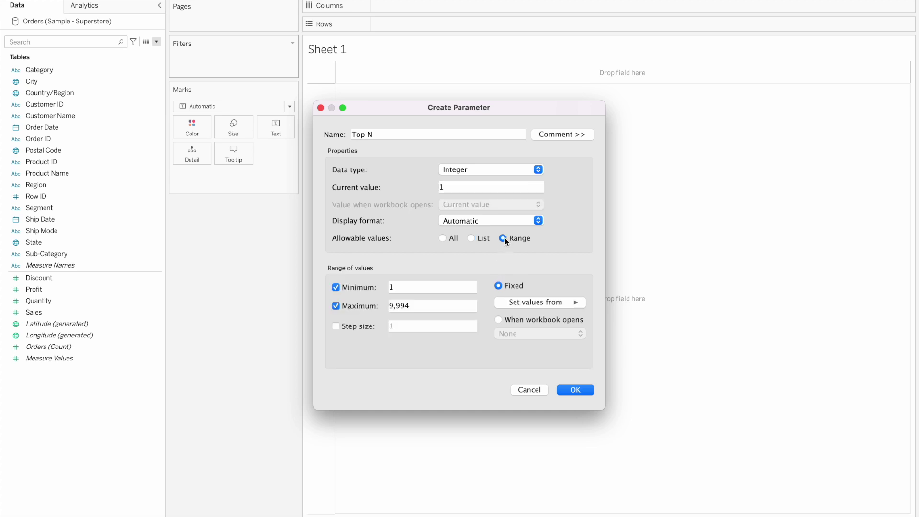
pyautogui.moveTo(407, 287); pyautogui.dragTo(348, 308)
pyautogui.write('5')
pyautogui.click(420, 308)
pyautogui.write('20')
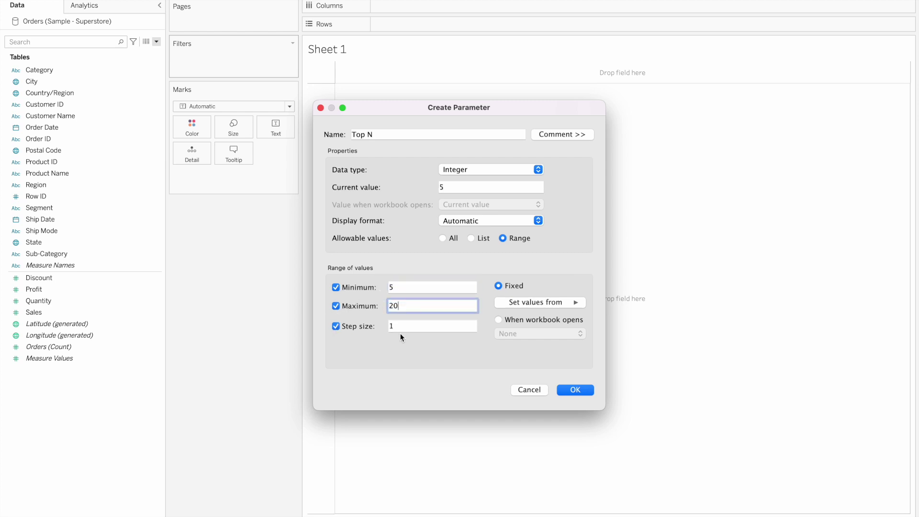
pyautogui.click(335, 326)
pyautogui.write('5')
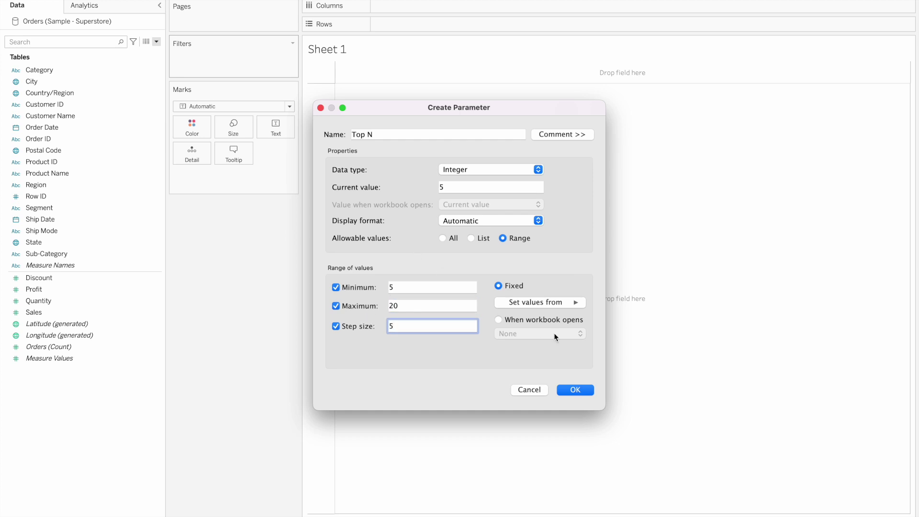
pyautogui.click(574, 391)
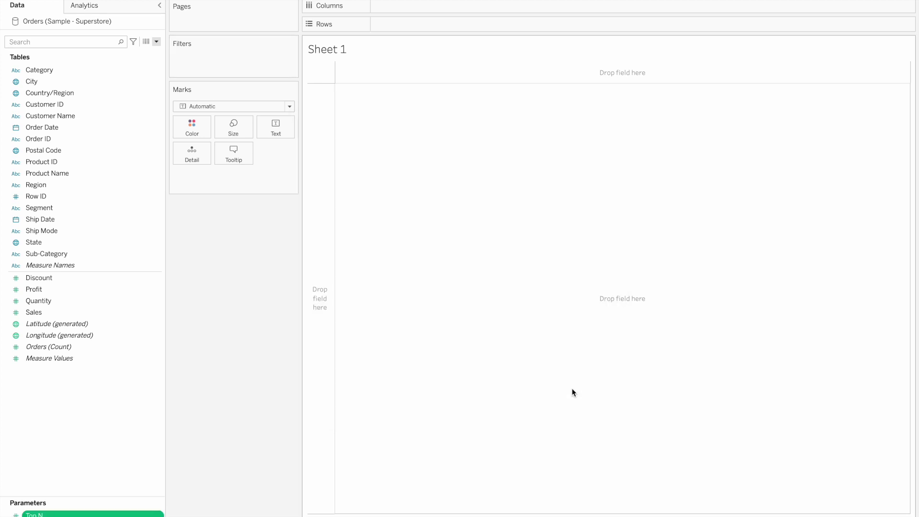
# Step: Widen the Marks card column and enlarge the Parameters area to bring the Top N parameter fully into view
pyautogui.moveTo(298, 171); pyautogui.dragTo(346, 174)
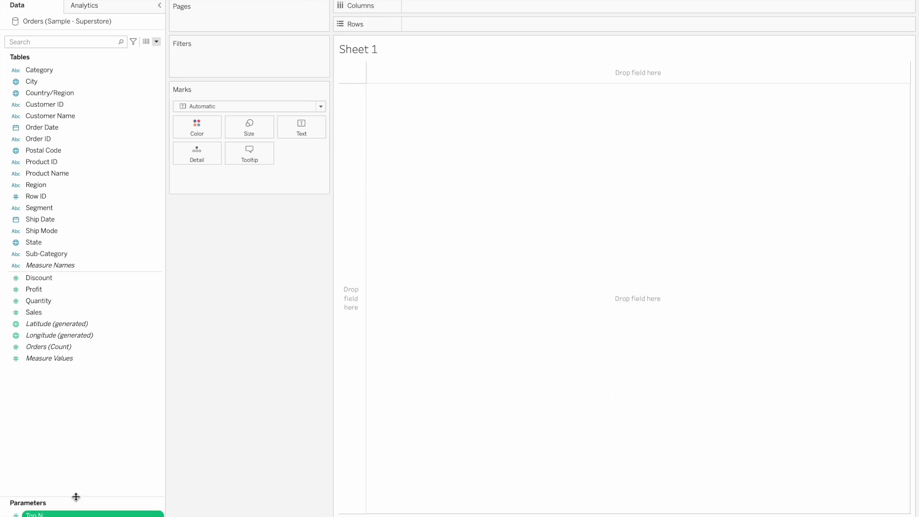
pyautogui.moveTo(74, 494); pyautogui.dragTo(467, 29)
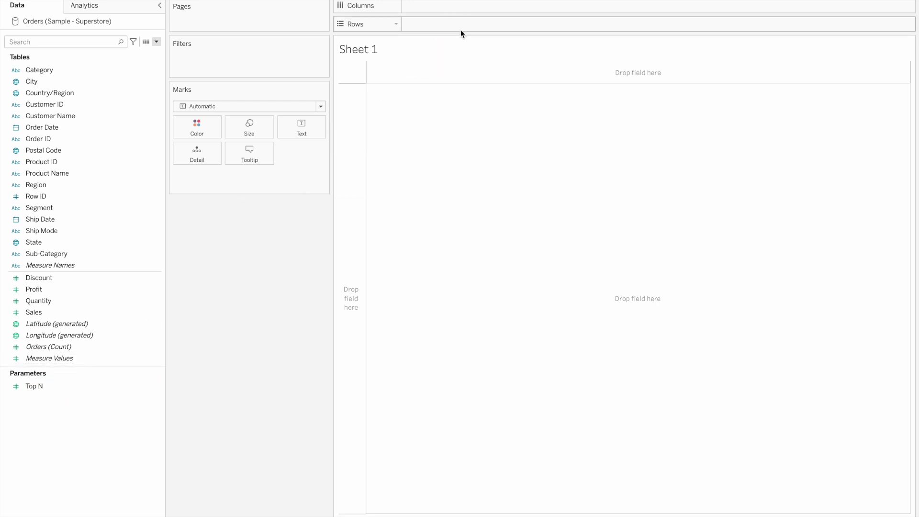
# Step: Try to place the Top N parameter directly on the Filters, Pages and Rows shelves
pyautogui.moveTo(52, 386); pyautogui.dragTo(213, 58)
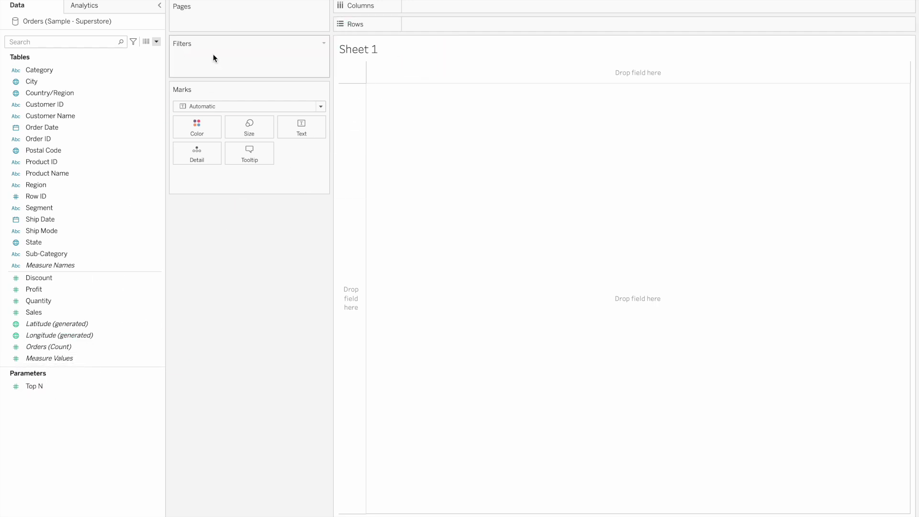
pyautogui.moveTo(34, 386); pyautogui.dragTo(259, 20)
pyautogui.moveTo(36, 389); pyautogui.dragTo(421, 28)
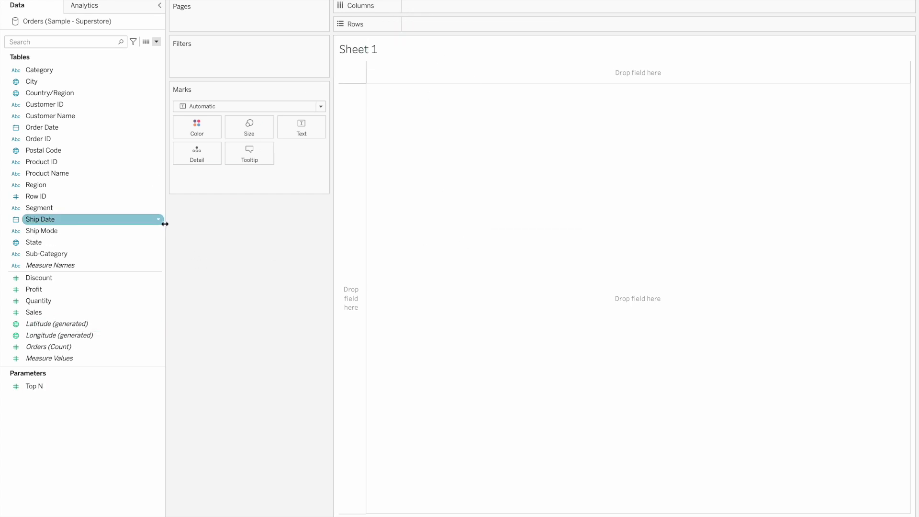
# Step: Widen the data pane and create a calculated field named Top N Calc with the formula [Top N]
pyautogui.moveTo(164, 223); pyautogui.dragTo(205, 224)
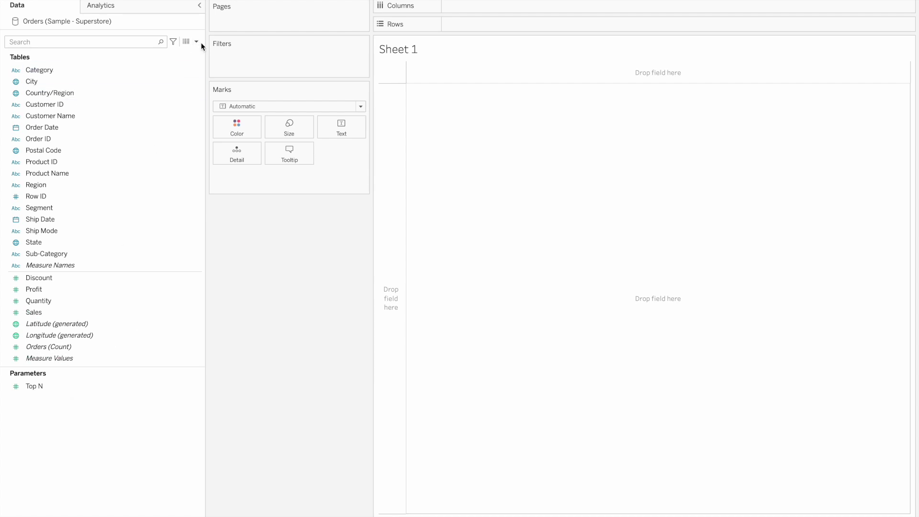
pyautogui.click(197, 41)
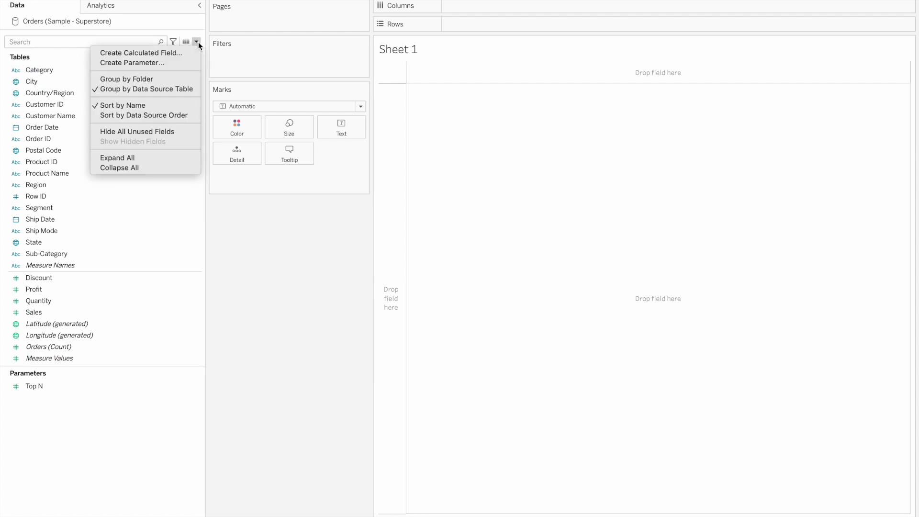
pyautogui.click(173, 53)
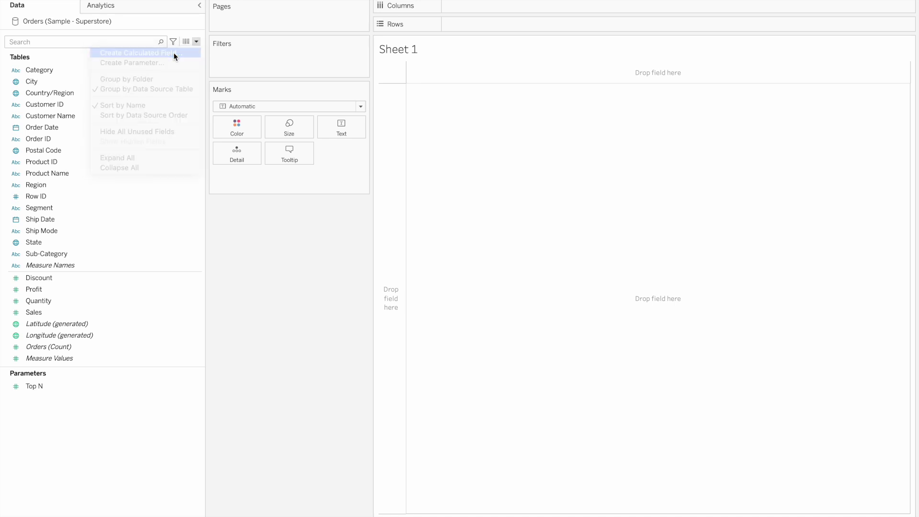
pyautogui.write('To')
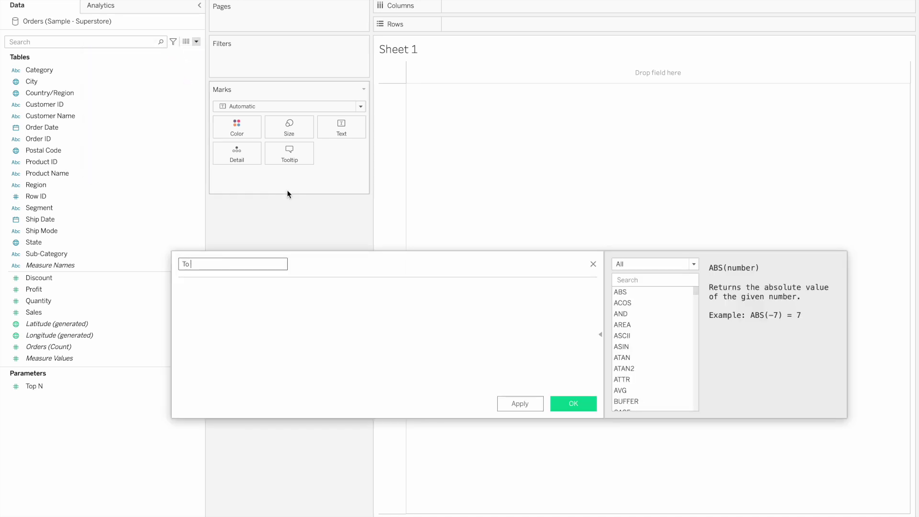
pyautogui.write('p N')
pyautogui.click(238, 293)
pyautogui.moveTo(48, 384); pyautogui.dragTo(273, 332)
pyautogui.click(211, 261)
pyautogui.write('Calc')
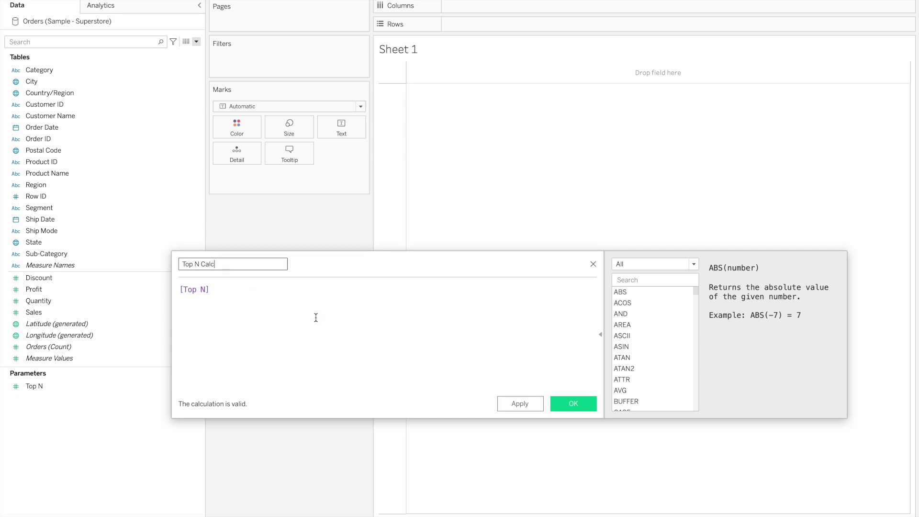
pyautogui.click(568, 403)
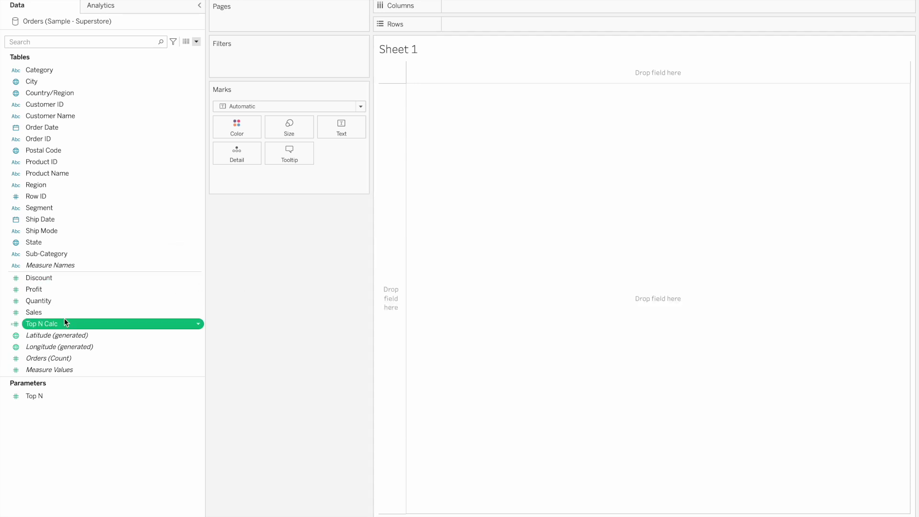
# Step: Show Top N Calc as text in Sheet 1 and display the control for the Top N parameter
pyautogui.moveTo(51, 324); pyautogui.dragTo(349, 131)
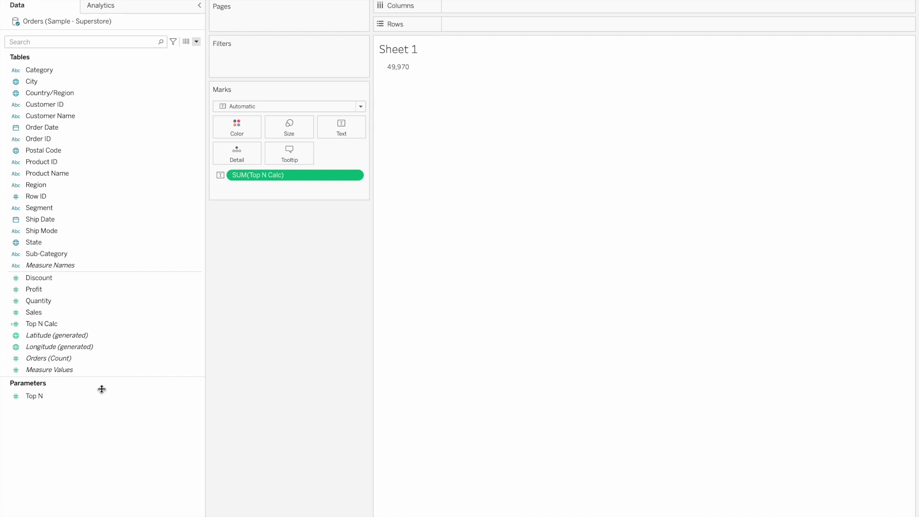
pyautogui.click(87, 396)
pyautogui.rightClick(87, 394)
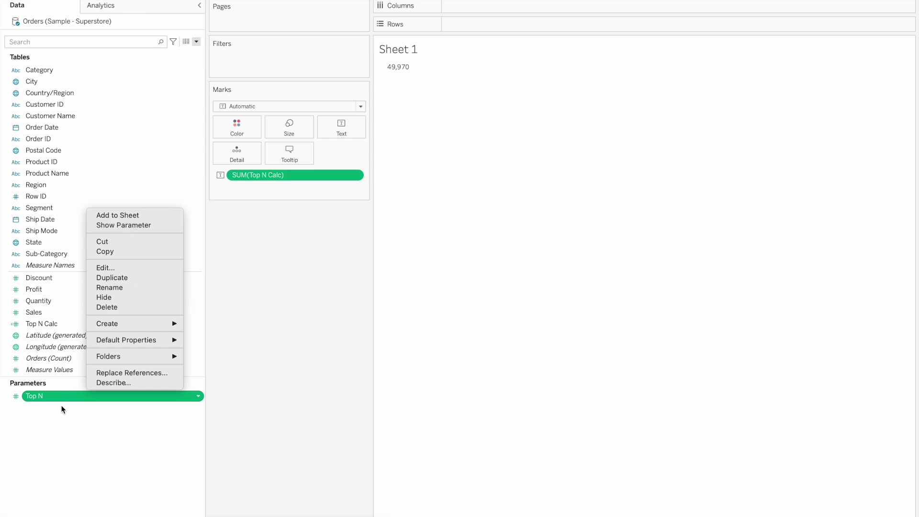
pyautogui.click(125, 226)
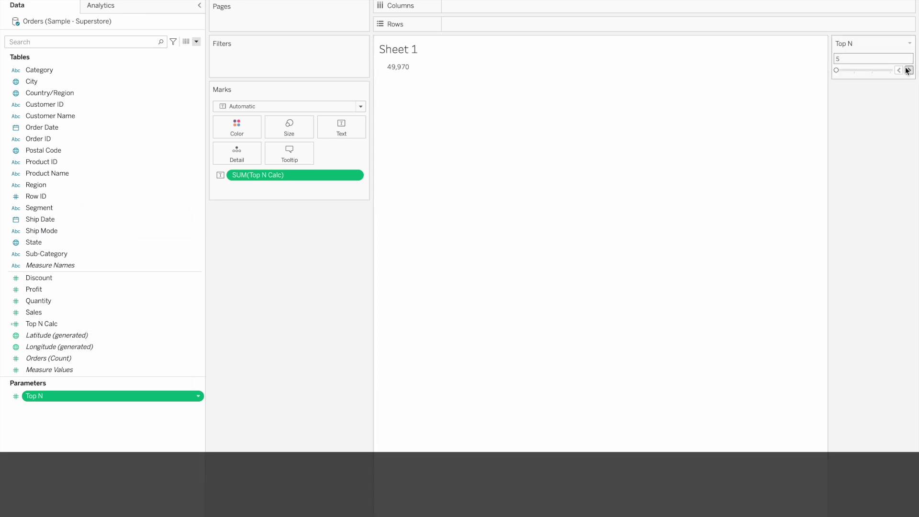
# Step: Raise the Top N parameter to 15 and inspect the Top N Calc value in the view
pyautogui.click(909, 71)
pyautogui.click(909, 71)
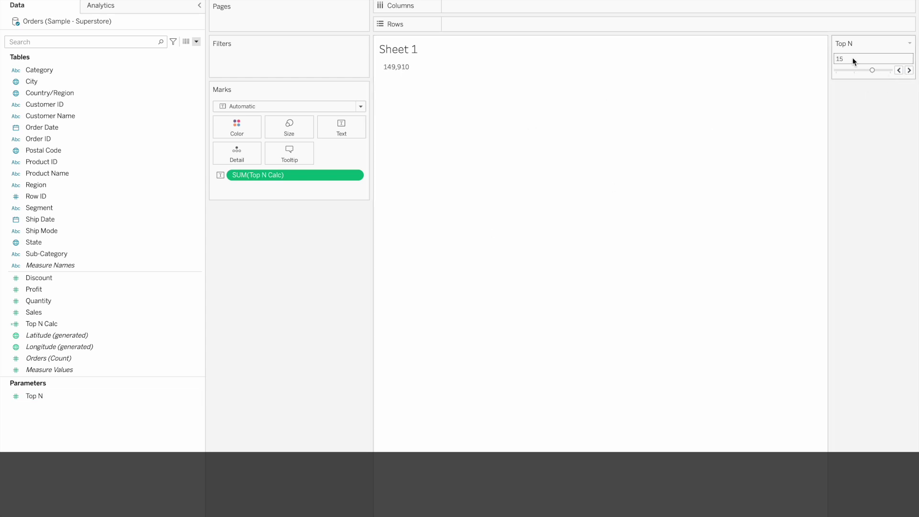
pyautogui.moveTo(393, 73)
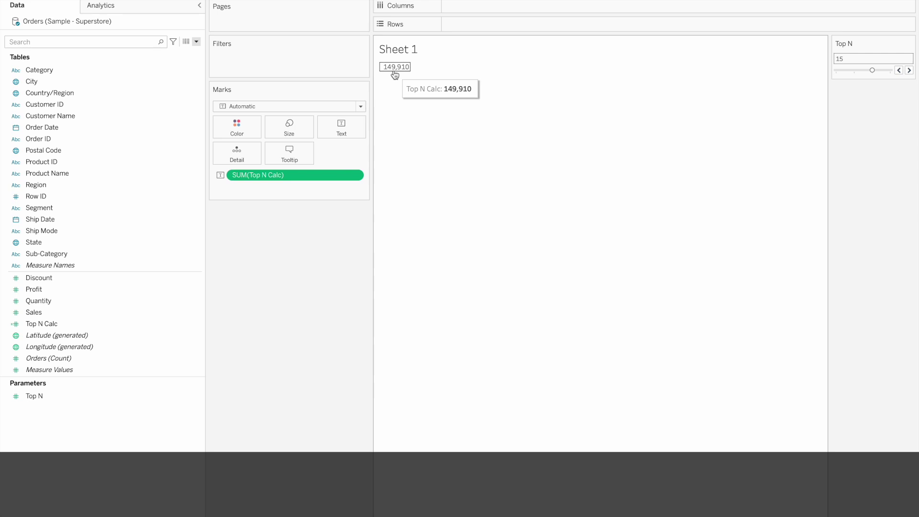
# Step: In Sheet 2, show Row ID as text aggregated as a distinct count and inspect the value
pyautogui.click(160, 474)
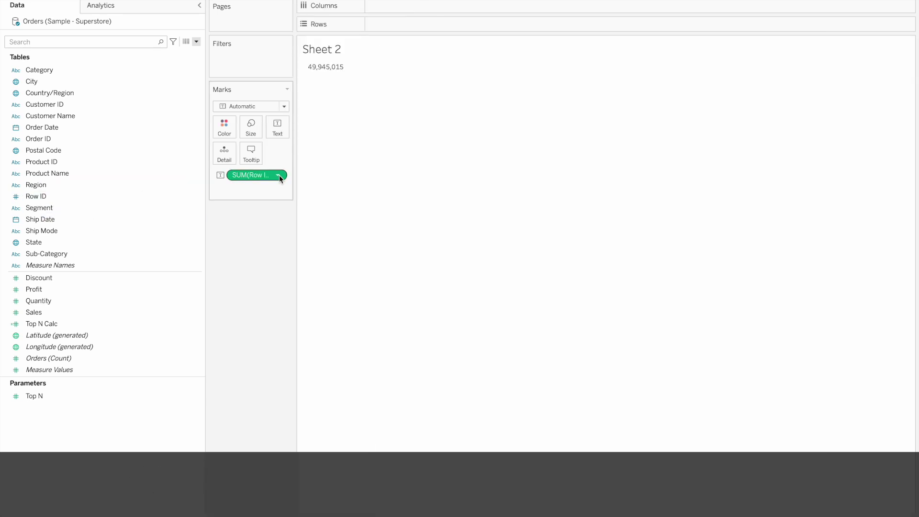
pyautogui.click(277, 175)
pyautogui.moveTo(283, 276)
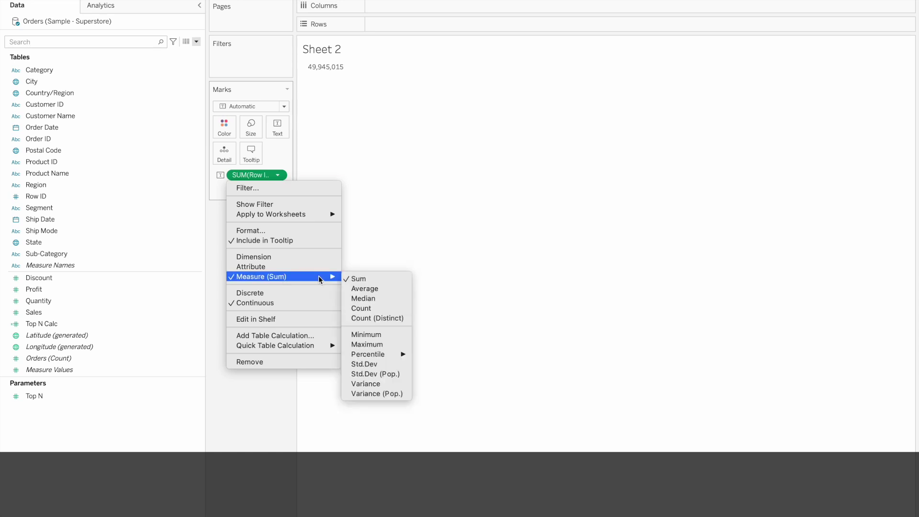
pyautogui.click(367, 318)
pyautogui.moveTo(318, 73)
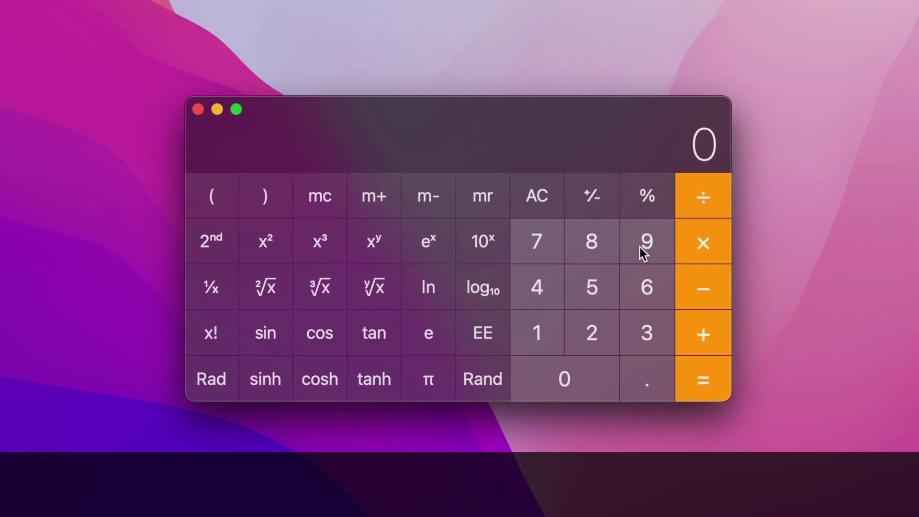
# Step: Multiply 9994 by 15 in Calculator, and switch back to Sheet 1 in Tableau
pyautogui.click(639, 247)
pyautogui.click(640, 247)
pyautogui.click(640, 247)
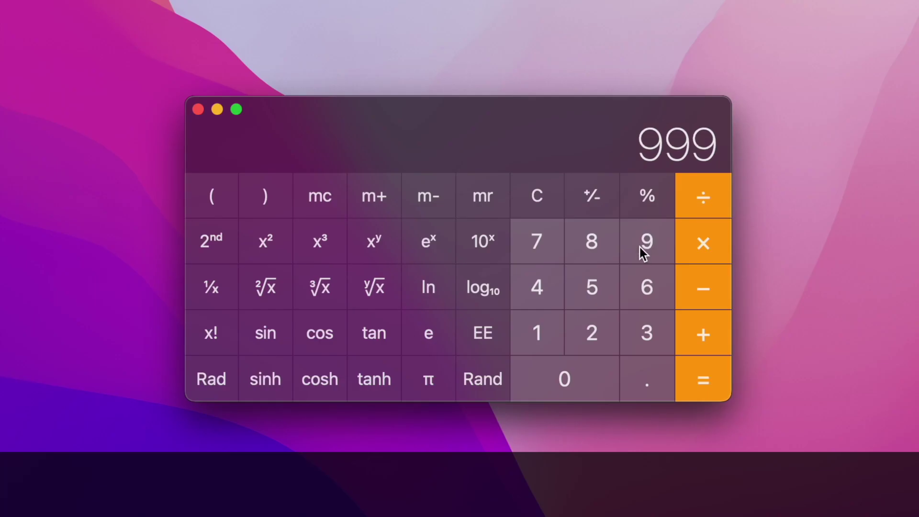
pyautogui.click(531, 289)
pyautogui.click(707, 246)
pyautogui.click(546, 333)
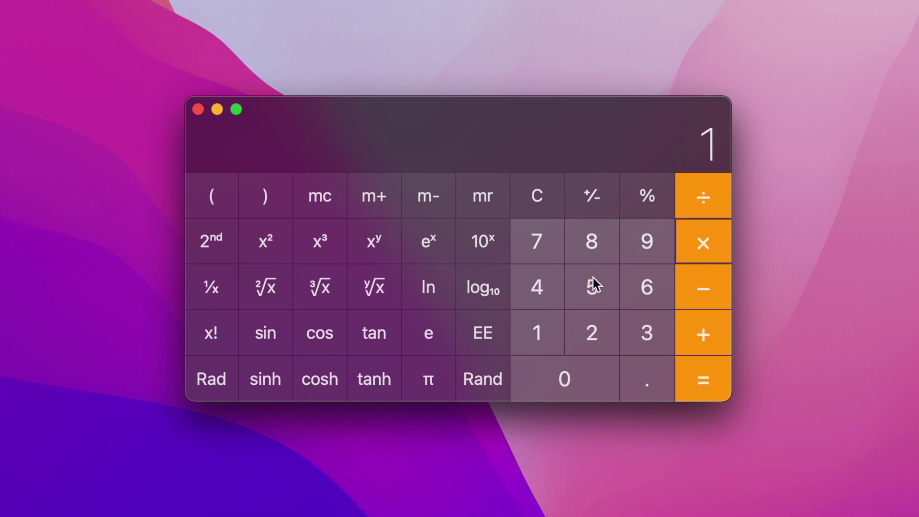
pyautogui.click(593, 277)
pyautogui.click(690, 374)
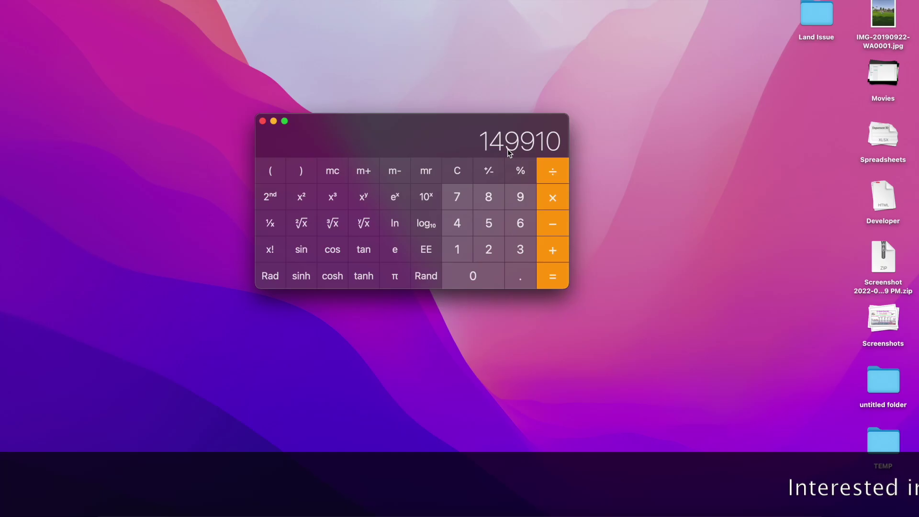
pyautogui.hotkey('ctrl', 'Right')
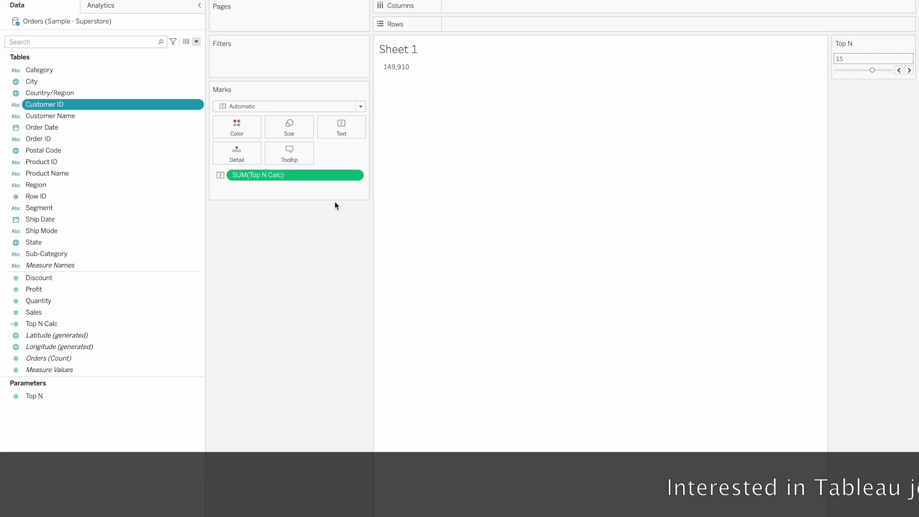
# Step: Change the aggregation of Top N Calc to Minimum and set the Top N parameter to 5
pyautogui.click(354, 174)
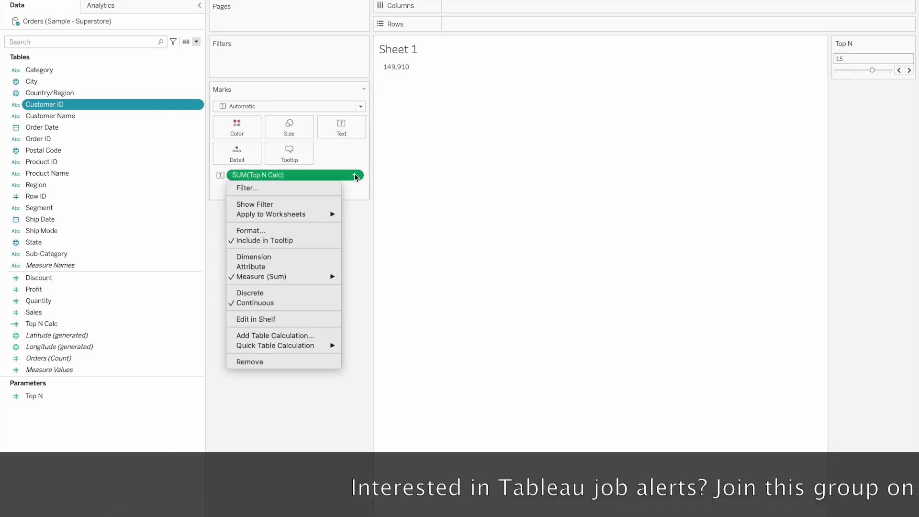
pyautogui.moveTo(319, 218)
pyautogui.moveTo(302, 278)
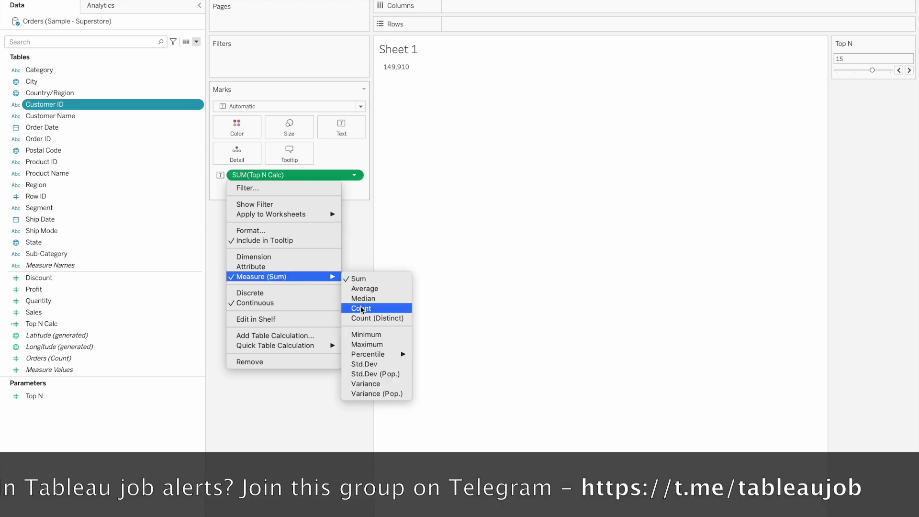
pyautogui.click(366, 334)
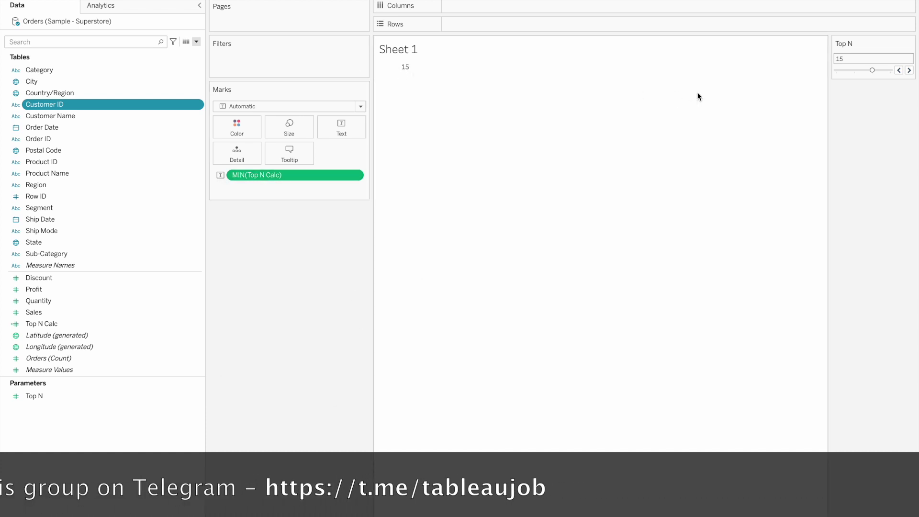
pyautogui.click(899, 70)
pyautogui.click(899, 70)
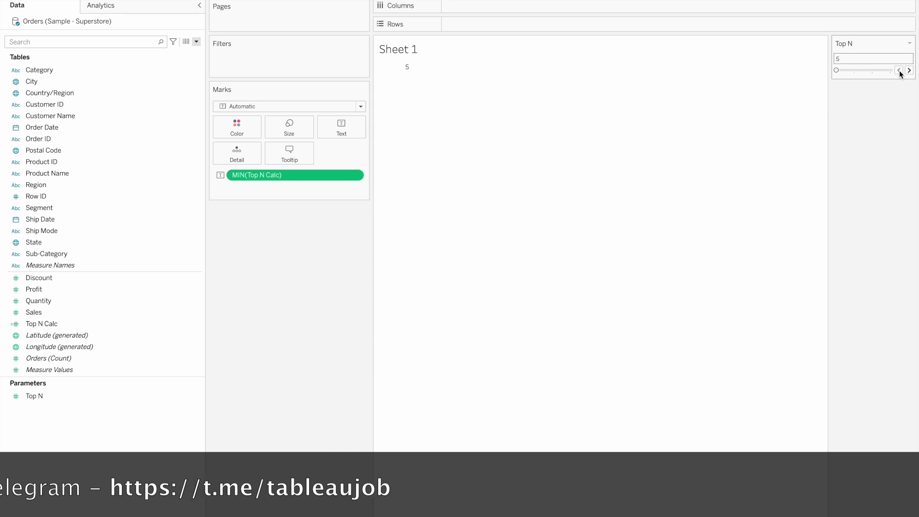
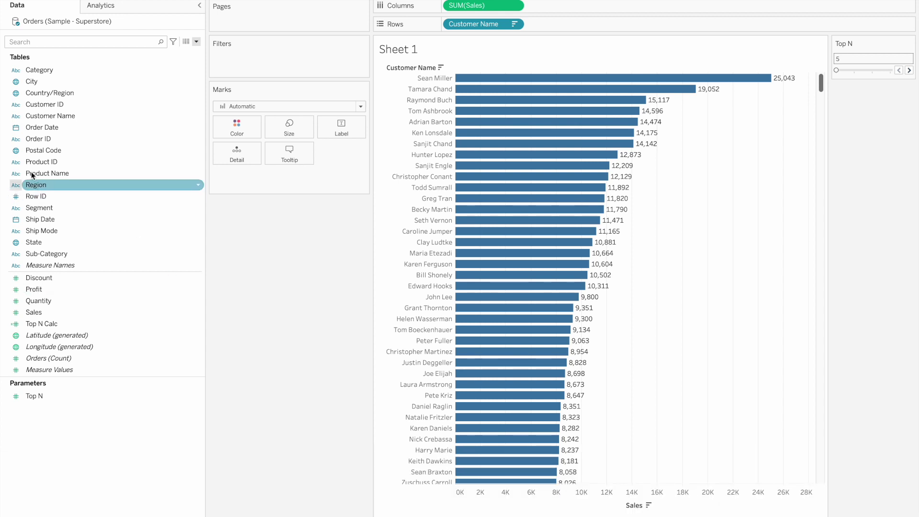
# Step: Filter Customer Name to the top 10 by sum of Sales
pyautogui.moveTo(53, 115); pyautogui.dragTo(250, 64)
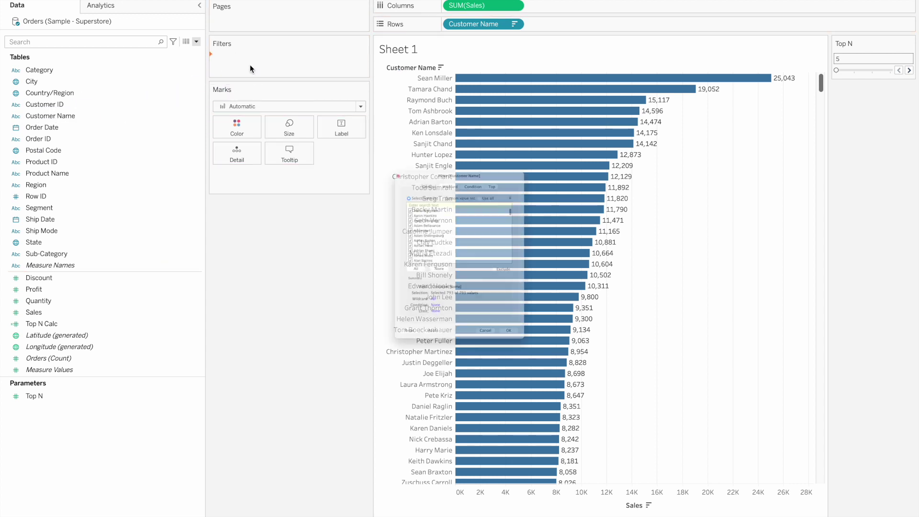
pyautogui.click(523, 120)
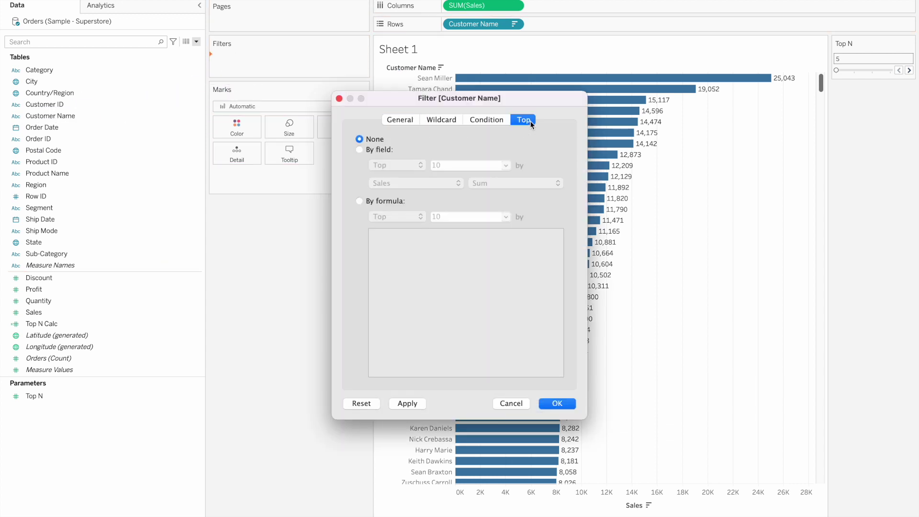
pyautogui.click(375, 149)
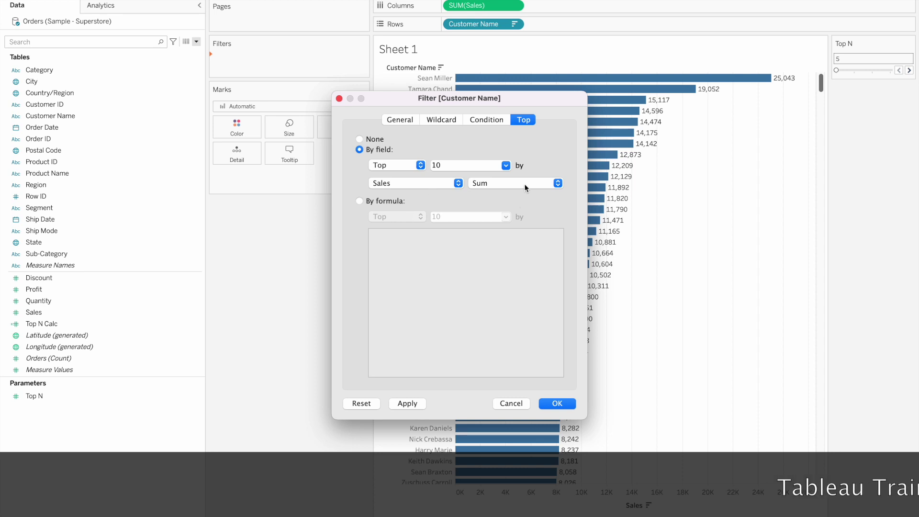
pyautogui.click(555, 403)
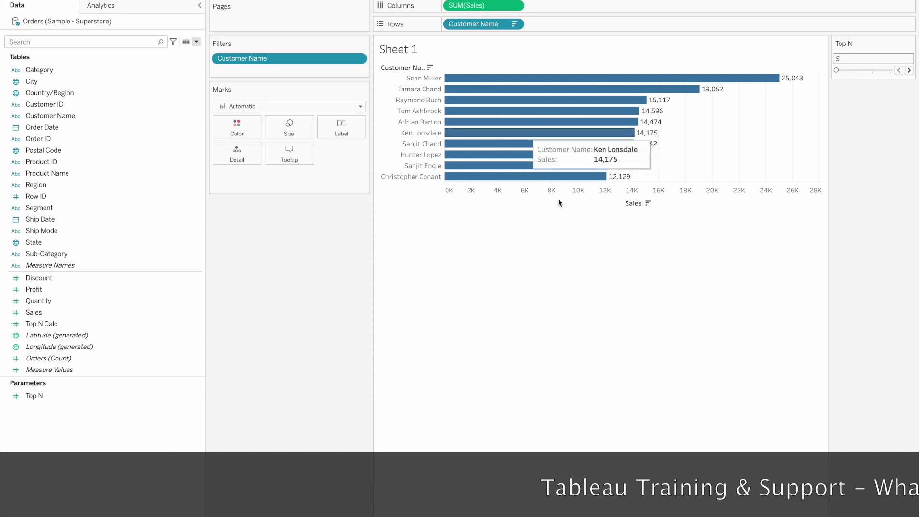
# Step: Set the Top N parameter to 15 and use the Top N parameter as the limit in the Customer Name top filter
pyautogui.click(908, 70)
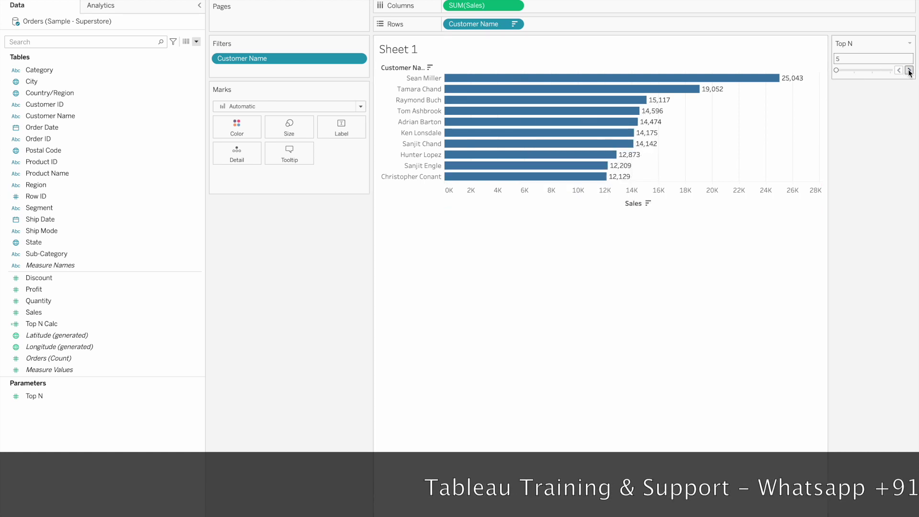
pyautogui.click(909, 70)
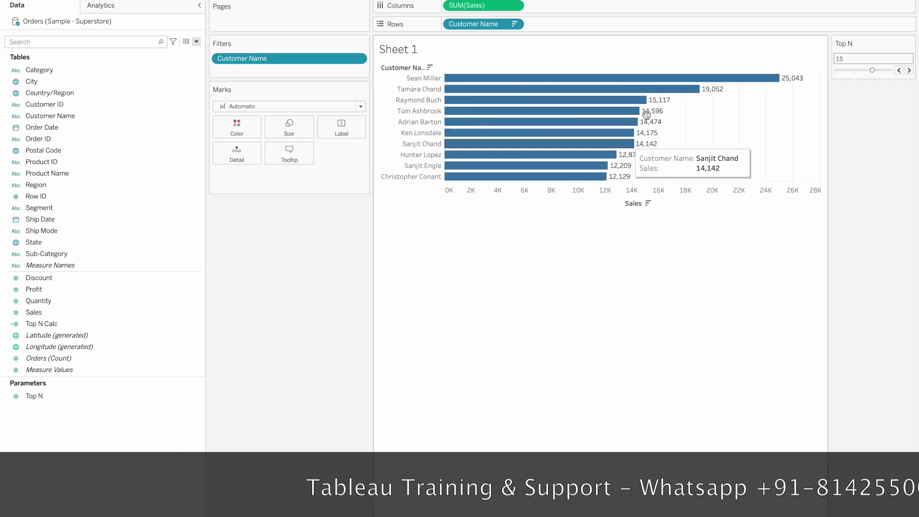
pyautogui.rightClick(269, 61)
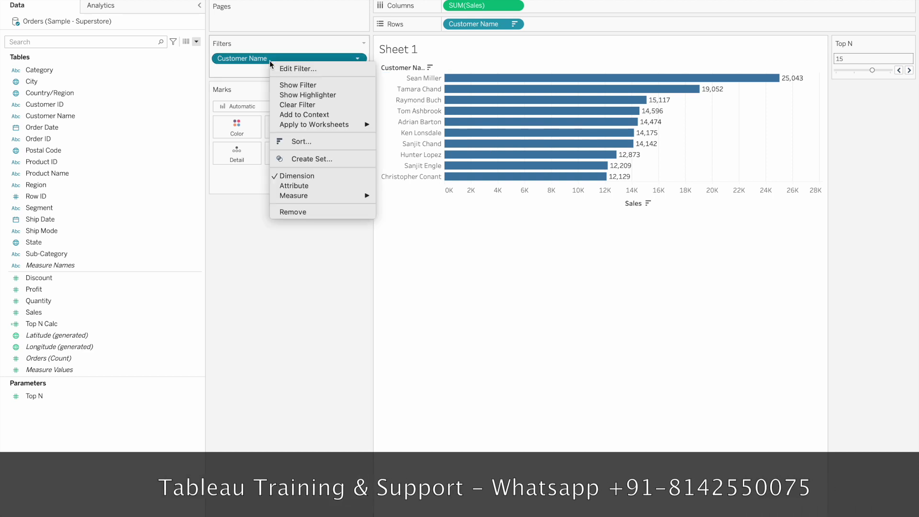
pyautogui.click(302, 70)
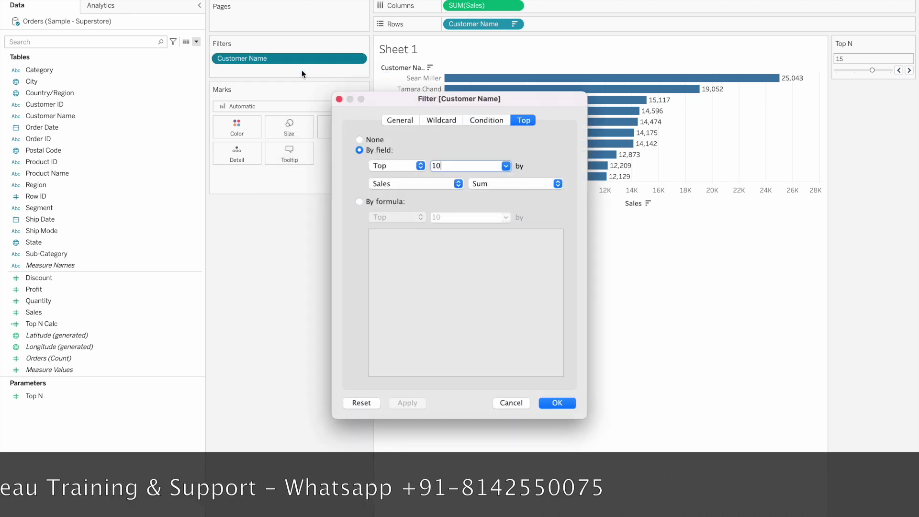
pyautogui.doubleClick(460, 166)
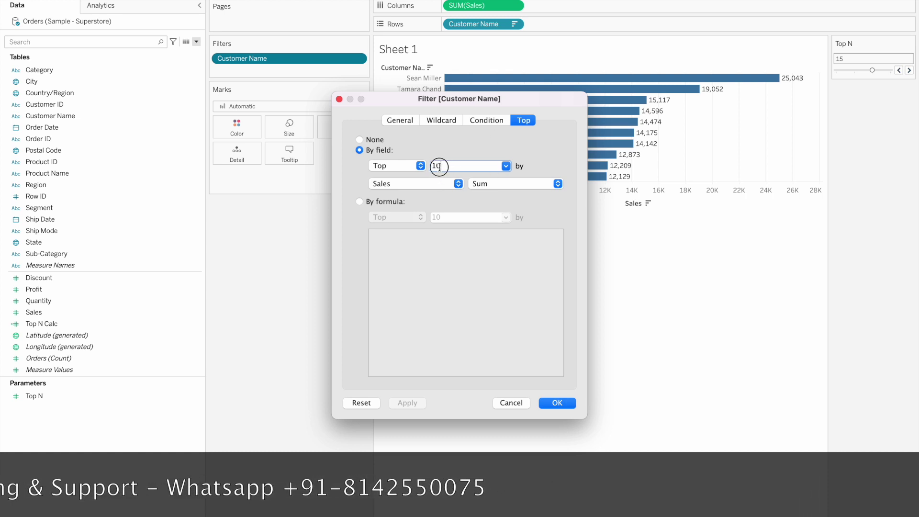
pyautogui.click(506, 166)
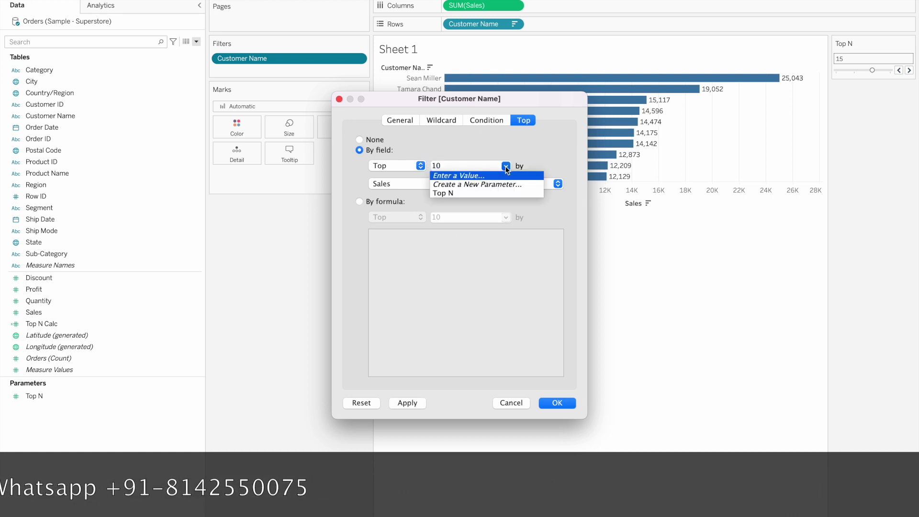
pyautogui.click(470, 193)
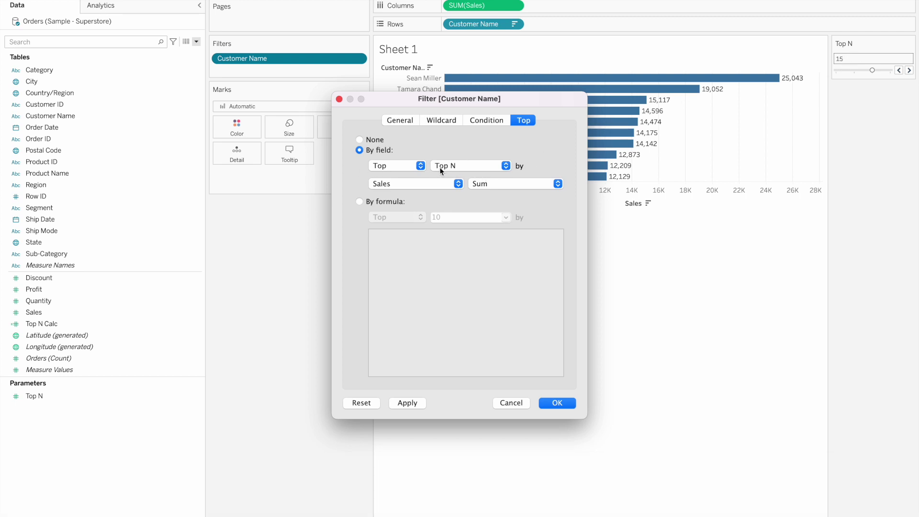
pyautogui.click(555, 403)
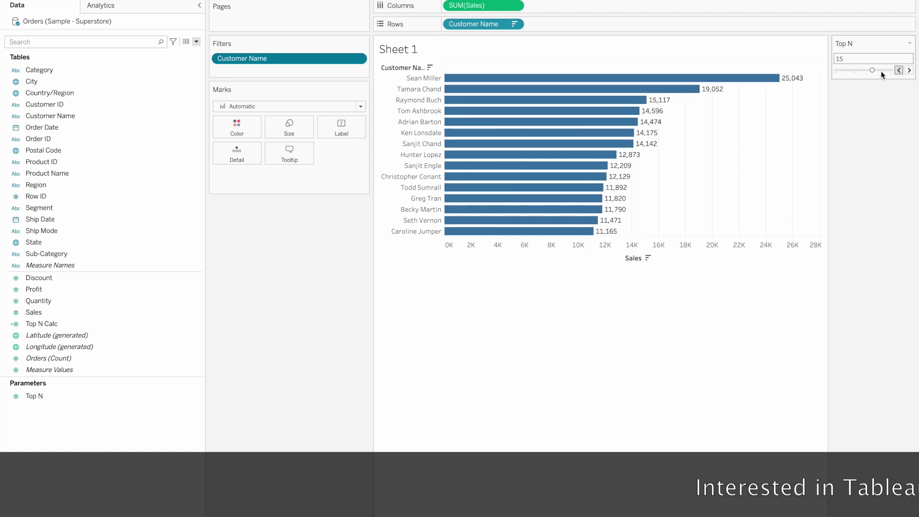
# Step: Test the Top N parameter by lowering it to 5 and raising it again while checking the customer bars
pyautogui.moveTo(872, 69); pyautogui.dragTo(837, 72)
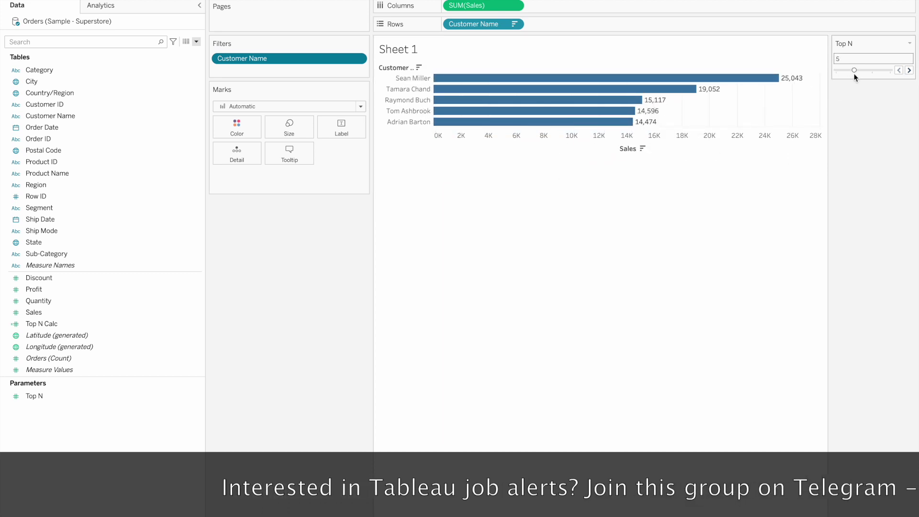
pyautogui.click(872, 70)
pyautogui.click(889, 71)
pyautogui.moveTo(593, 157)
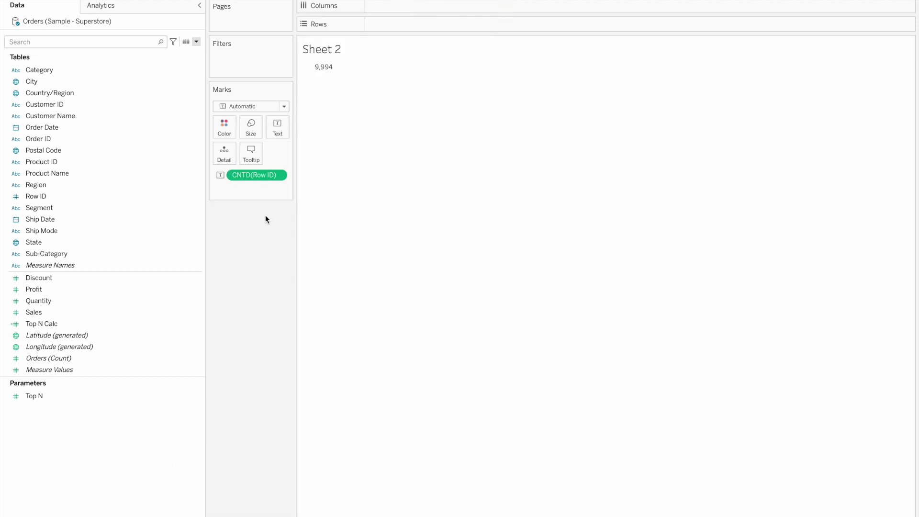
# Step: In Sheet 2, replace the Row ID distinct count with a bar chart of Sales by Region, sorted descending
pyautogui.moveTo(295, 158); pyautogui.dragTo(363, 156)
pyautogui.moveTo(258, 172); pyautogui.dragTo(249, 287)
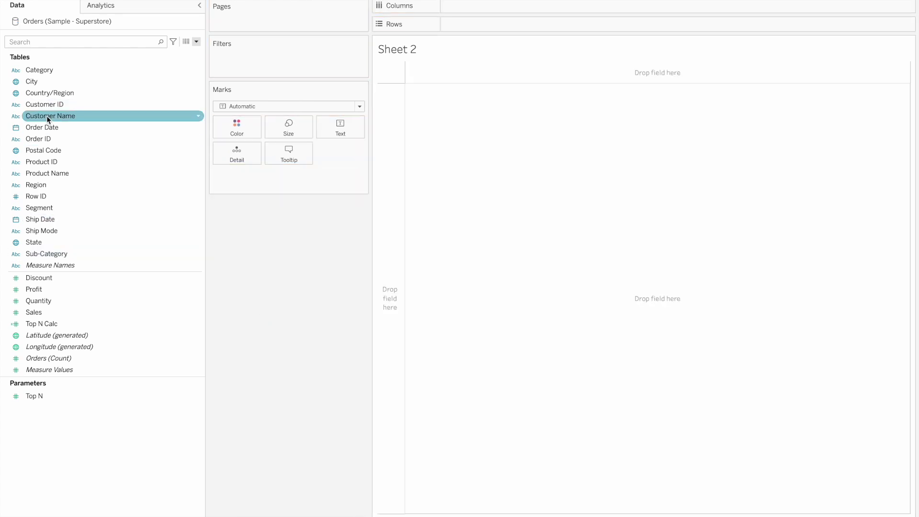
pyautogui.moveTo(46, 116); pyautogui.dragTo(89, 211)
pyautogui.moveTo(42, 185); pyautogui.dragTo(463, 26)
pyautogui.moveTo(74, 312); pyautogui.dragTo(473, 10)
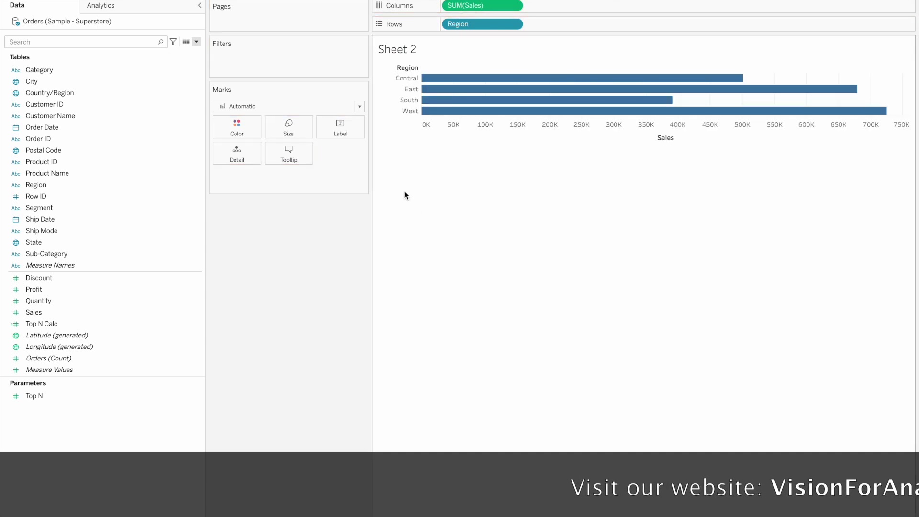
pyautogui.click(330, 1)
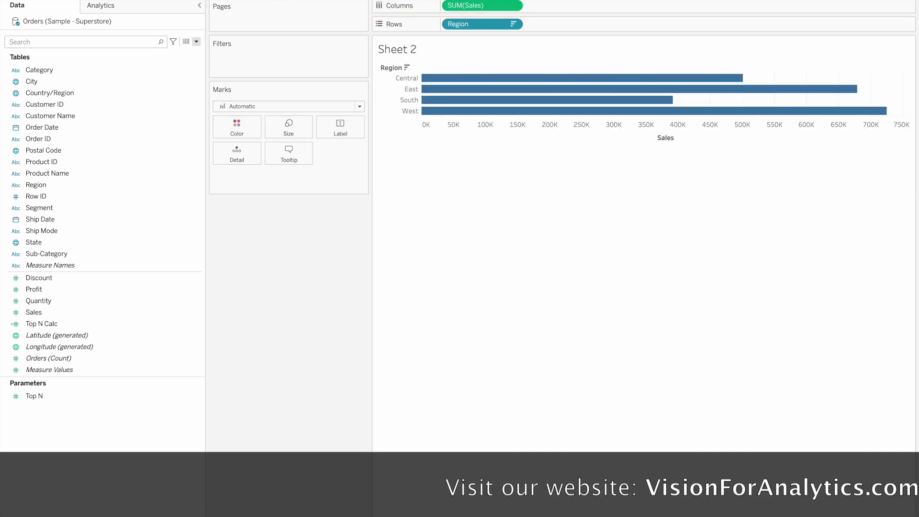
# Step: Filter the Region chart by Order Date using the full Range of Dates, and show the filter control
pyautogui.moveTo(41, 127); pyautogui.dragTo(246, 57)
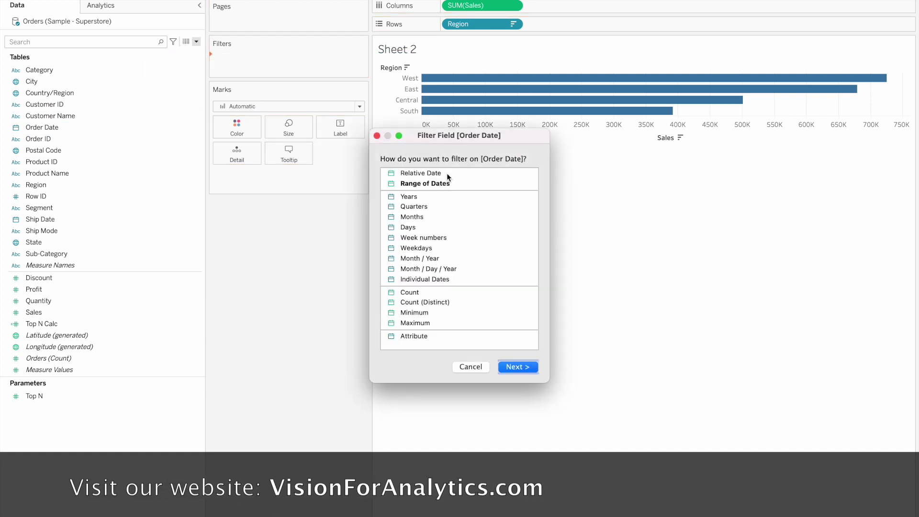
pyautogui.click(510, 367)
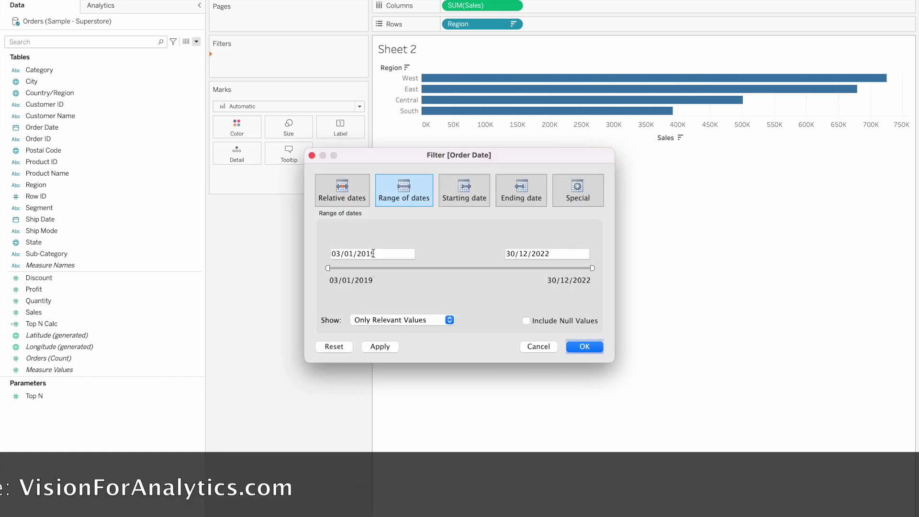
pyautogui.click(579, 345)
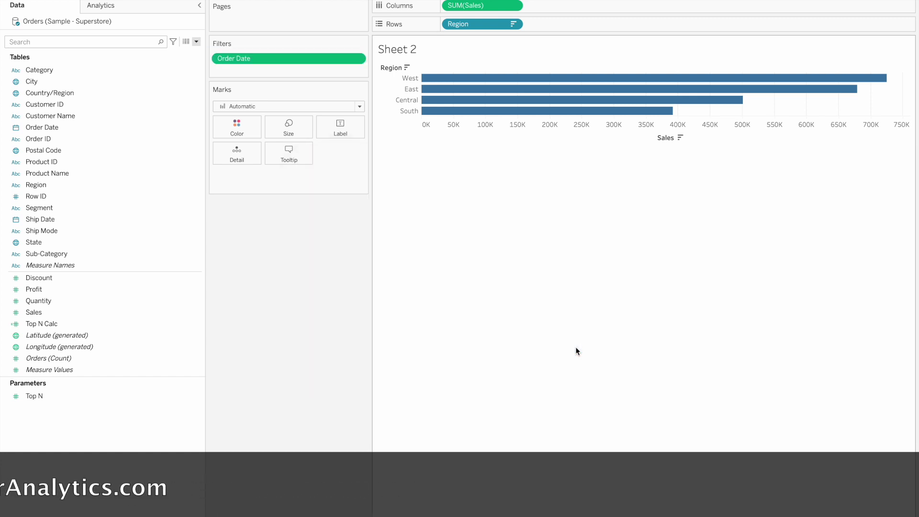
pyautogui.rightClick(286, 59)
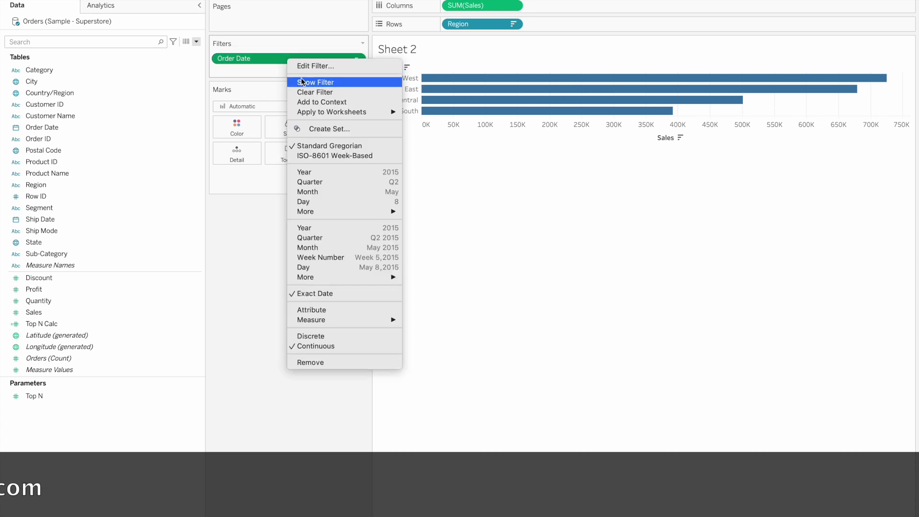
pyautogui.click(303, 84)
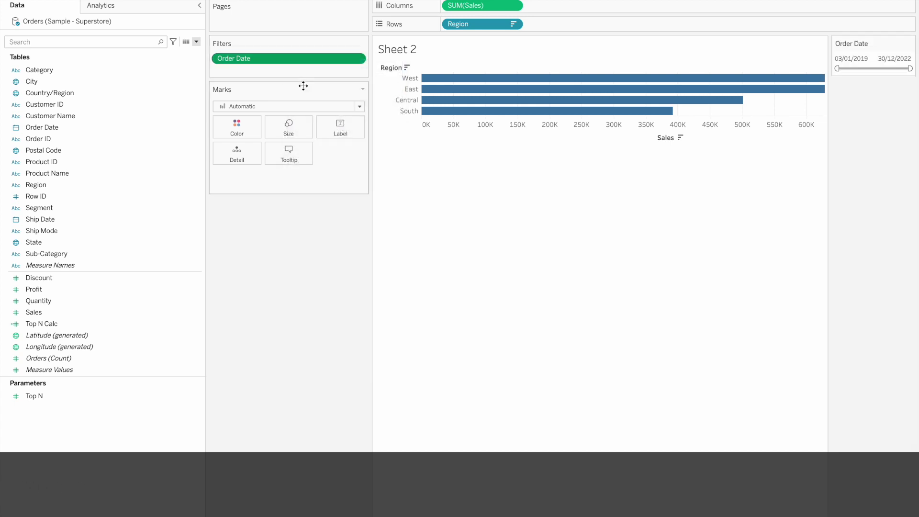
# Step: Examine the start and end date calendars of the Order Date filter control
pyautogui.click(861, 56)
pyautogui.click(898, 58)
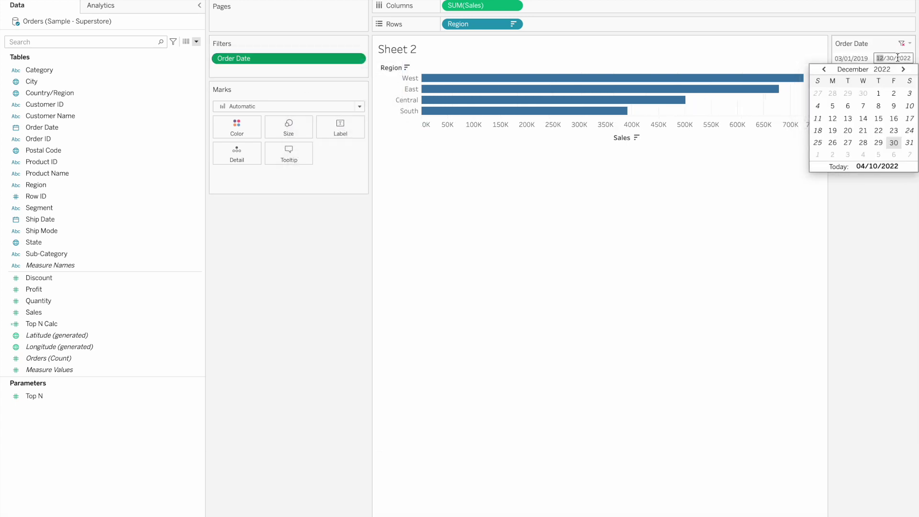
pyautogui.click(883, 209)
pyautogui.click(847, 58)
pyautogui.click(898, 247)
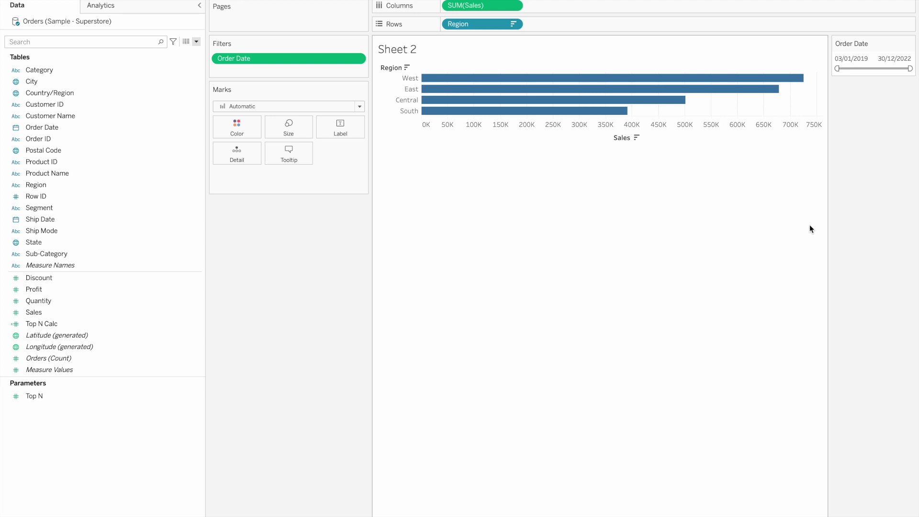
pyautogui.click(854, 58)
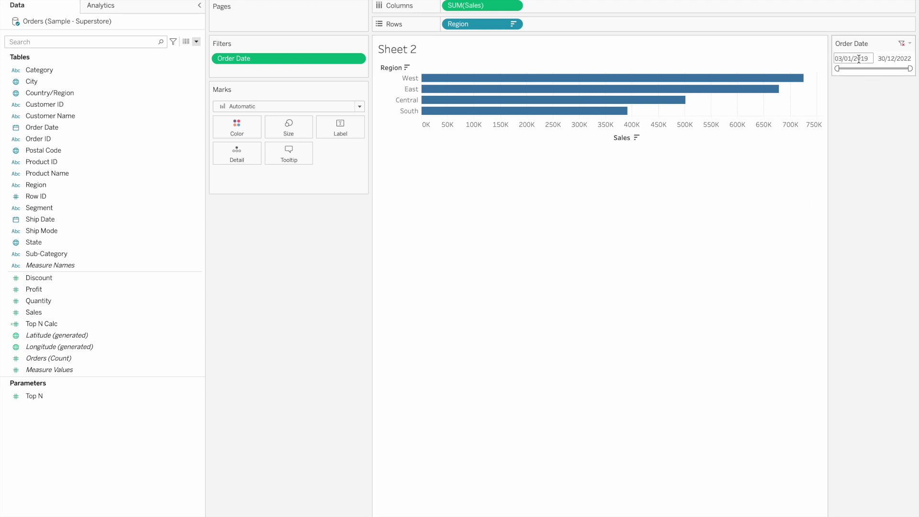
pyautogui.click(888, 58)
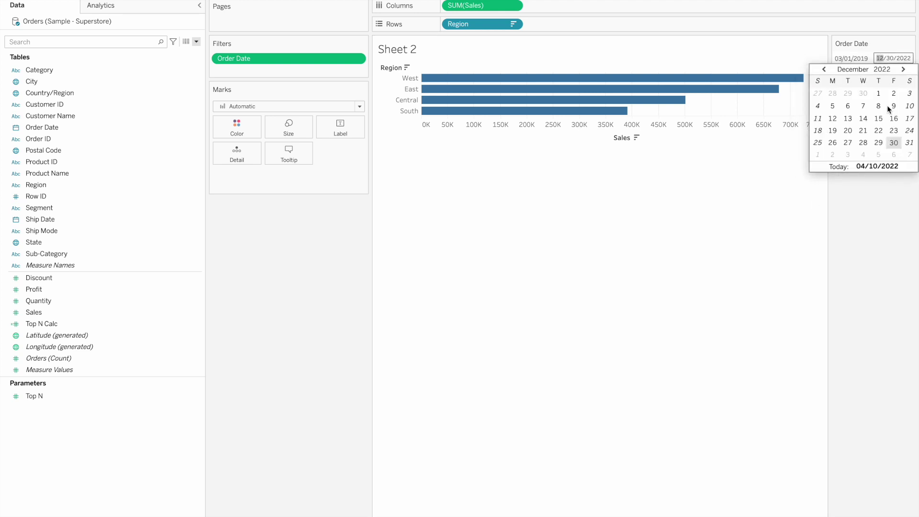
pyautogui.click(873, 183)
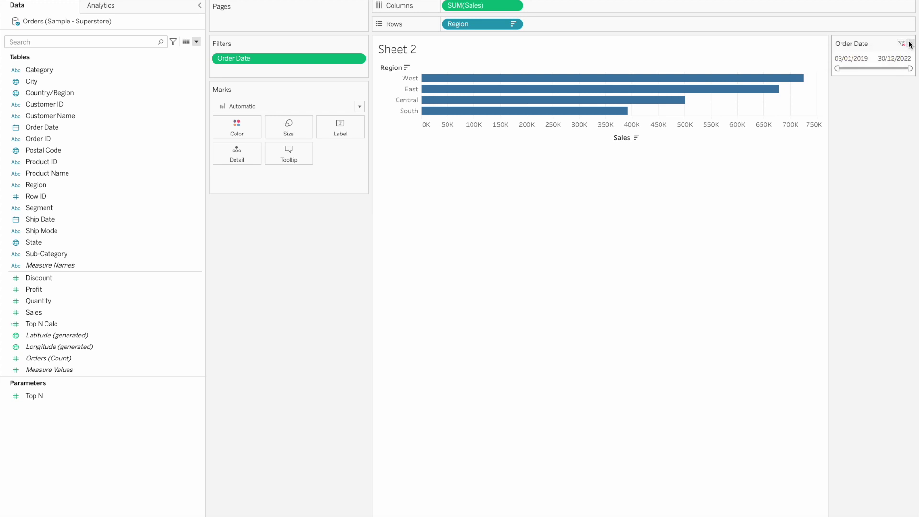
# Step: Hide the Order Date filter control and remove the Order Date filter from the Region chart
pyautogui.click(909, 44)
pyautogui.click(831, 217)
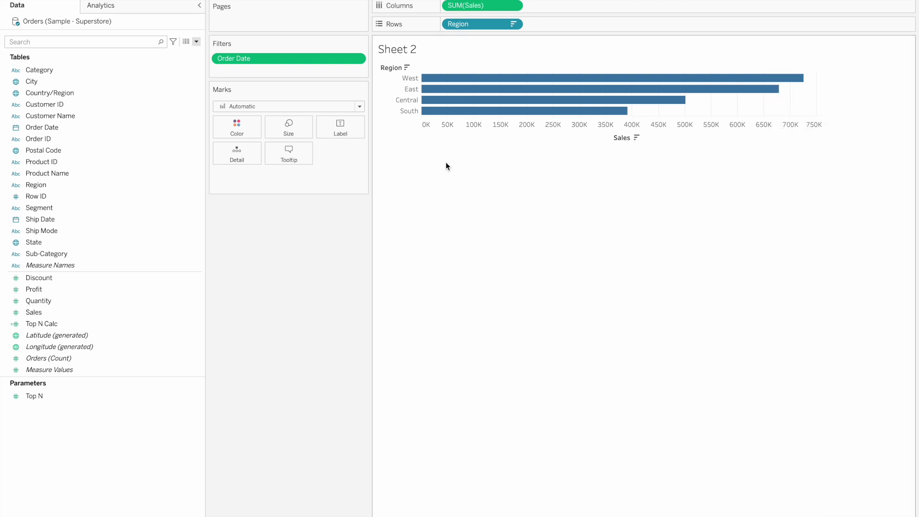
pyautogui.moveTo(304, 59); pyautogui.dragTo(330, 259)
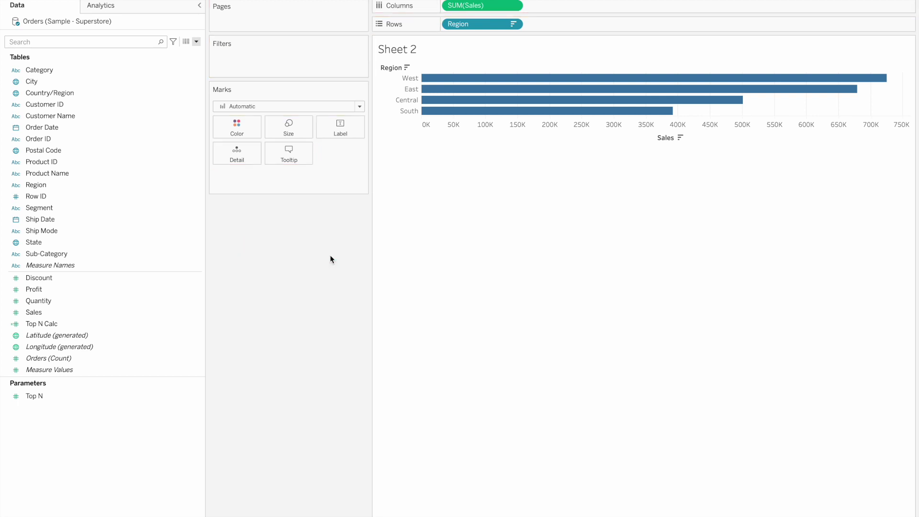
pyautogui.click(197, 42)
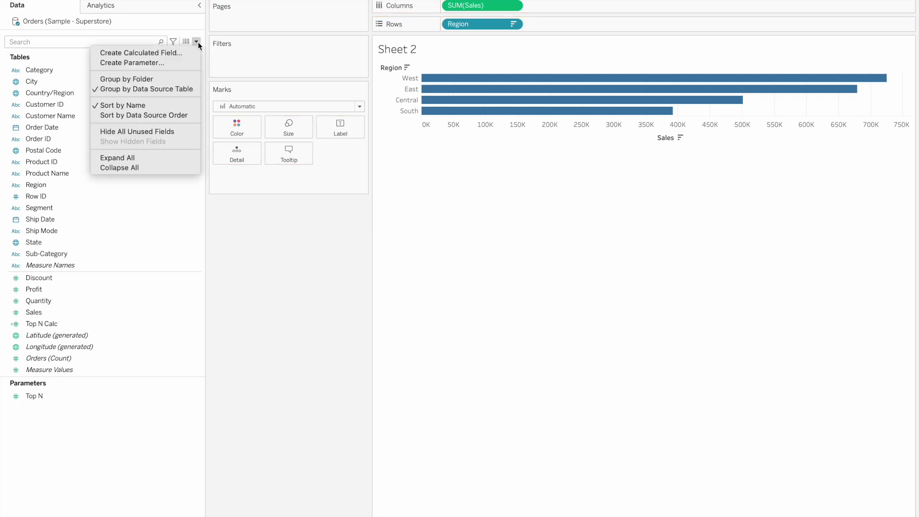
pyautogui.click(167, 52)
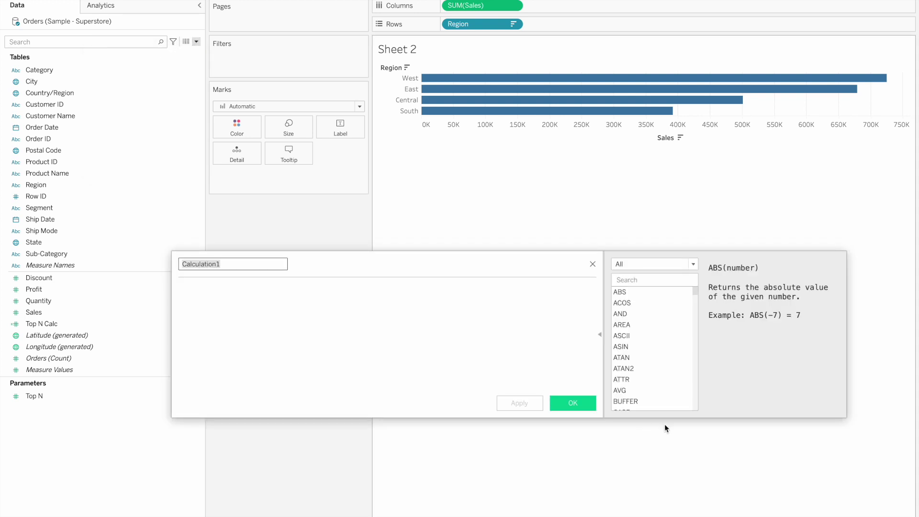
pyautogui.click(592, 265)
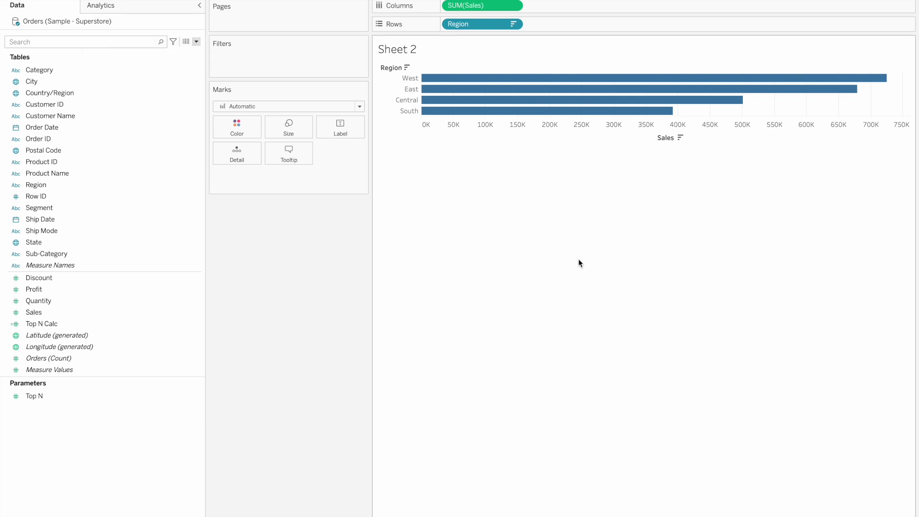
# Step: Create a parameter named Start Date with data type Date, keeping 04/10/2022 as its current value and allowing all values
pyautogui.click(196, 42)
pyautogui.click(143, 61)
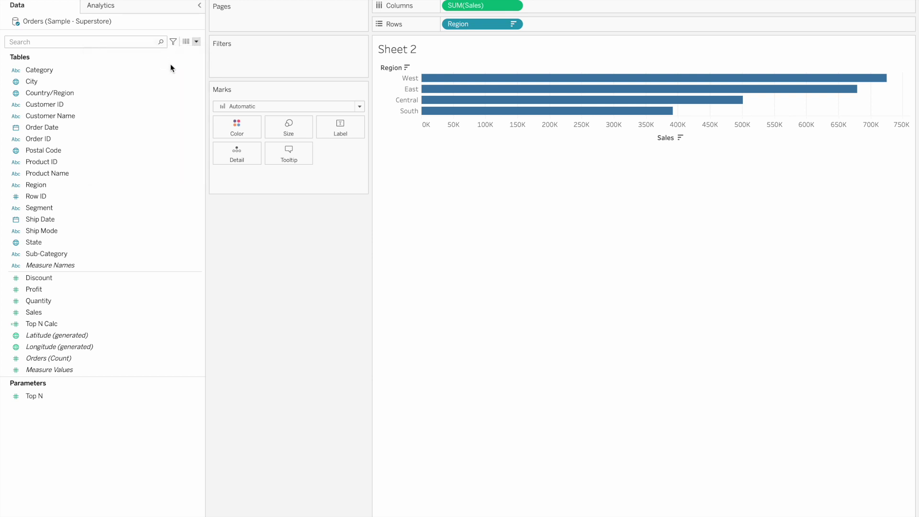
pyautogui.write('Start Date')
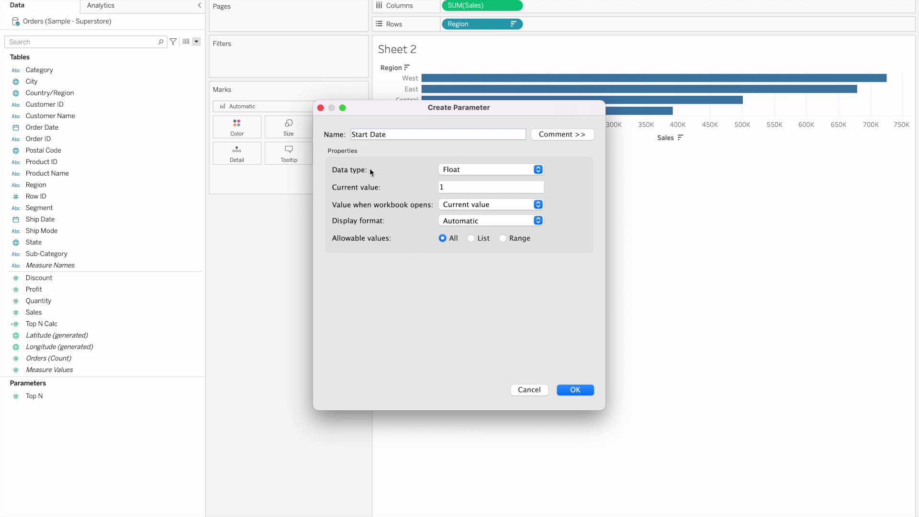
pyautogui.click(466, 168)
pyautogui.click(461, 208)
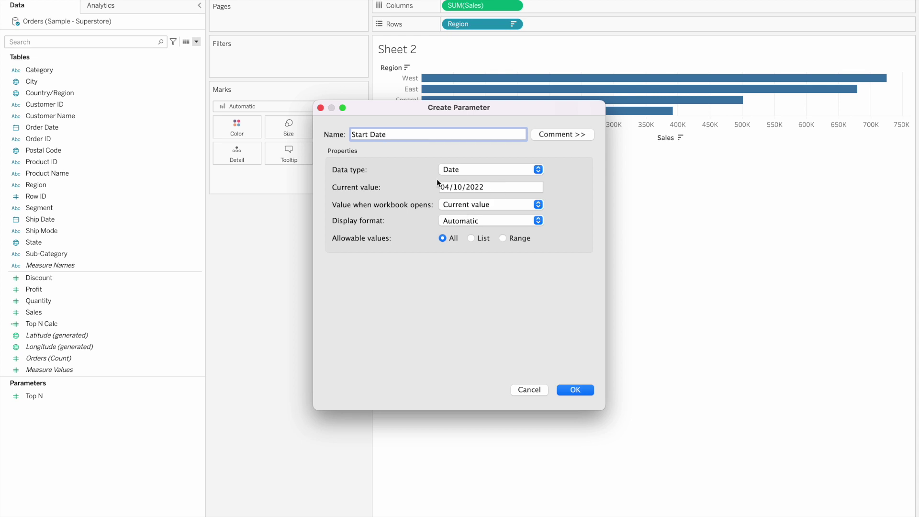
pyautogui.click(509, 187)
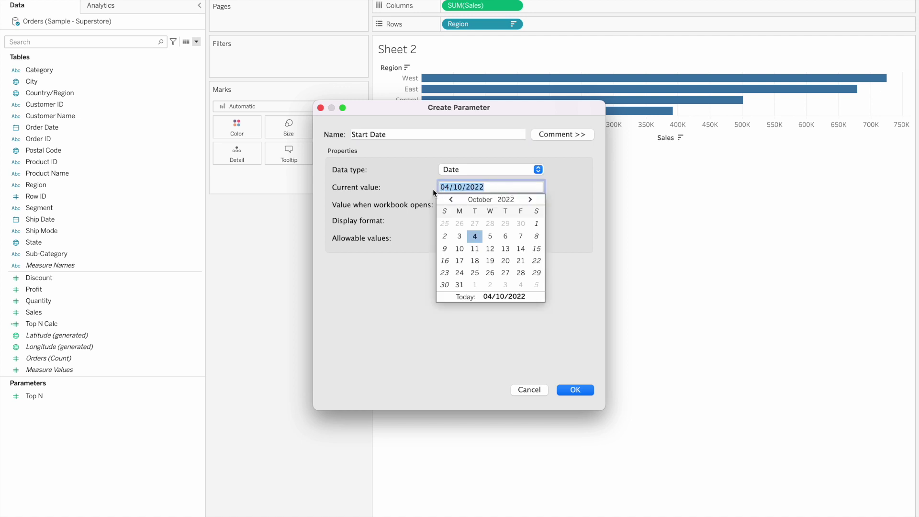
pyautogui.click(418, 188)
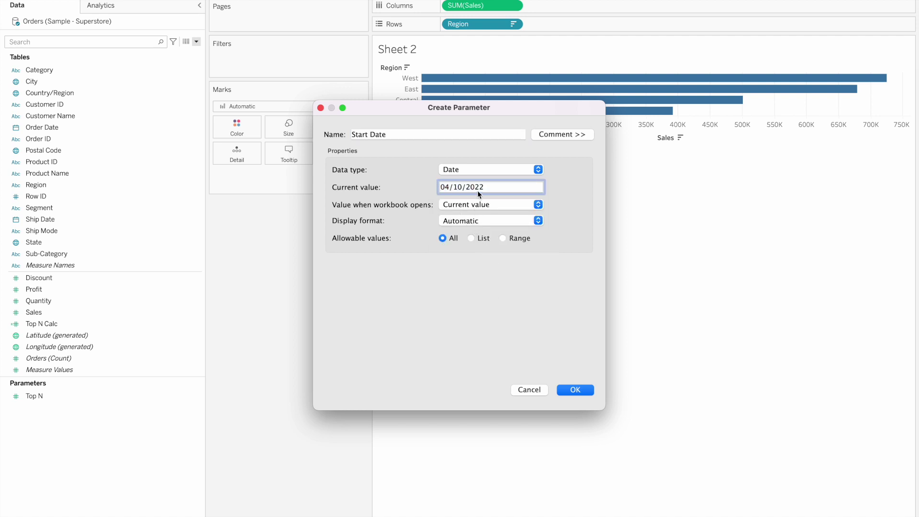
pyautogui.click(575, 389)
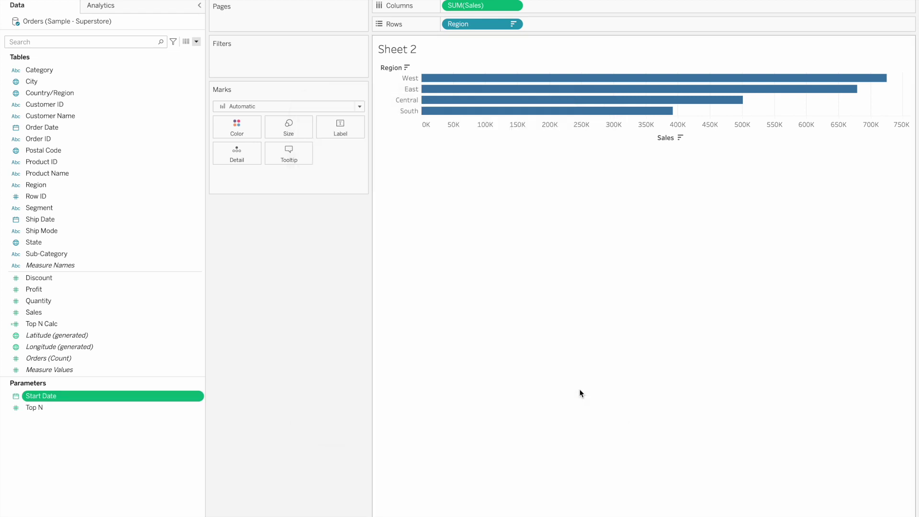
# Step: Create a parameter named End Date with data type Date, keeping 04/10/2022 as its current value and allowing all values
pyautogui.click(196, 43)
pyautogui.click(162, 62)
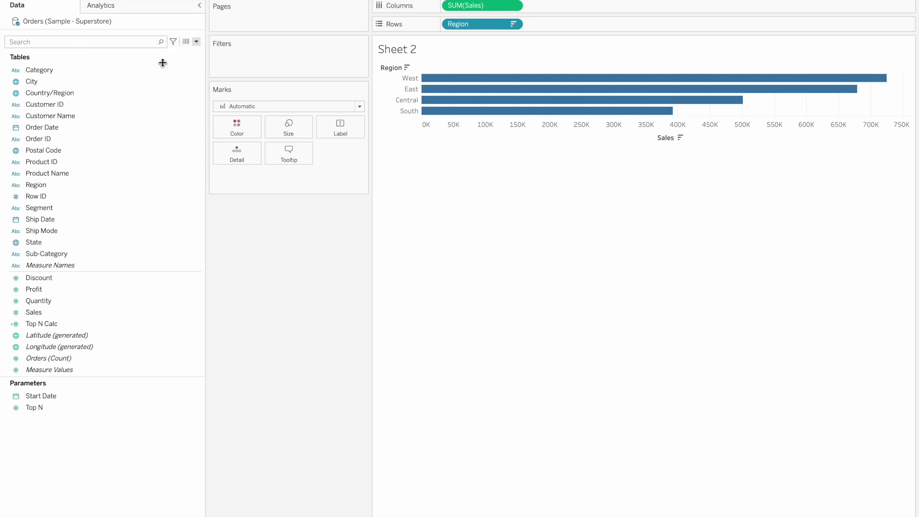
pyautogui.write('End Date')
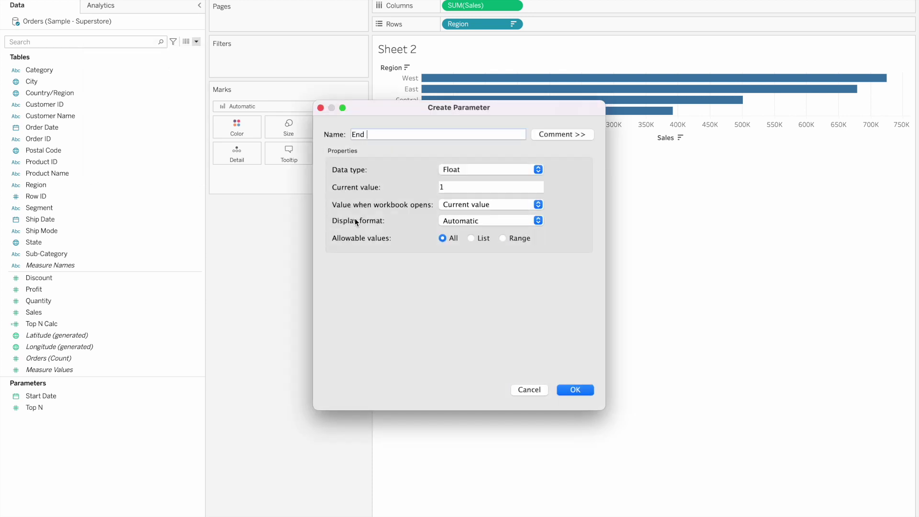
pyautogui.click(504, 169)
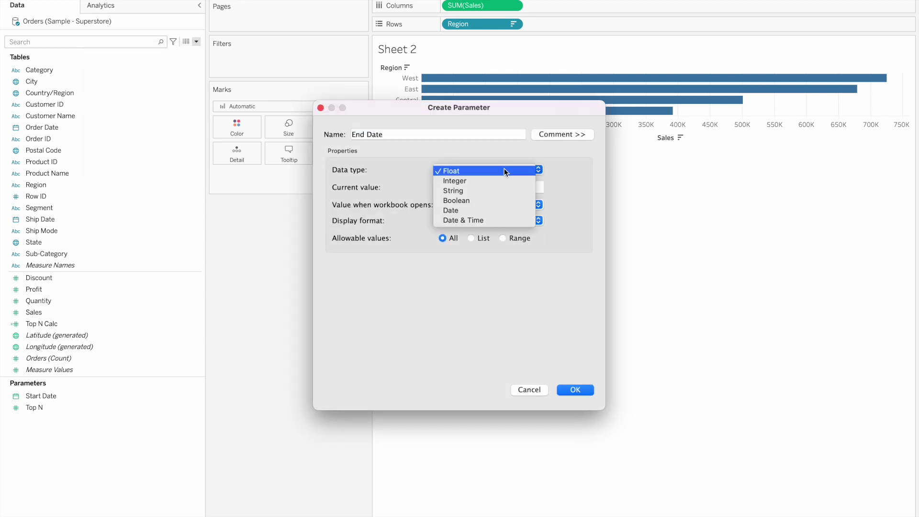
pyautogui.click(479, 210)
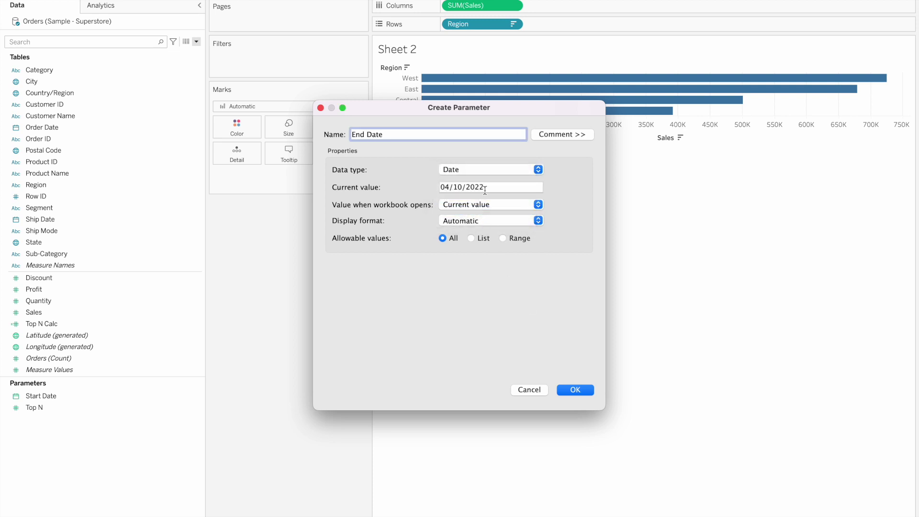
pyautogui.click(575, 390)
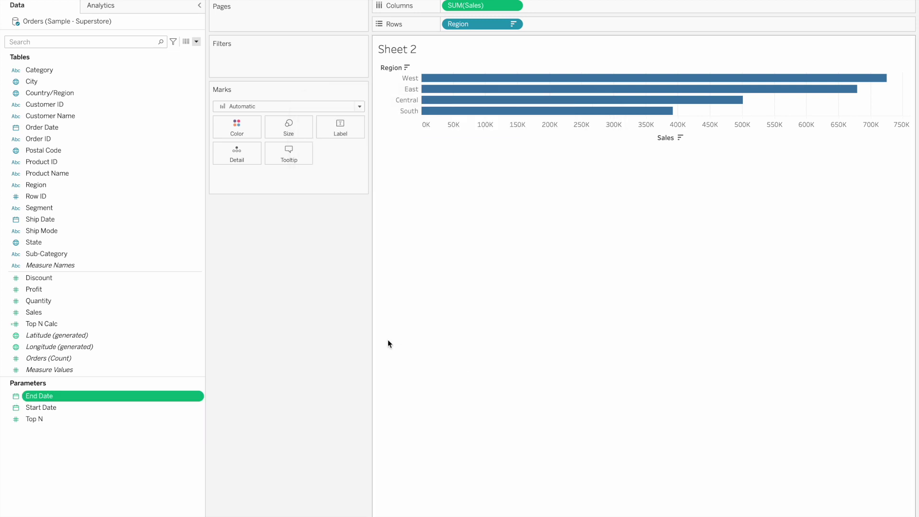
# Step: Start a new calculated field and name it Date filter
pyautogui.moveTo(369, 127); pyautogui.dragTo(406, 128)
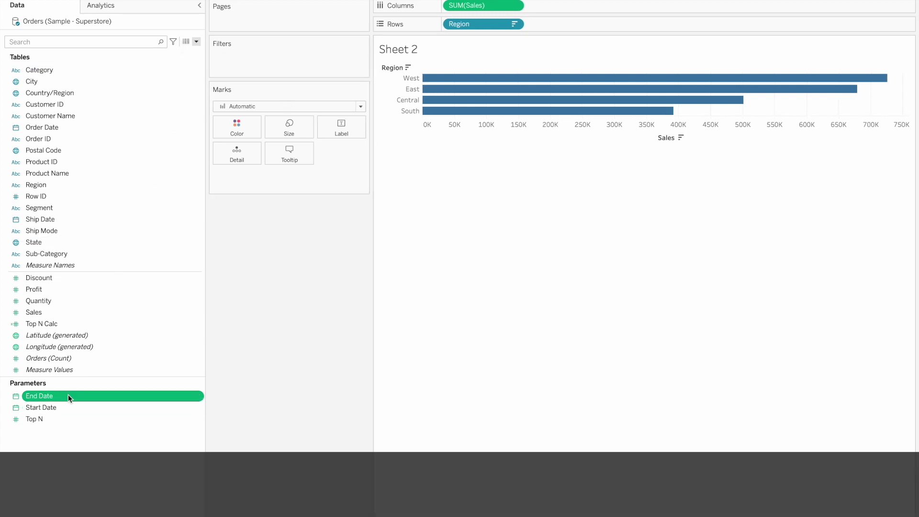
pyautogui.click(196, 42)
pyautogui.click(177, 53)
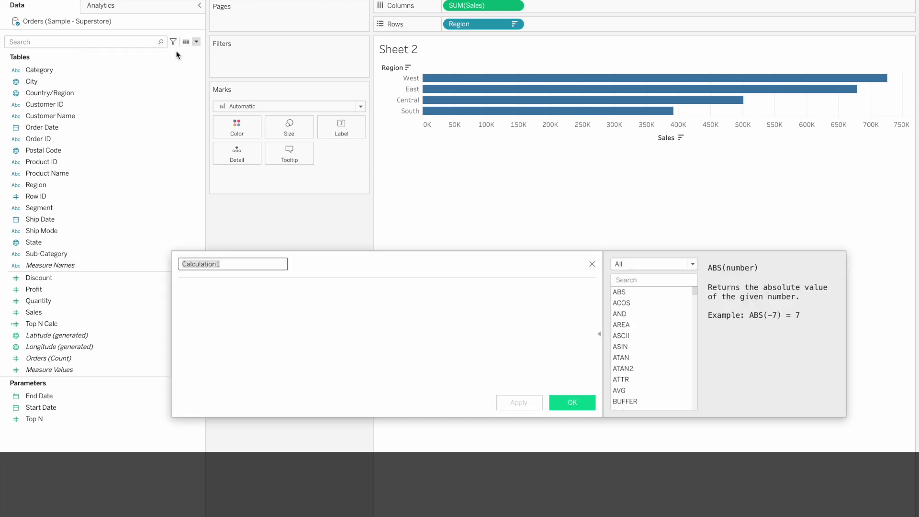
pyautogui.moveTo(354, 276); pyautogui.dragTo(384, 204)
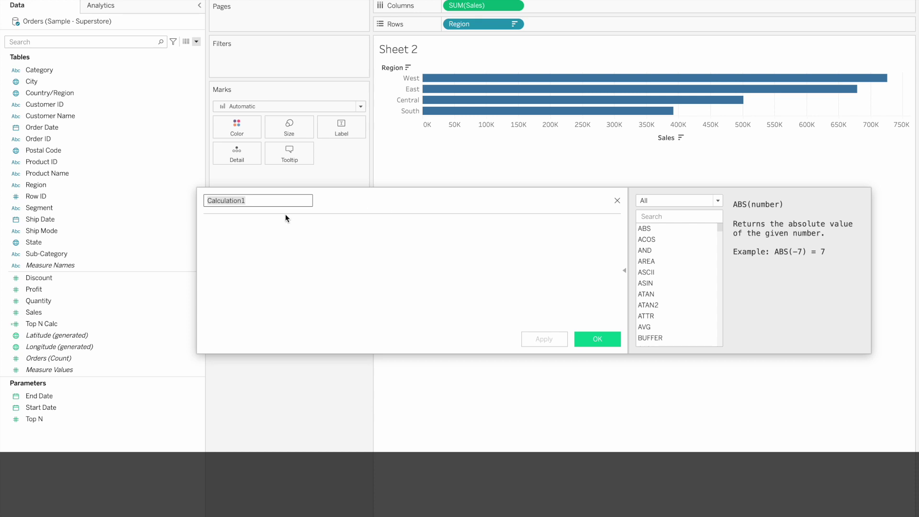
pyautogui.write('S')
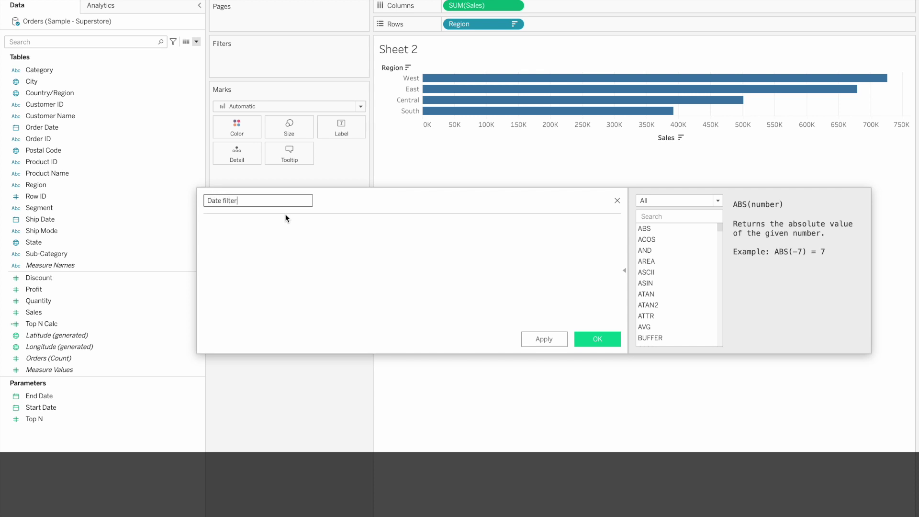
# Step: Enter the condition [Order Date]>=[Start Date] in the Date filter calculation
pyautogui.click(268, 236)
pyautogui.write('ord')
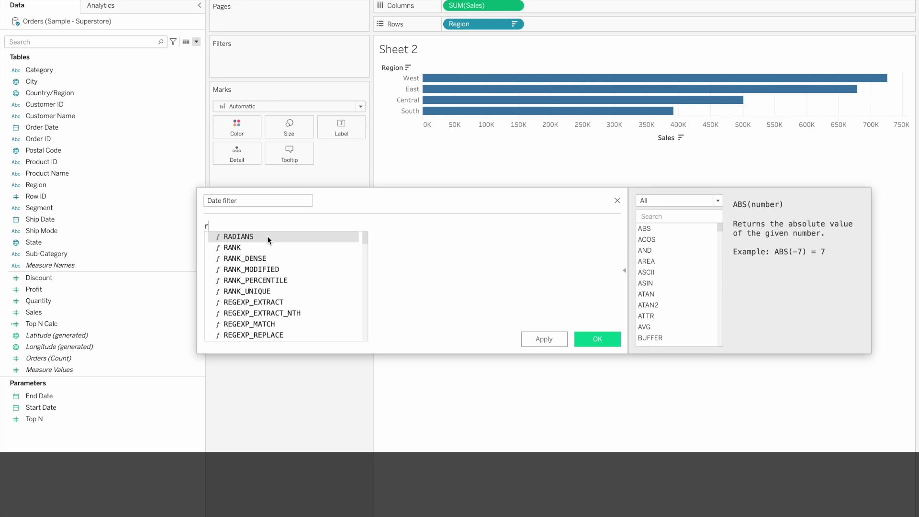
pyautogui.press('Return')
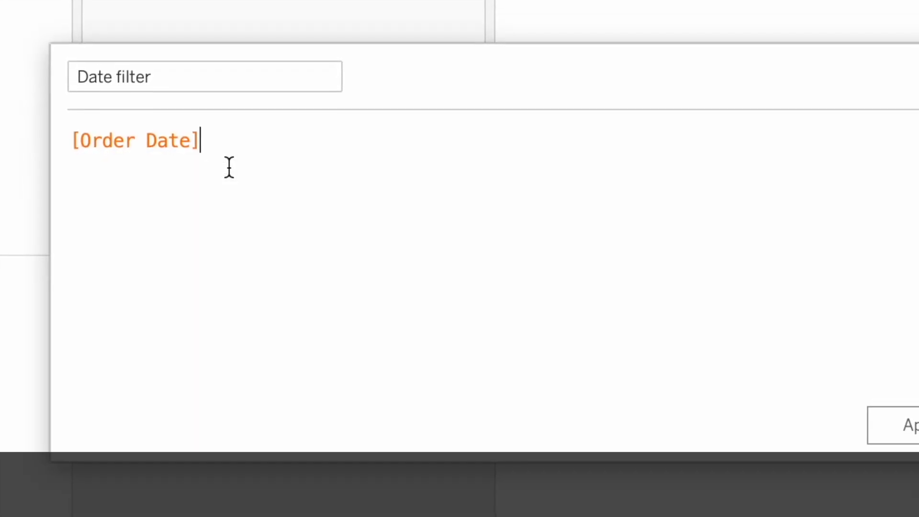
pyautogui.write('>=star')
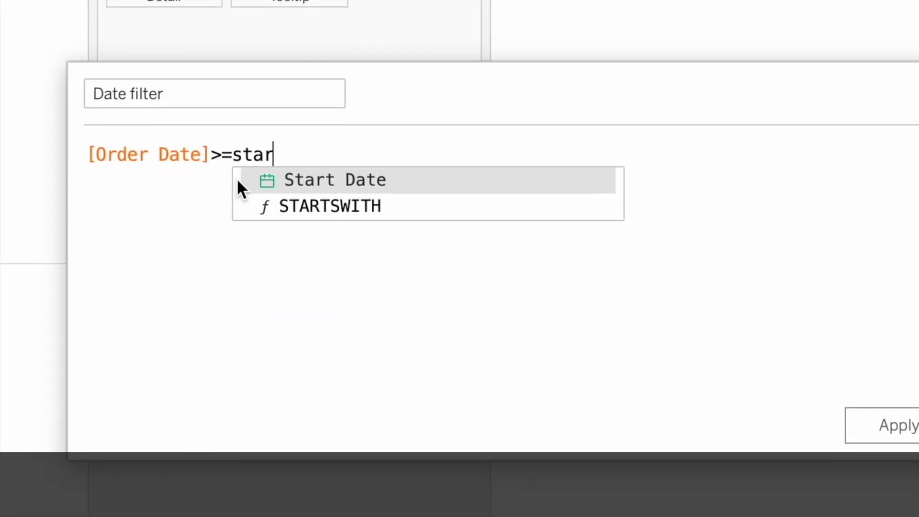
pyautogui.press('Return')
# Step: Extend the Date filter formula with and [Order Date]<=[End Date], and save the calculated field
pyautogui.write('and ')
pyautogui.write('ord')
pyautogui.press('Return')
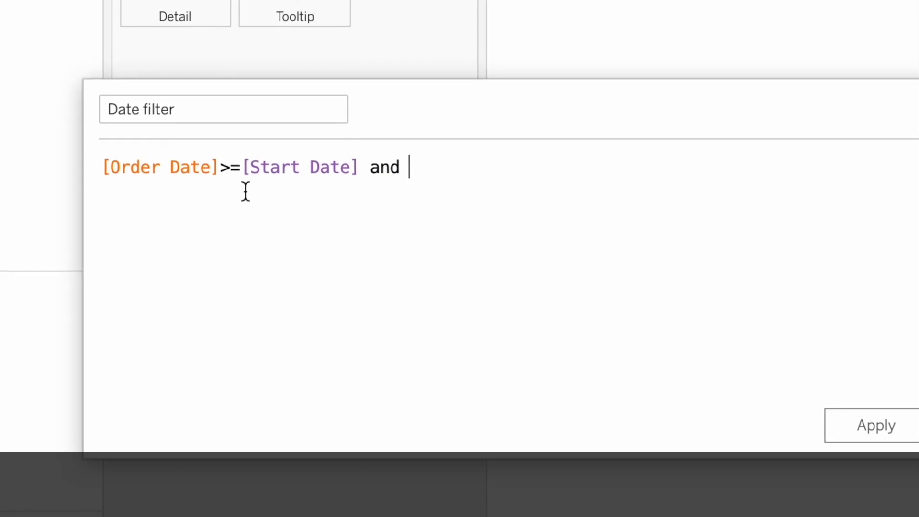
pyautogui.write('<=')
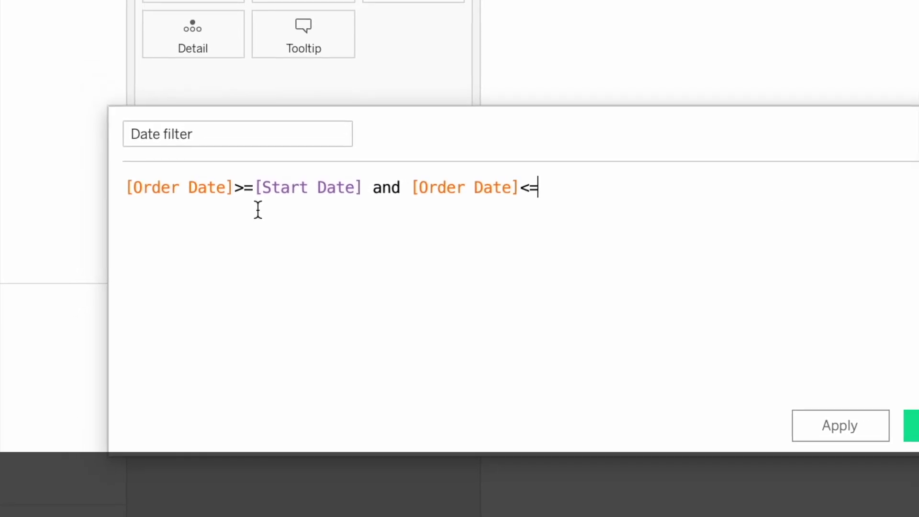
pyautogui.write('en')
pyautogui.press('Return')
pyautogui.press('BackSpace')
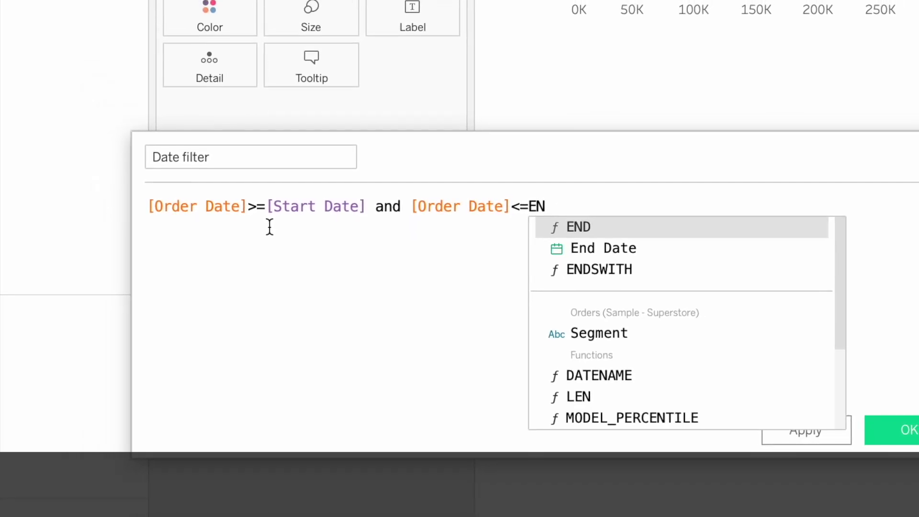
pyautogui.press('Down')
pyautogui.press('Return')
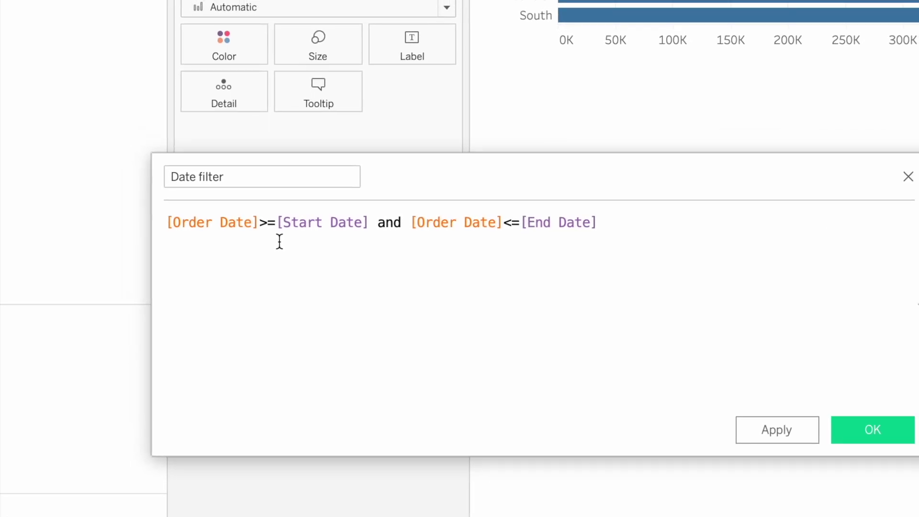
pyautogui.moveTo(371, 233); pyautogui.dragTo(281, 226)
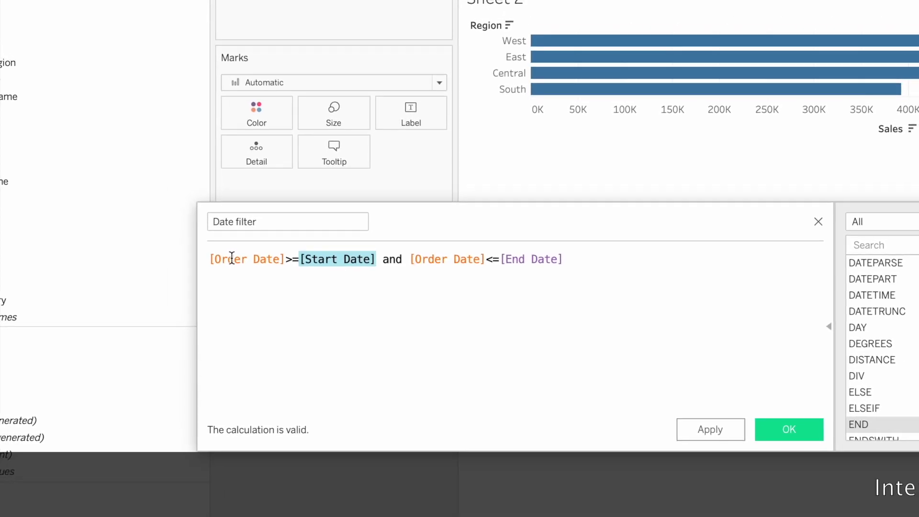
pyautogui.moveTo(558, 266); pyautogui.dragTo(516, 266)
pyautogui.click(426, 272)
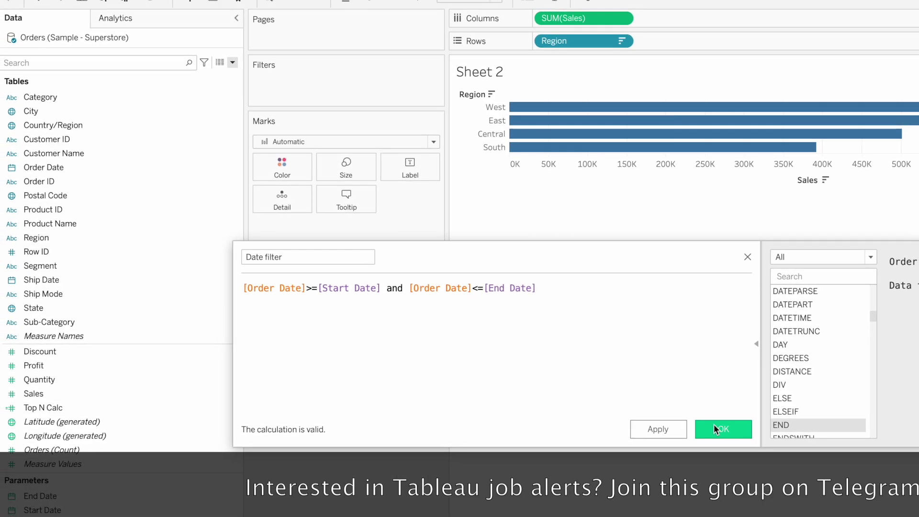
pyautogui.click(721, 429)
# Step: Filter the Region chart by the Date filter calculated field, keeping only True
pyautogui.moveTo(47, 171); pyautogui.dragTo(293, 96)
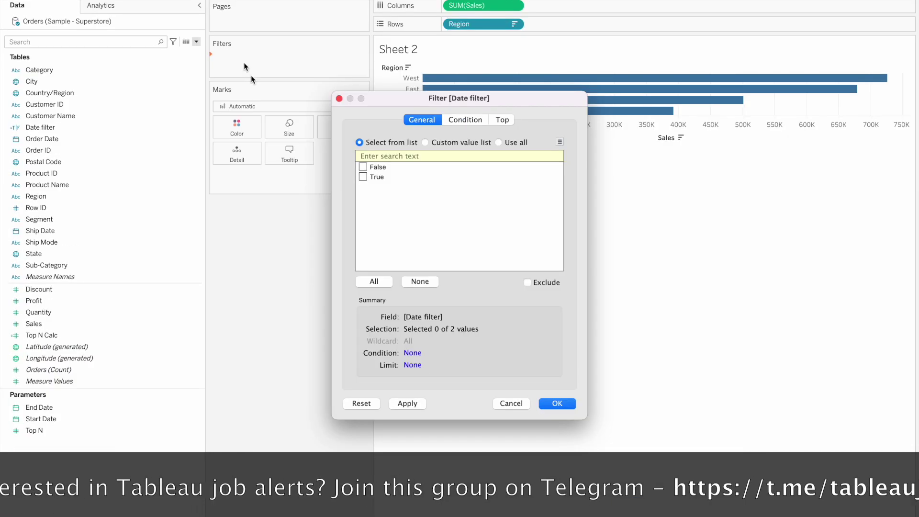
pyautogui.click(362, 176)
pyautogui.click(550, 404)
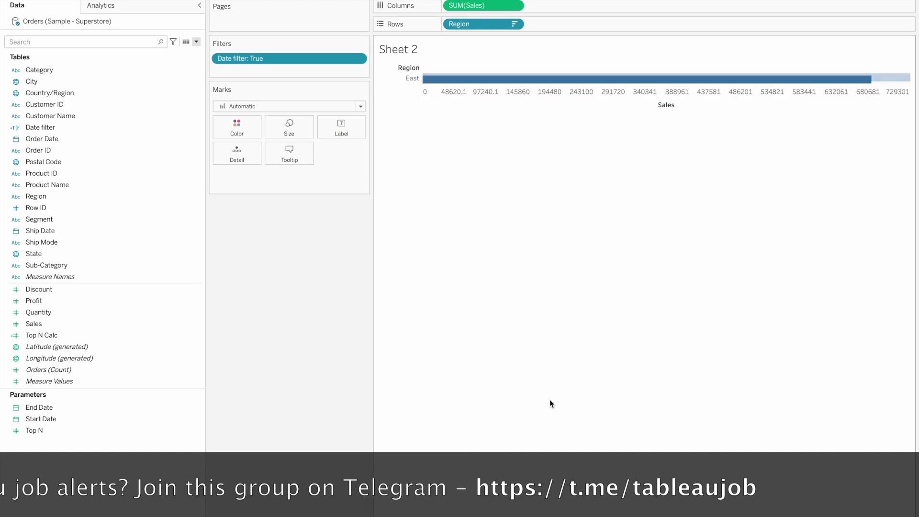
# Step: Show the parameter controls for Start Date and End Date on the Region chart sheet
pyautogui.click(52, 410)
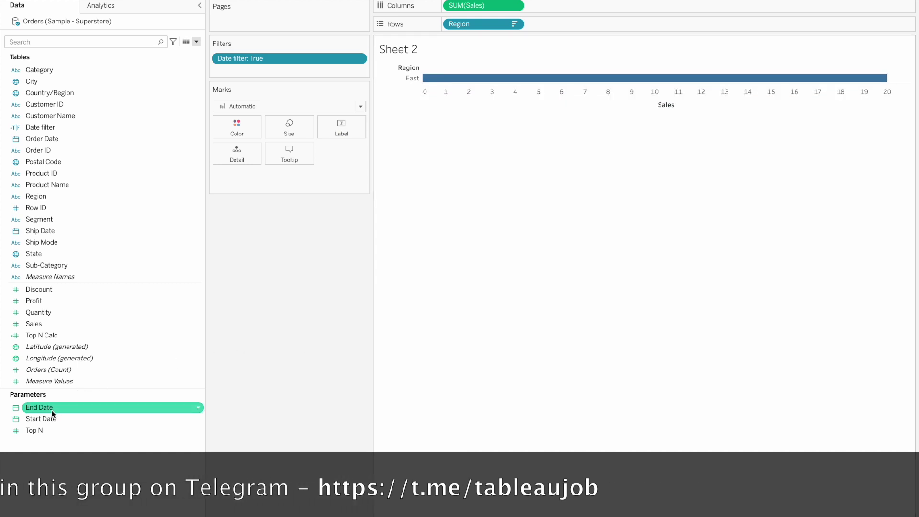
pyautogui.click(49, 417)
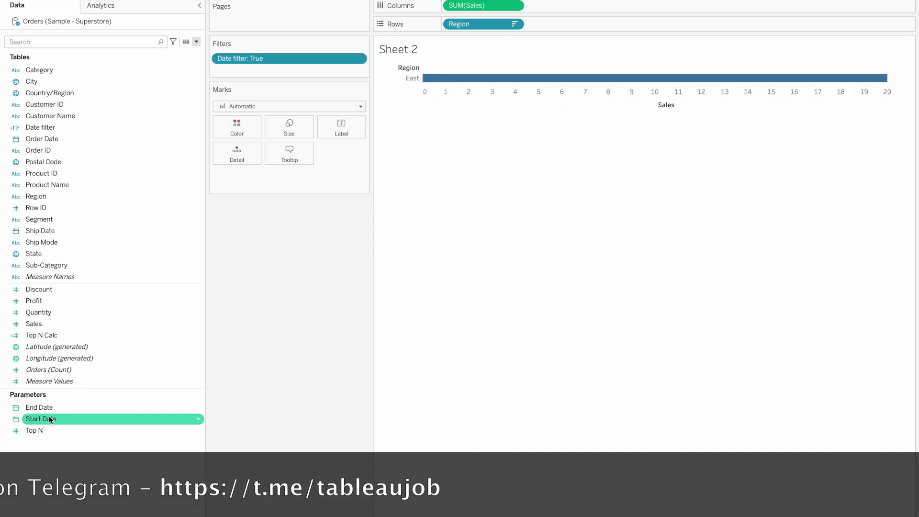
pyautogui.rightClick(49, 415)
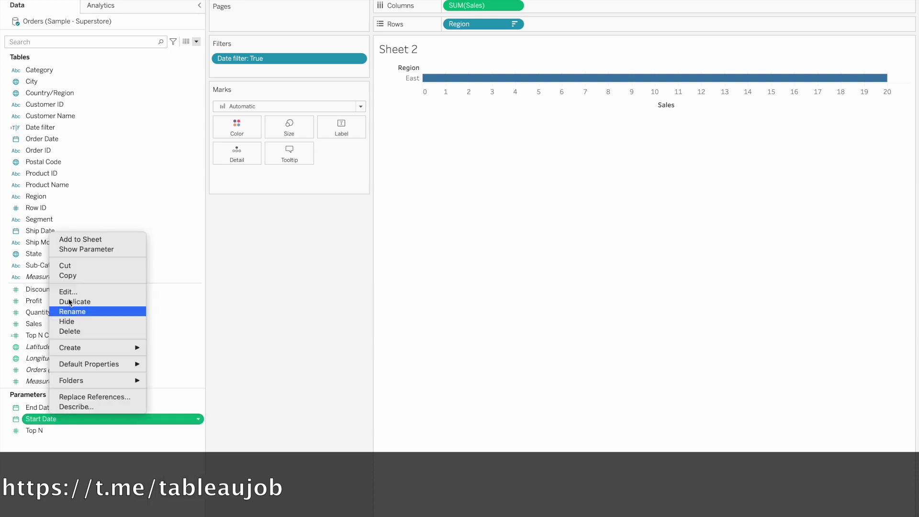
pyautogui.click(76, 249)
pyautogui.click(53, 406)
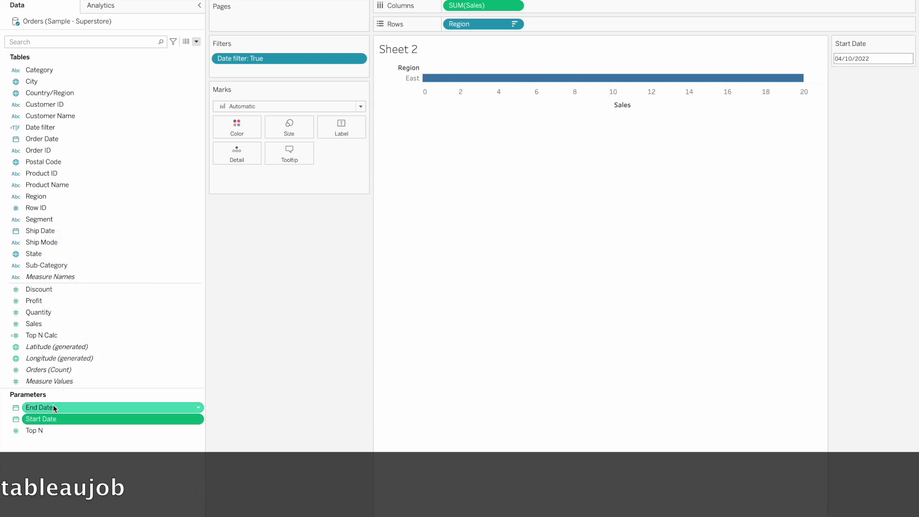
pyautogui.rightClick(53, 407)
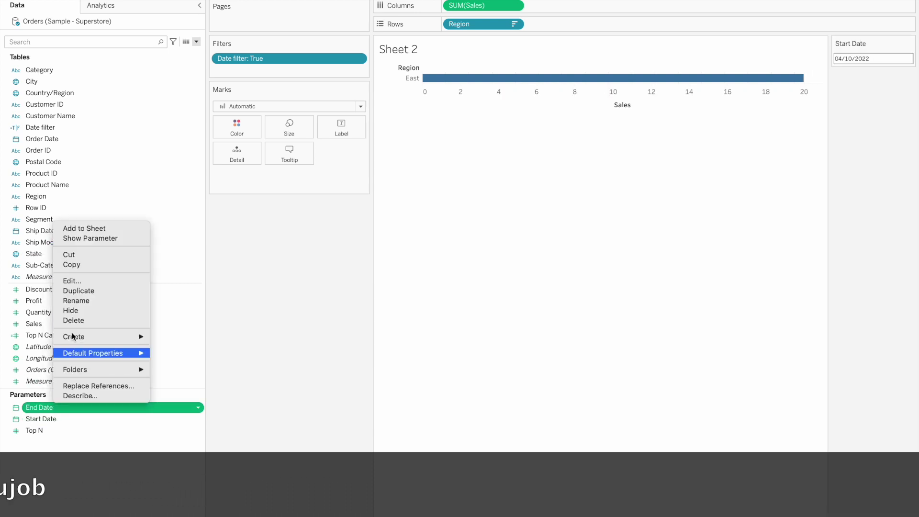
pyautogui.click(104, 235)
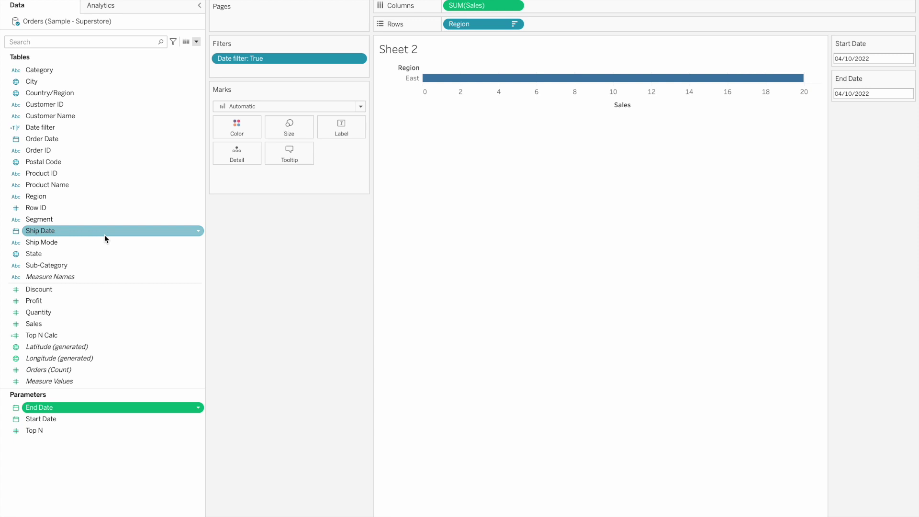
# Step: Set the Start Date parameter to 01/01/2022 using its calendar
pyautogui.click(858, 58)
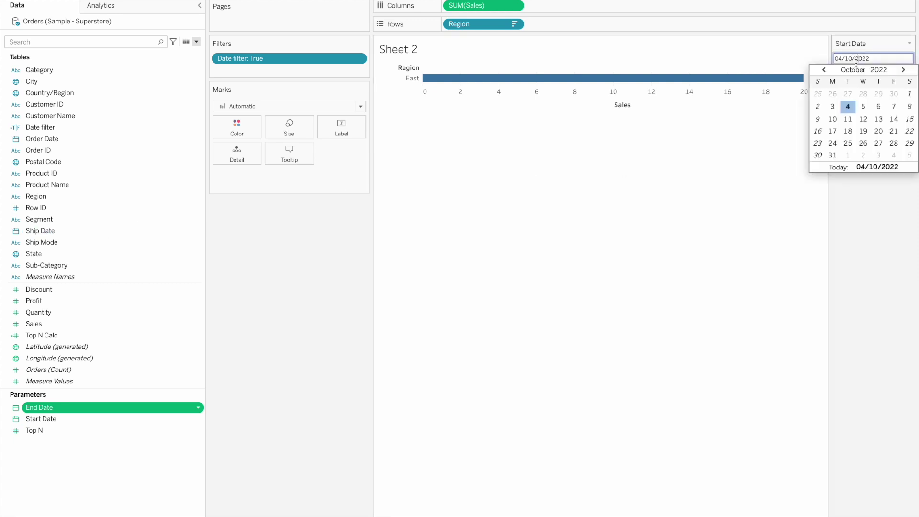
pyautogui.click(853, 70)
pyautogui.click(857, 84)
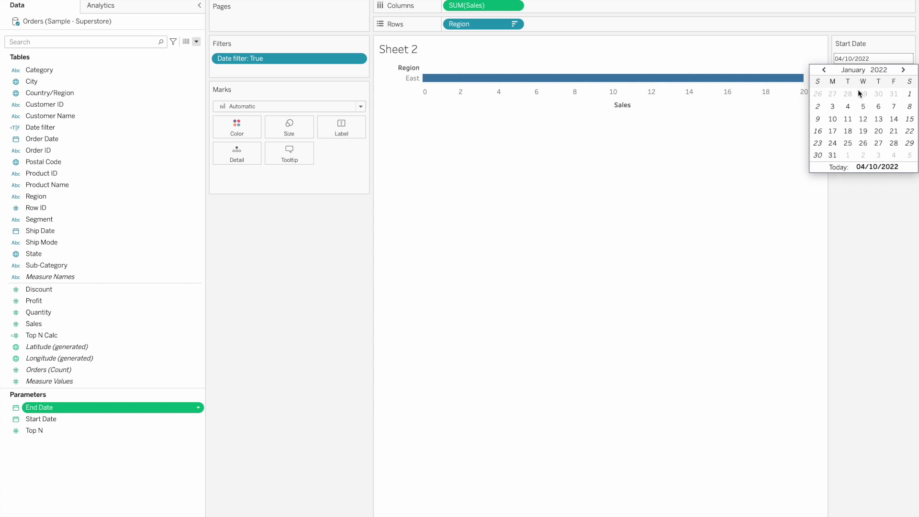
pyautogui.click(910, 94)
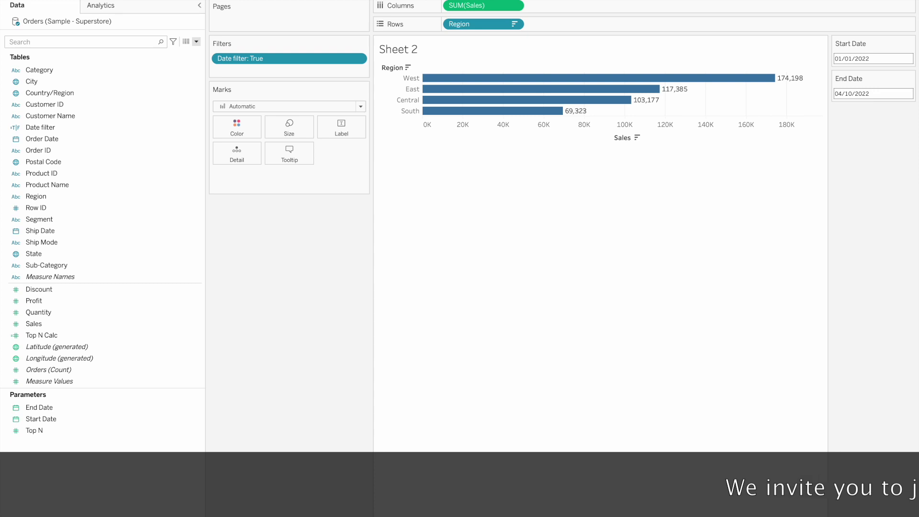
# Step: On a new worksheet, list Order Date in rows as discrete exact dates and look through the list
pyautogui.hotkey('ctrl', 'm')
pyautogui.moveTo(59, 139); pyautogui.dragTo(381, 24)
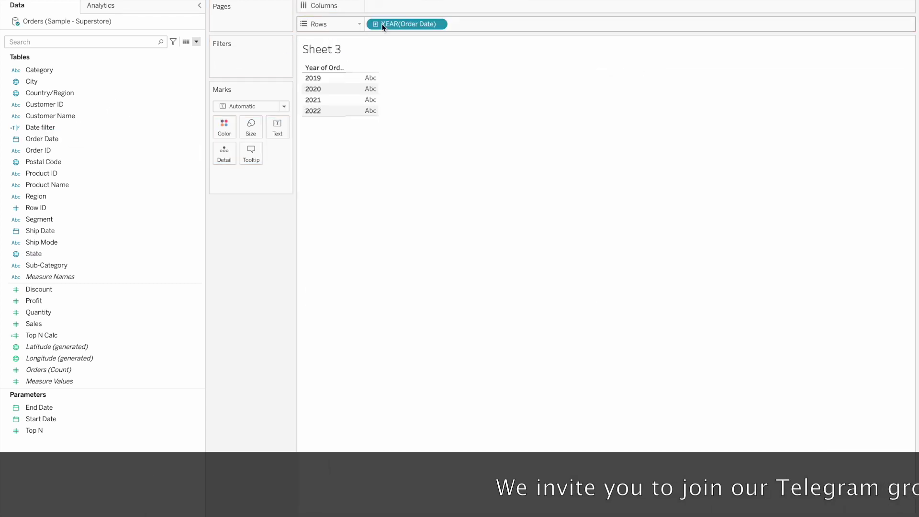
pyautogui.rightClick(381, 24)
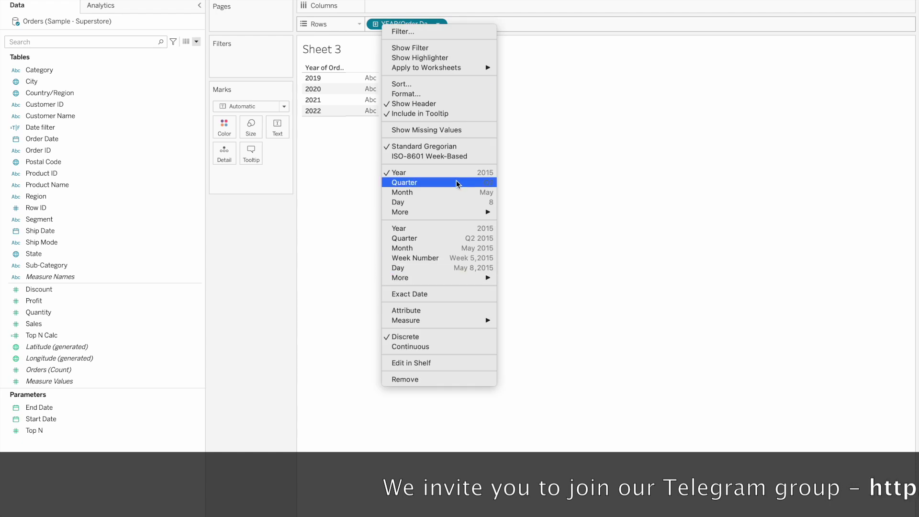
pyautogui.click(435, 294)
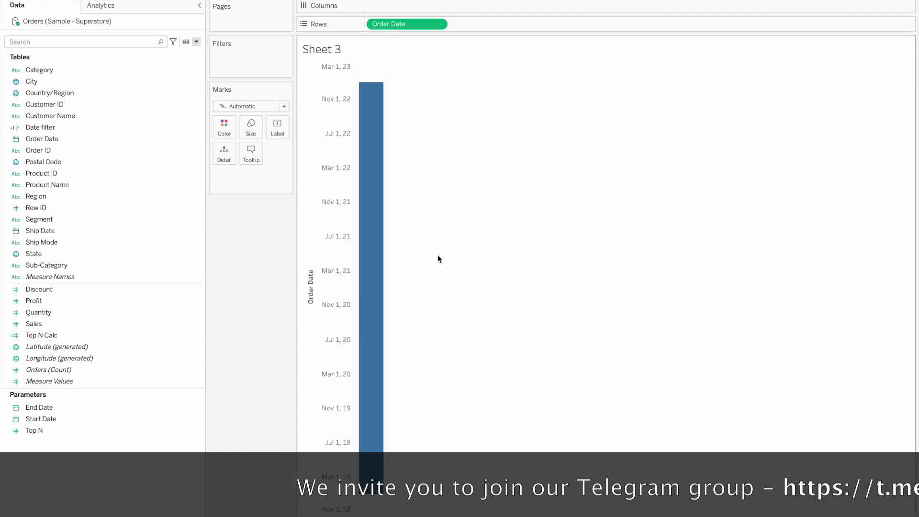
pyautogui.rightClick(409, 23)
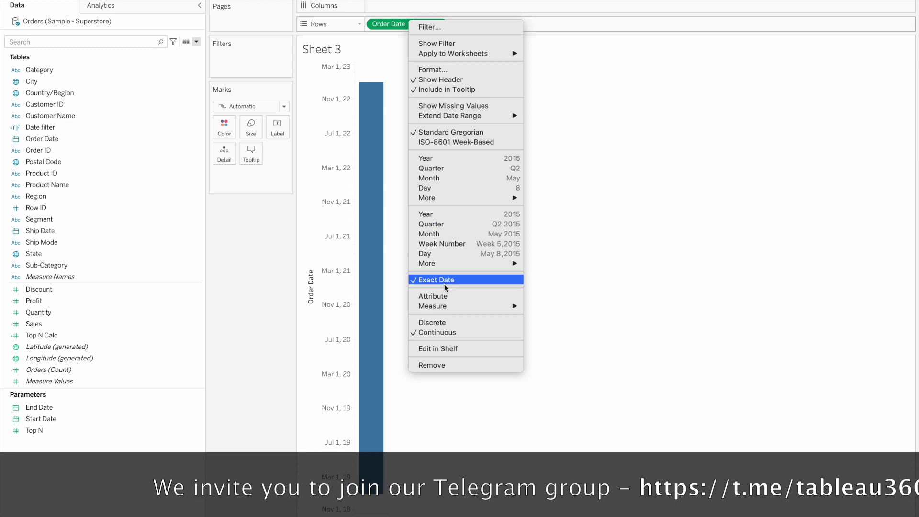
pyautogui.click(437, 323)
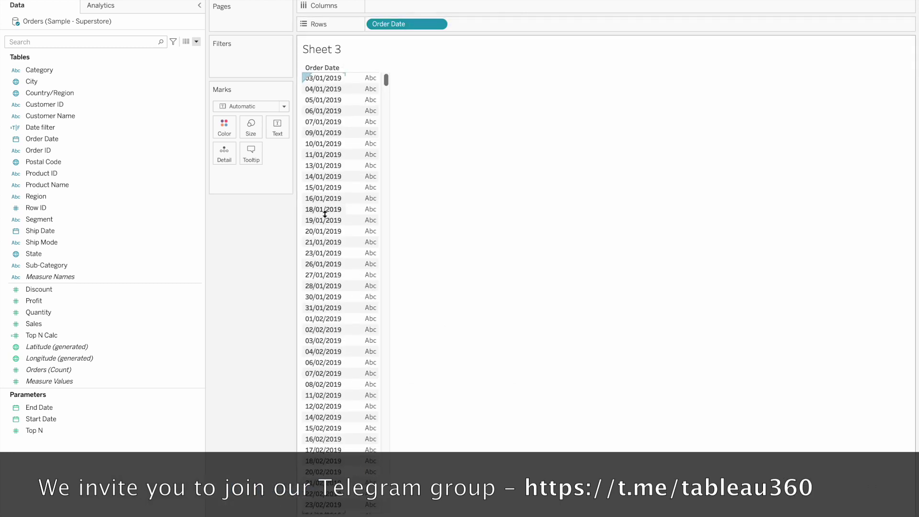
pyautogui.scroll(-15, 324, 214)
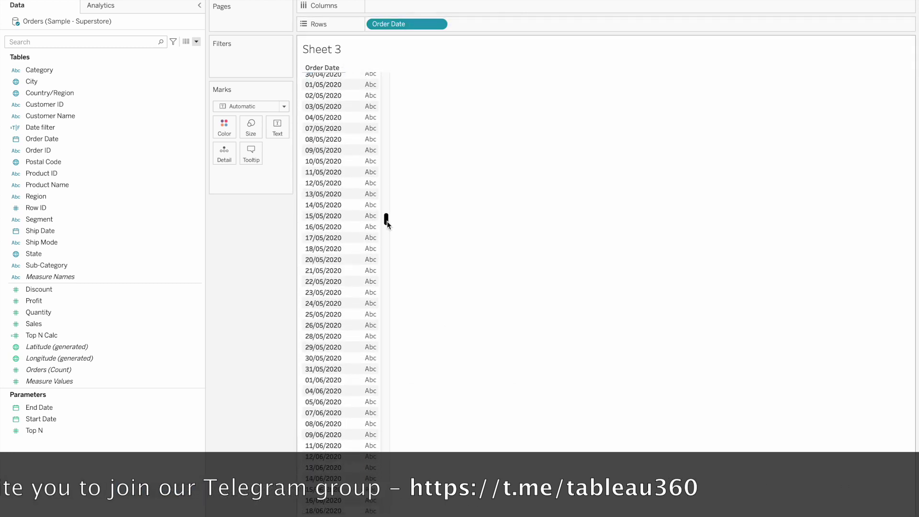
# Step: Filter the Order Date list by the Date filter calculated field, keeping only True
pyautogui.scroll(-5, 366, 373)
pyautogui.scroll(-20, 365, 374)
pyautogui.click(46, 173)
pyautogui.moveTo(40, 127); pyautogui.dragTo(215, 55)
pyautogui.click(363, 176)
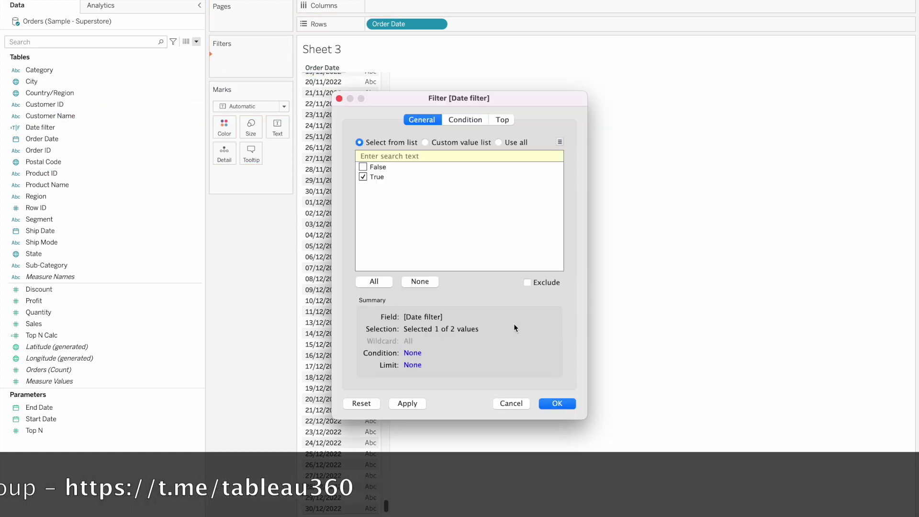
pyautogui.click(556, 403)
# Step: Show the parameter controls for Start Date and End Date on the Order Date list sheet
pyautogui.click(28, 419)
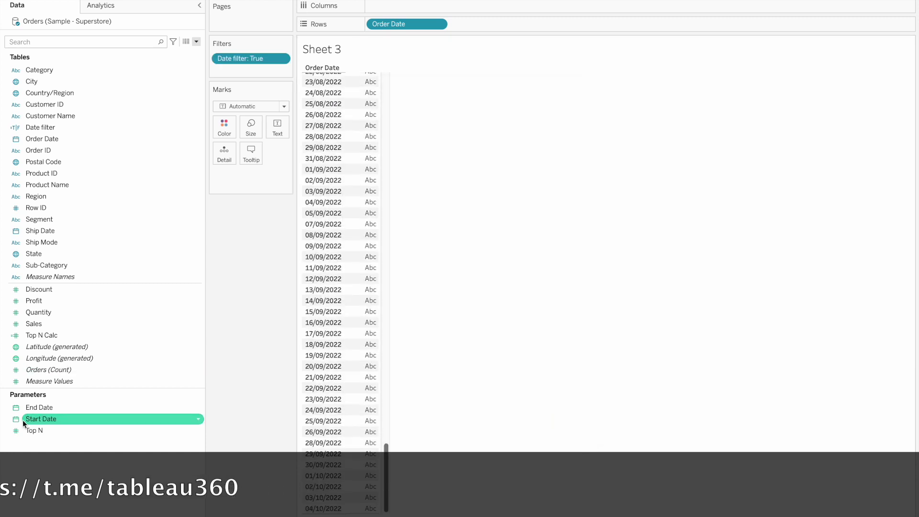
pyautogui.rightClick(26, 418)
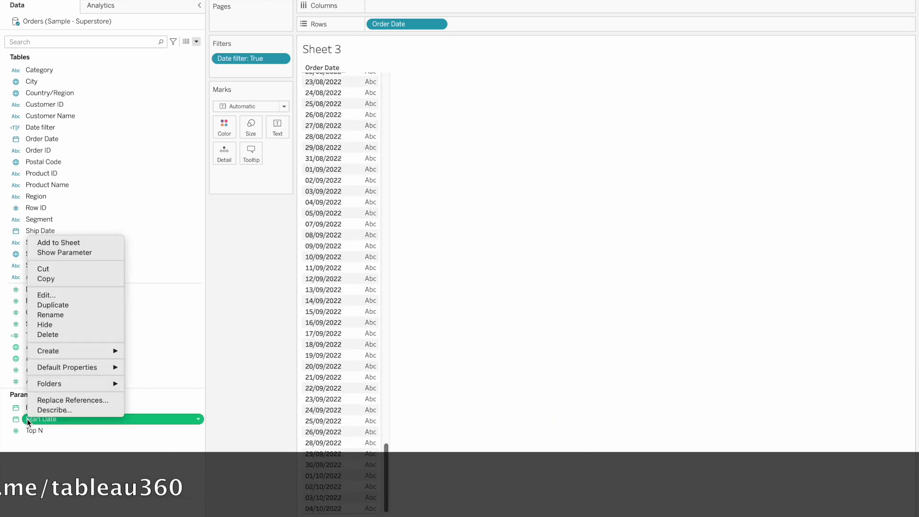
pyautogui.click(79, 254)
pyautogui.click(60, 407)
pyautogui.rightClick(59, 407)
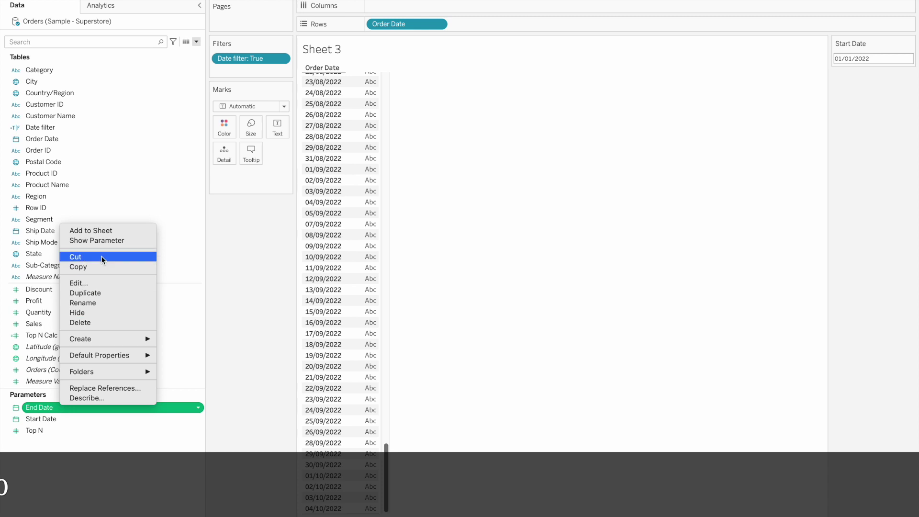
pyautogui.click(109, 241)
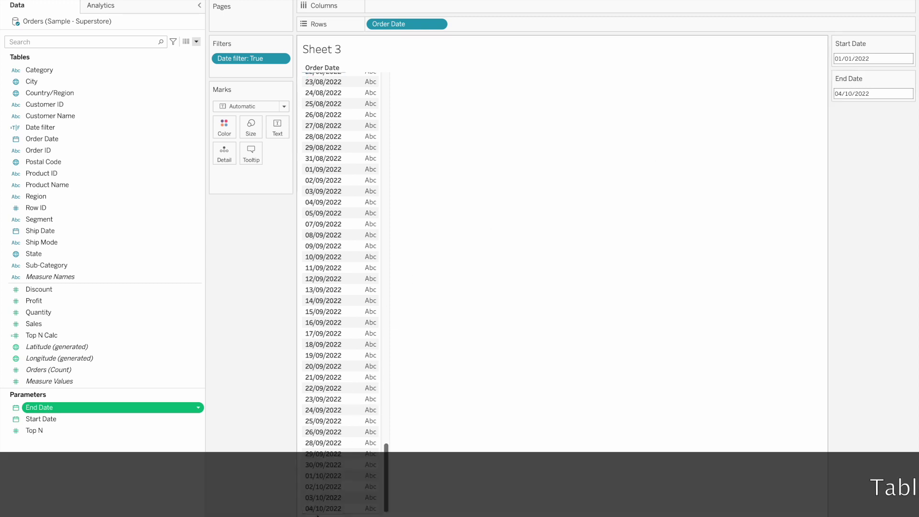
# Step: Check the start of the filtered date list and set the Start Date parameter to 01/10/2022
pyautogui.moveTo(387, 468); pyautogui.dragTo(388, 84)
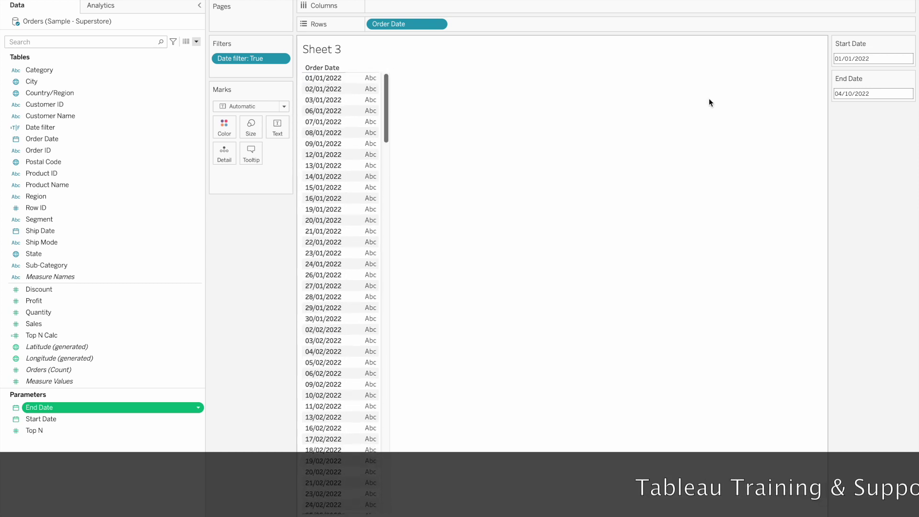
pyautogui.click(854, 56)
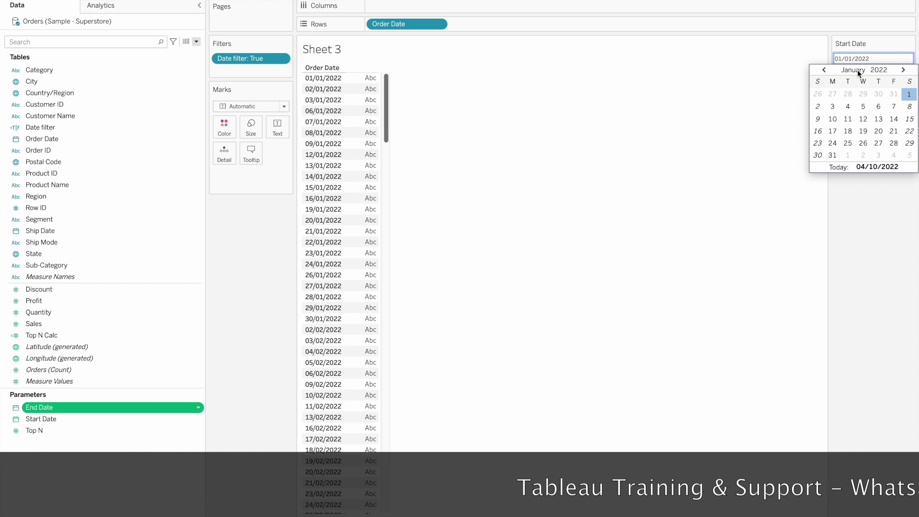
pyautogui.click(856, 72)
pyautogui.click(860, 171)
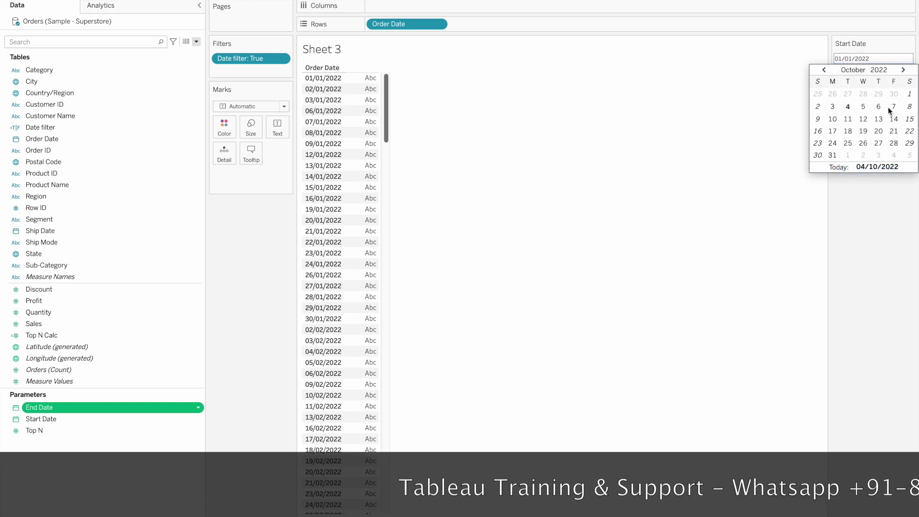
pyautogui.click(909, 95)
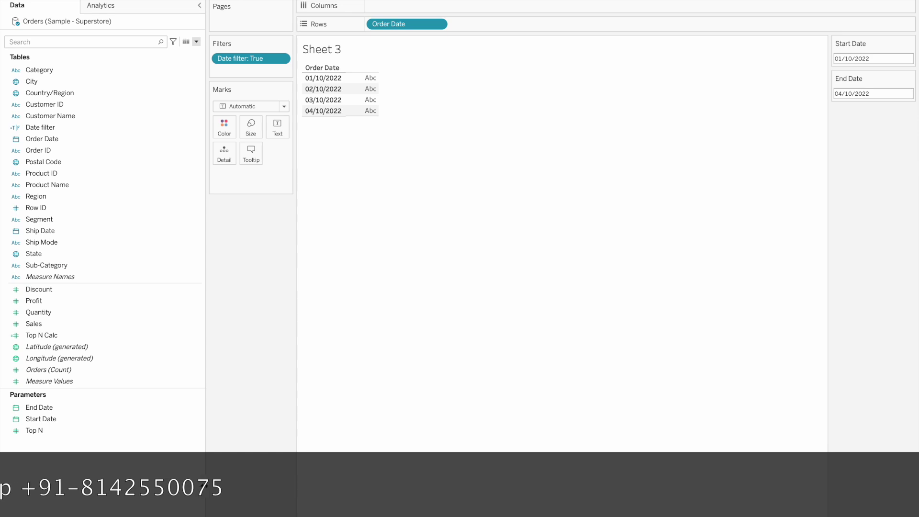
# Step: On a new worksheet, chart Sales by Region as labelled horizontal bars in descending order with taller rows
pyautogui.hotkey('ctrl', 'm')
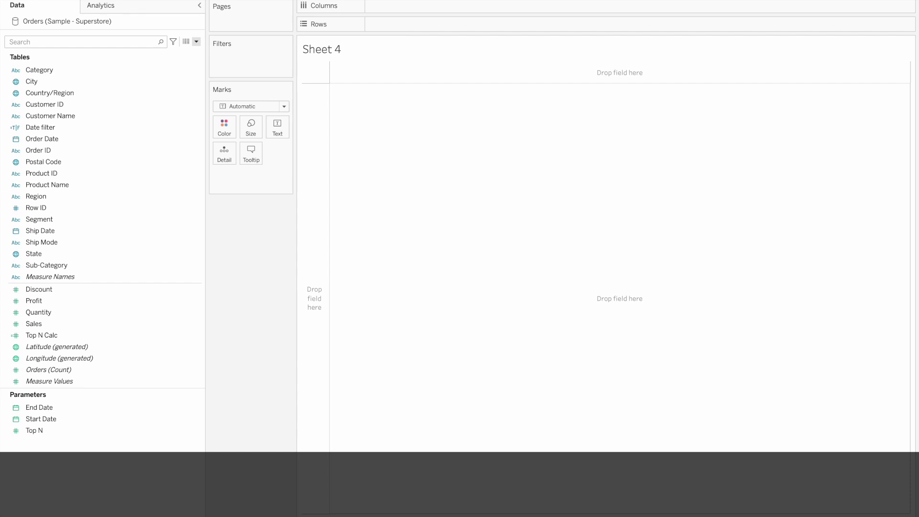
pyautogui.click(124, 279)
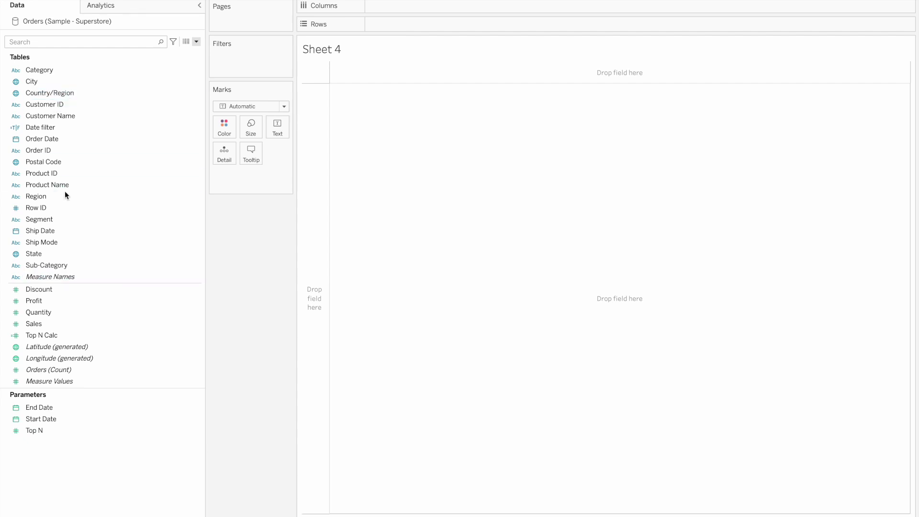
pyautogui.moveTo(43, 198); pyautogui.dragTo(387, 27)
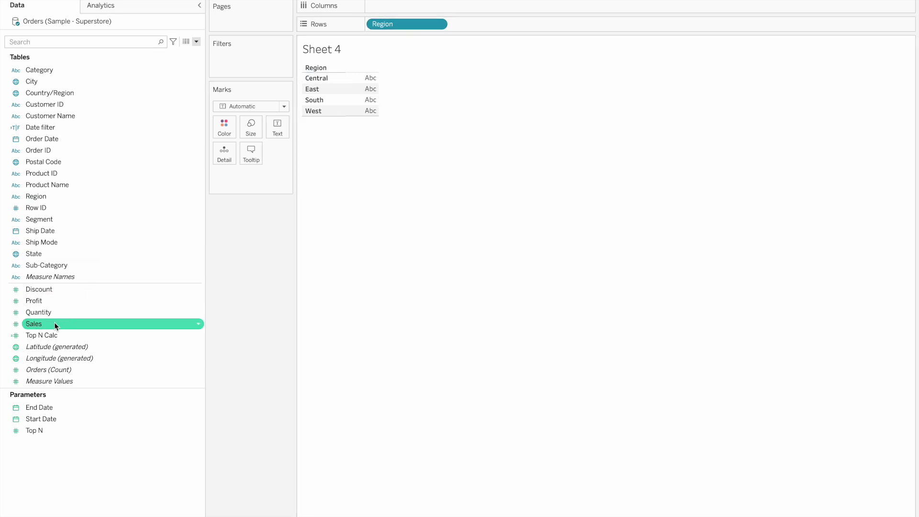
pyautogui.moveTo(54, 323); pyautogui.dragTo(386, 14)
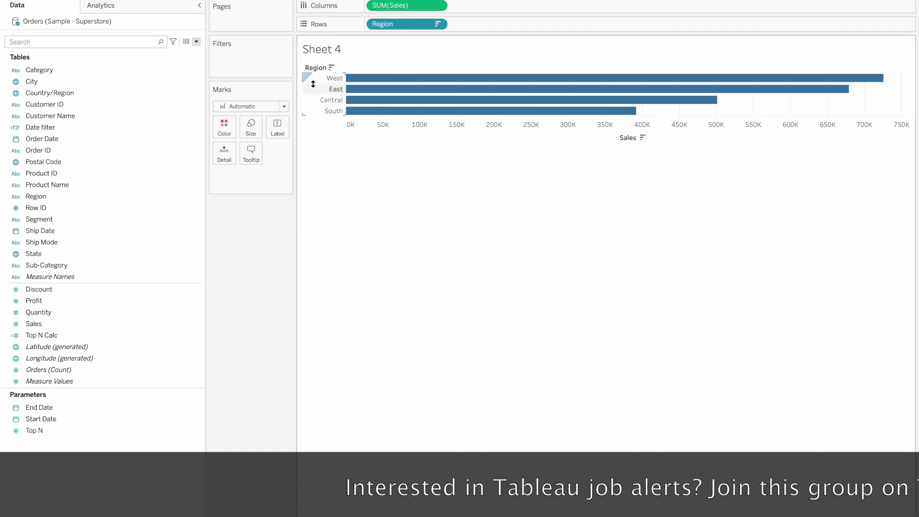
pyautogui.moveTo(328, 83); pyautogui.dragTo(328, 103)
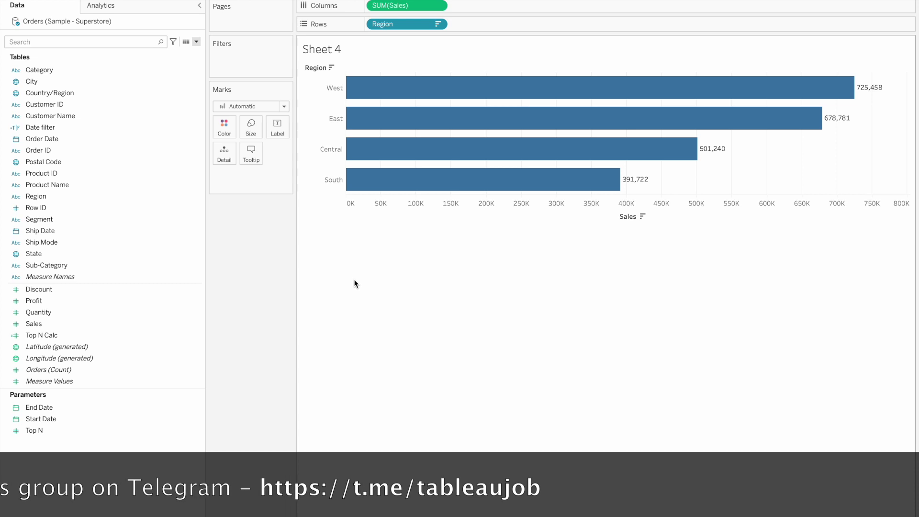
# Step: Start a new String parameter named Choose Measure whose allowable values come from a list
pyautogui.click(196, 41)
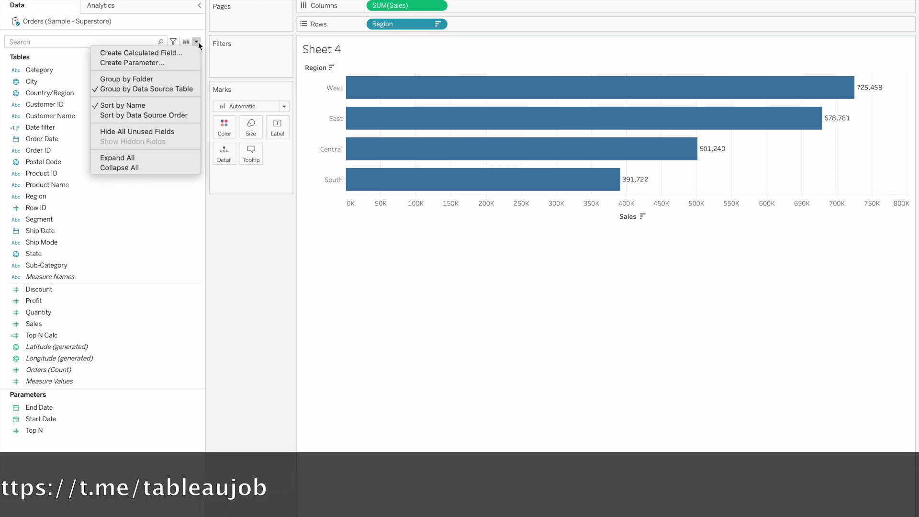
pyautogui.click(167, 62)
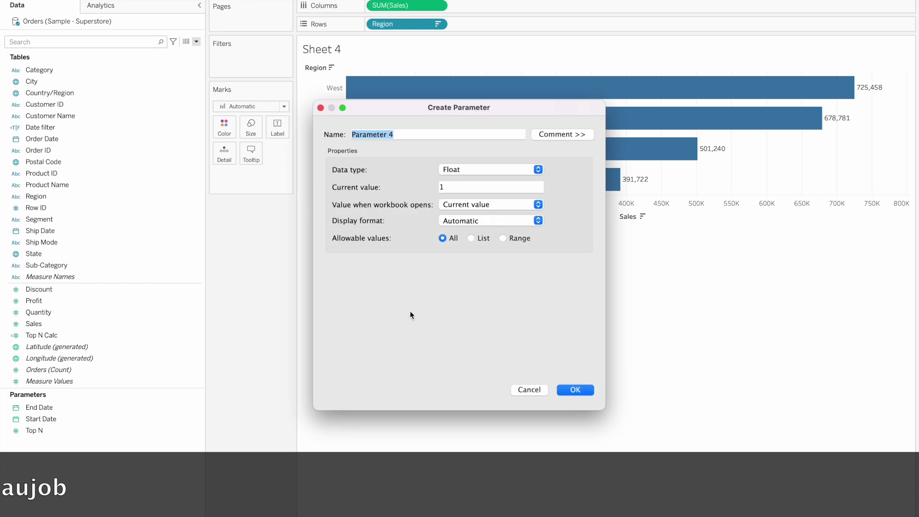
pyautogui.write('Choose Measure')
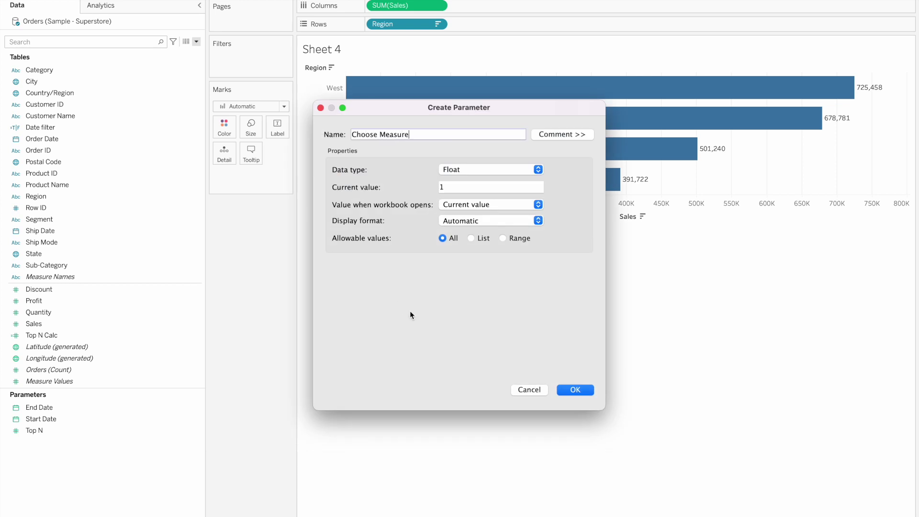
pyautogui.click(468, 168)
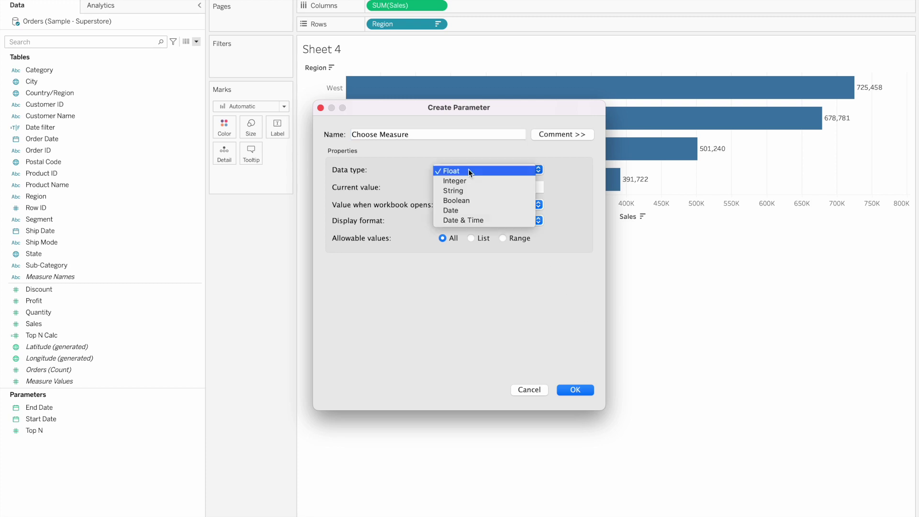
pyautogui.click(457, 191)
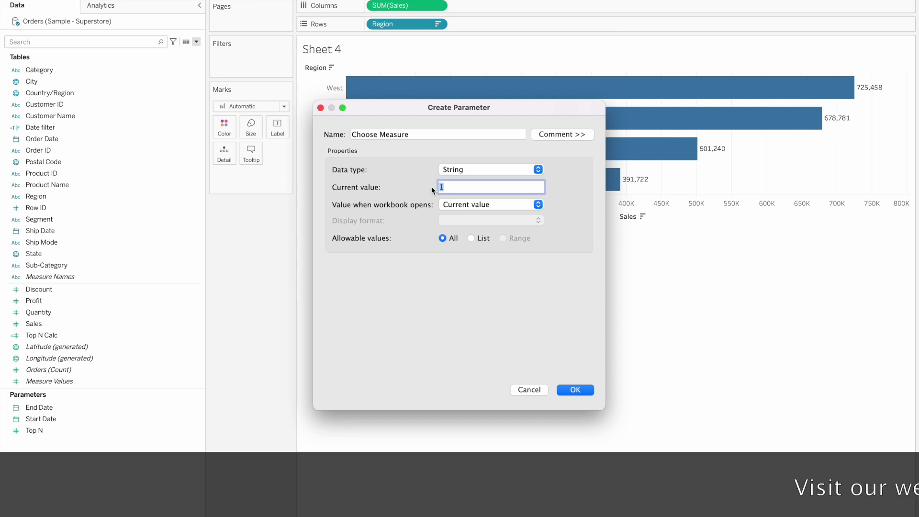
pyautogui.click(471, 239)
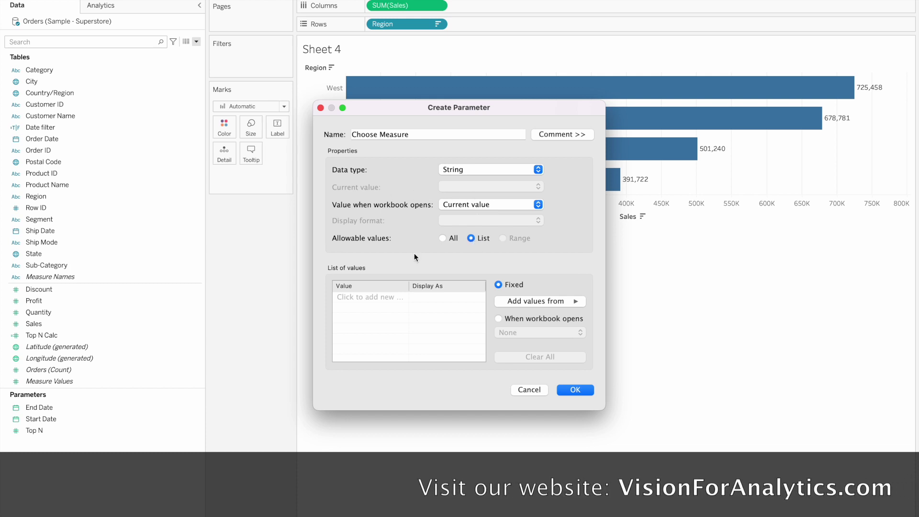
# Step: Add Sales and Profit to the Choose Measure parameter's list of values
pyautogui.click(367, 298)
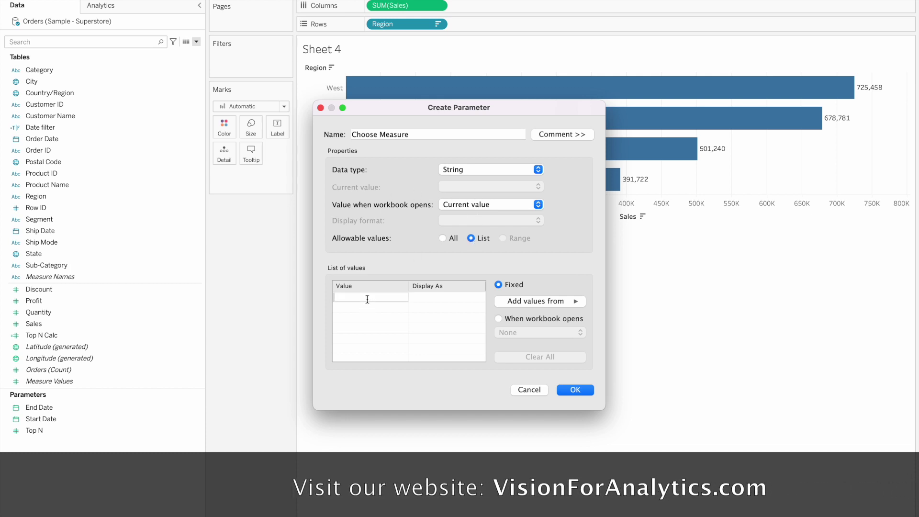
pyautogui.write('Sales')
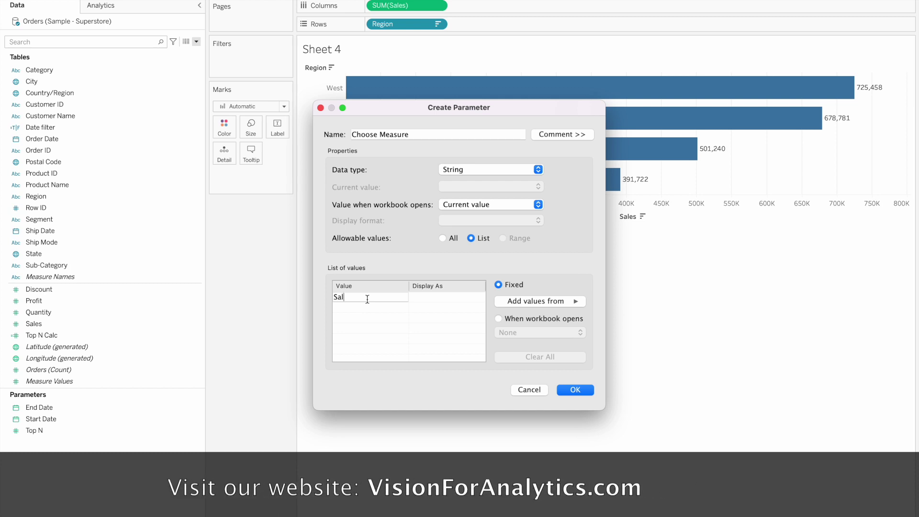
pyautogui.click(361, 308)
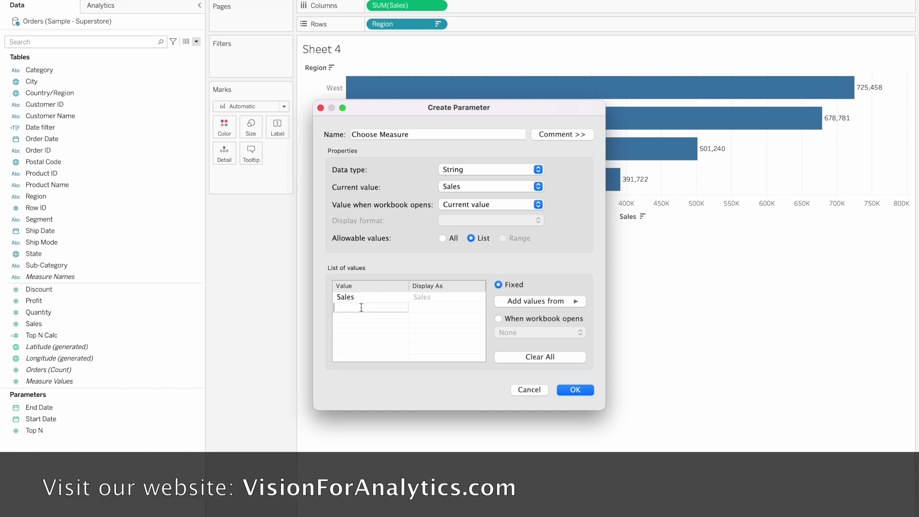
pyautogui.write('Profit')
pyautogui.press('Return')
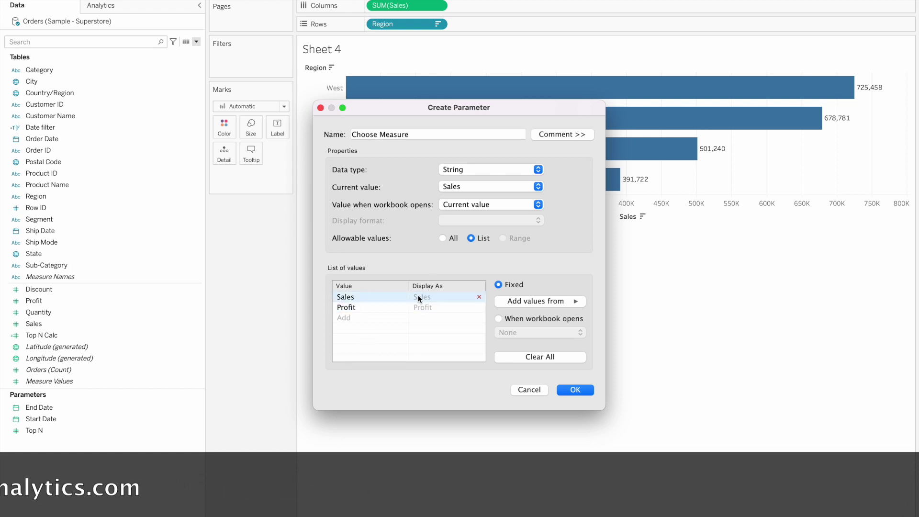
# Step: Change the two list values of the parameter to lowercase sales and profit
pyautogui.click(354, 325)
pyautogui.doubleClick(361, 307)
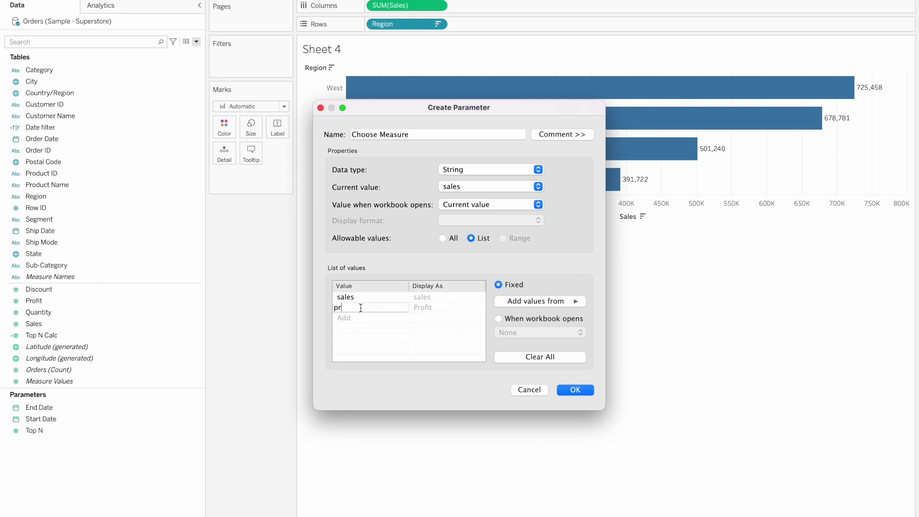
pyautogui.click(427, 350)
# Step: Display the sales and profit values as SALES and PROFIT, and create the Choose Measure parameter
pyautogui.doubleClick(430, 297)
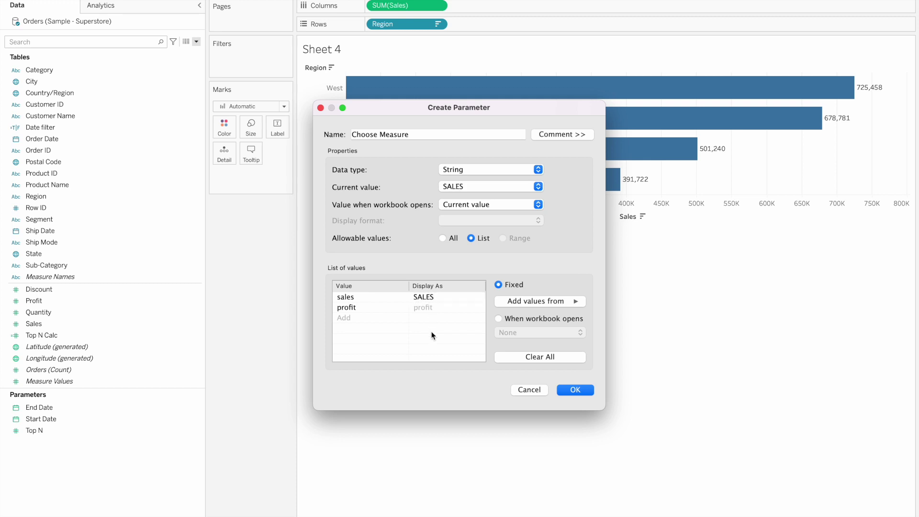
pyautogui.doubleClick(423, 308)
pyautogui.press('Return')
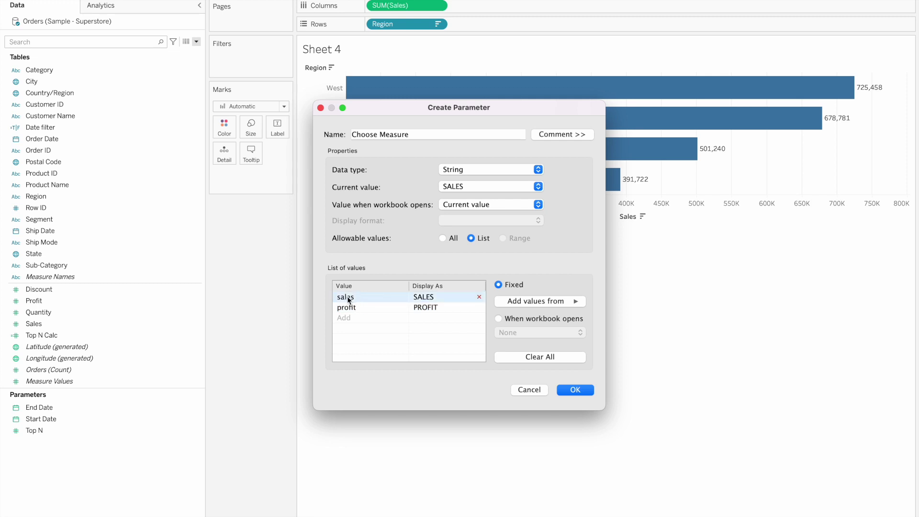
pyautogui.click(346, 297)
pyautogui.click(344, 309)
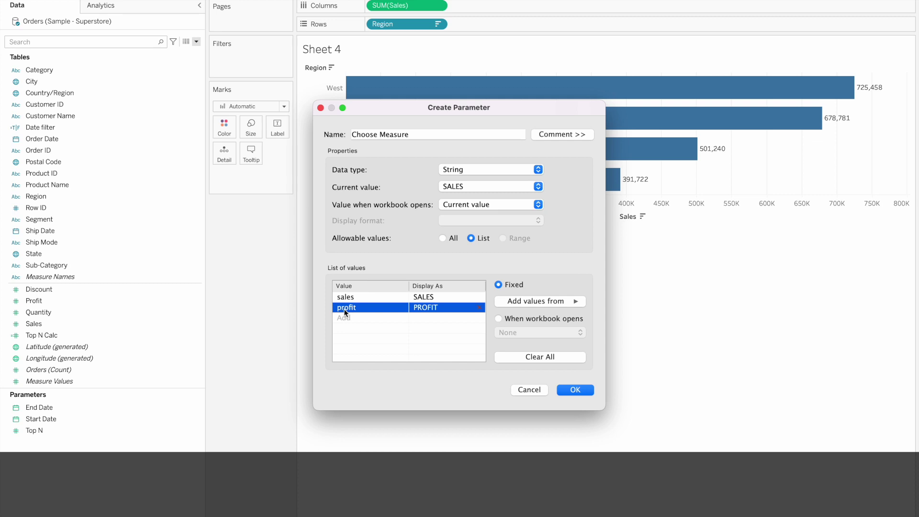
pyautogui.click(575, 391)
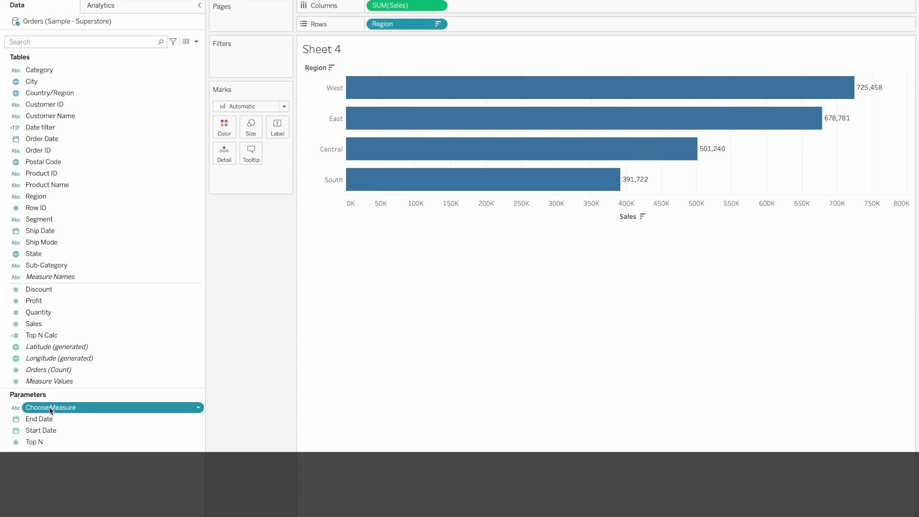
# Step: Start a new calculated field and name it Sales or Profit
pyautogui.click(196, 41)
pyautogui.click(166, 54)
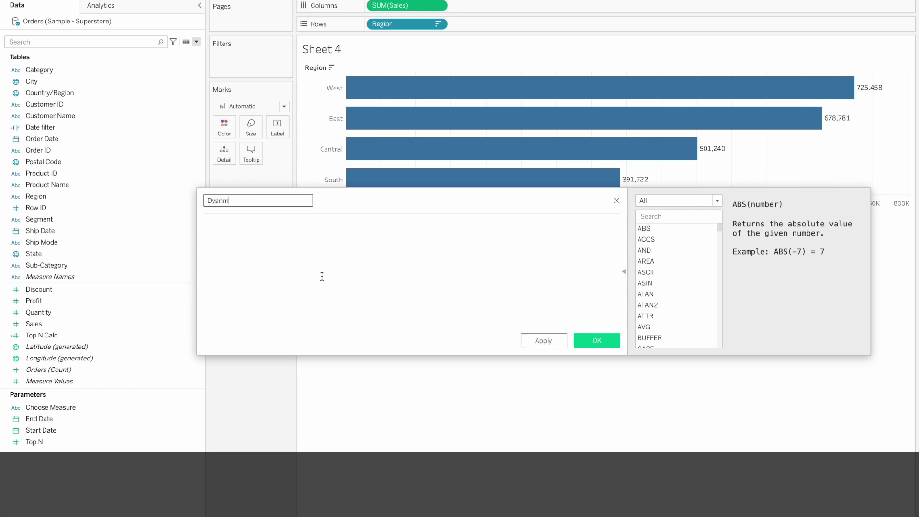
pyautogui.write('Dynamic Measure')
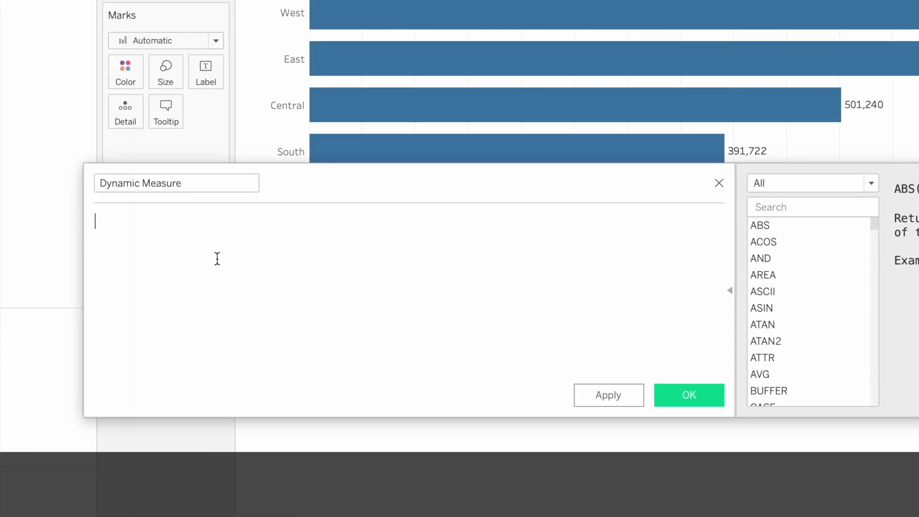
pyautogui.tripleClick(186, 187)
pyautogui.write('Sales')
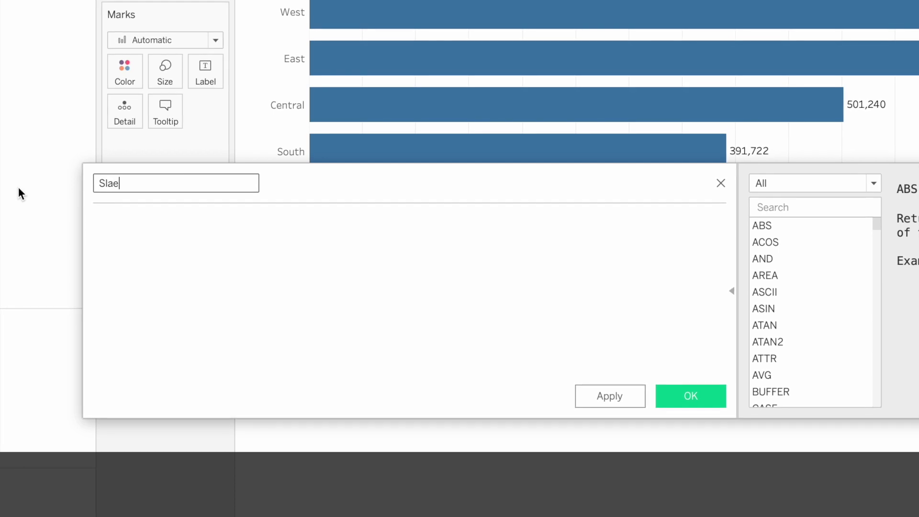
pyautogui.press('BackSpace')
pyautogui.press('BackSpace')
pyautogui.press('BackSpace')
pyautogui.press('BackSpace')
pyautogui.write('ales or ')
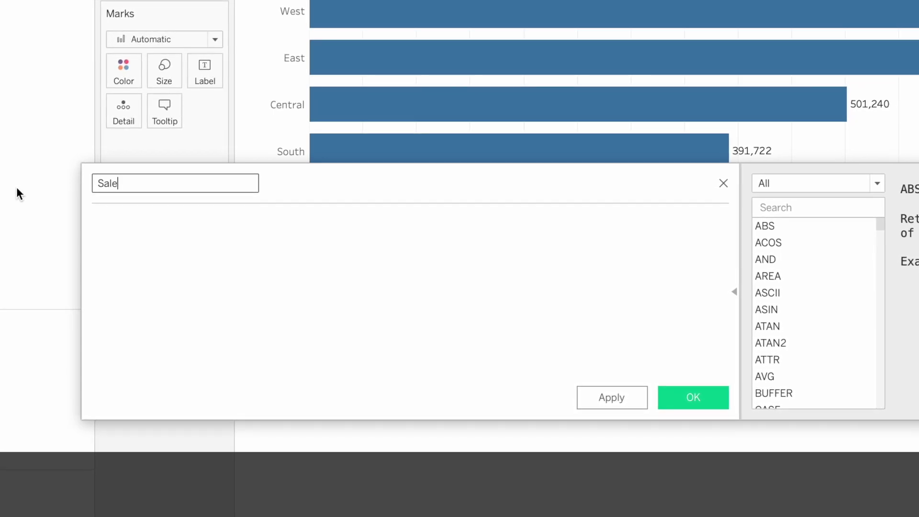
pyautogui.write('Profit')
# Step: Begin the Sales or Profit formula with if [Choose Measure]='sales' then [Sales]
pyautogui.click(131, 226)
pyautogui.write('if ')
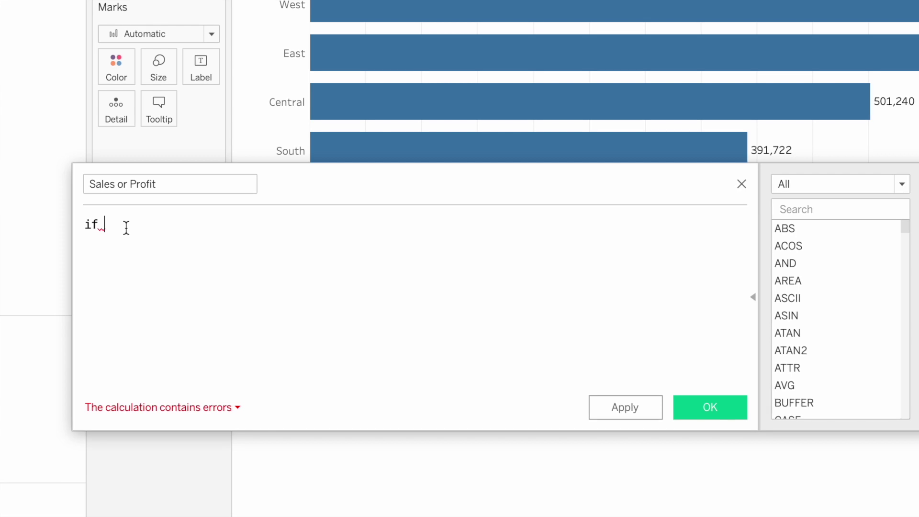
pyautogui.write('cho')
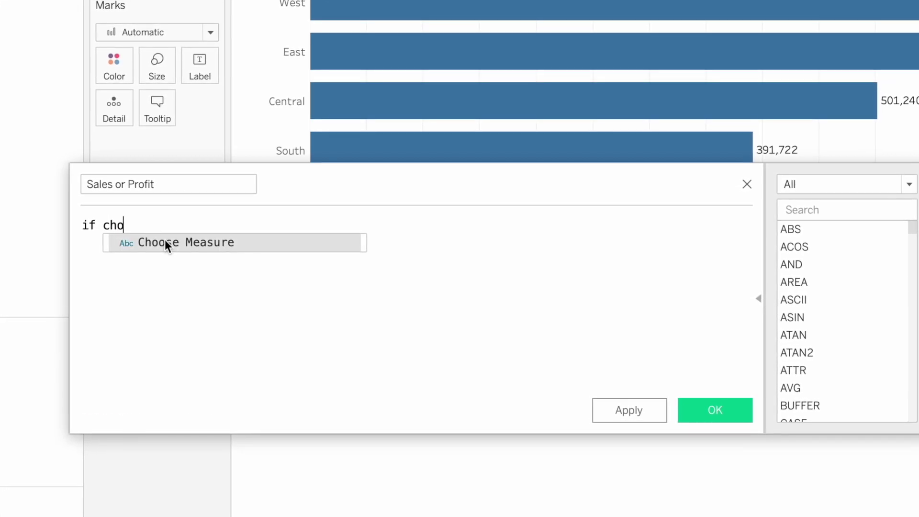
pyautogui.click(165, 242)
pyautogui.write("='sales' then s")
pyautogui.write('ale')
pyautogui.press('Return')
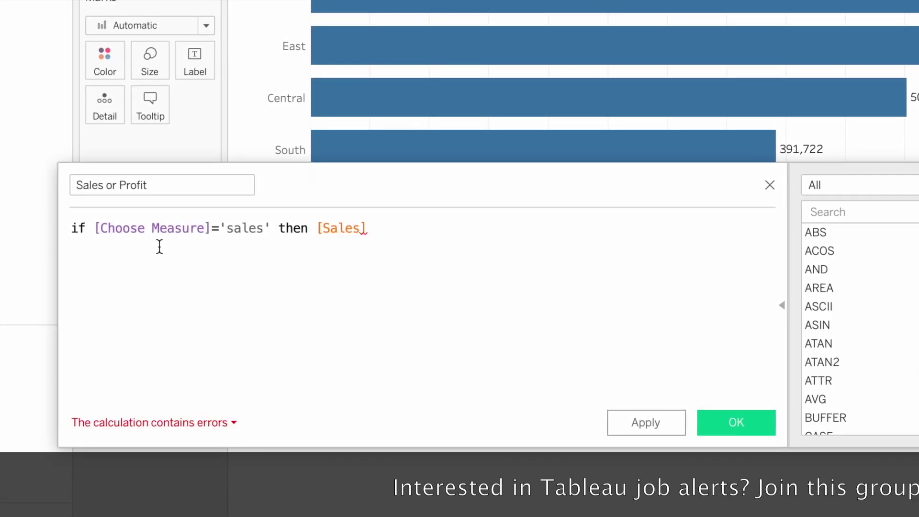
# Step: Add a second line to the formula with the condition ELSEIF [Choose Measure]='profit' then
pyautogui.press('Return')
pyautogui.write('else')
pyautogui.press('Down')
pyautogui.press('Return')
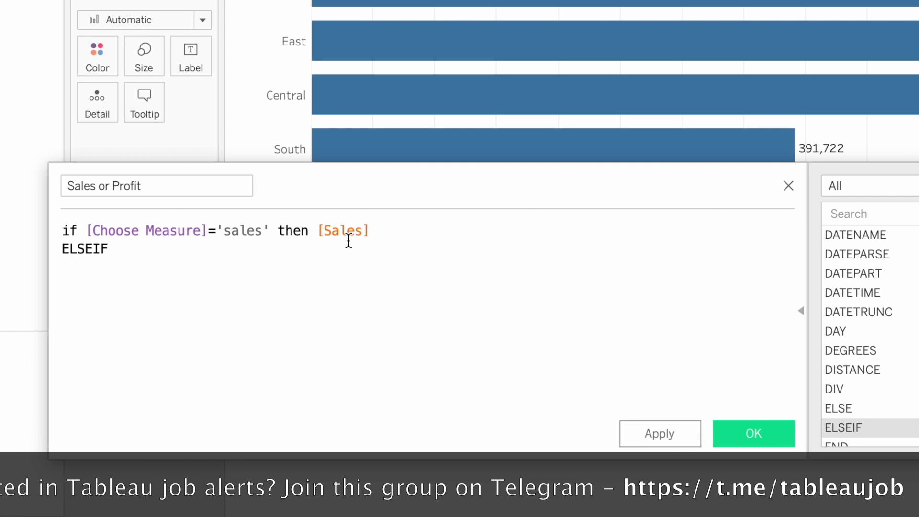
pyautogui.write('cho')
pyautogui.press('Return')
pyautogui.write("='profit' then")
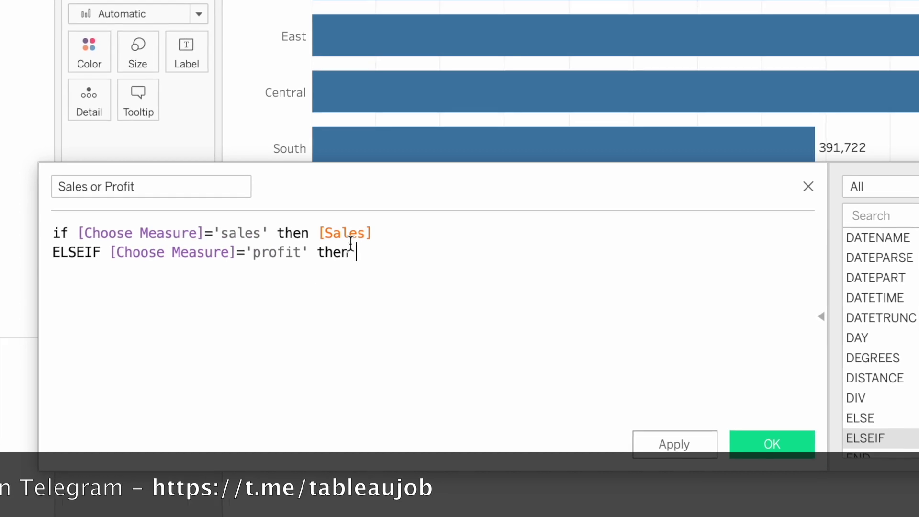
# Step: Complete the ELSEIF branch so that it returns the [Profit] field
pyautogui.write(" 'profi")
pyautogui.press('BackSpace')
pyautogui.press('BackSpace')
pyautogui.press('BackSpace')
pyautogui.press('BackSpace')
pyautogui.write('f')
pyautogui.press('BackSpace')
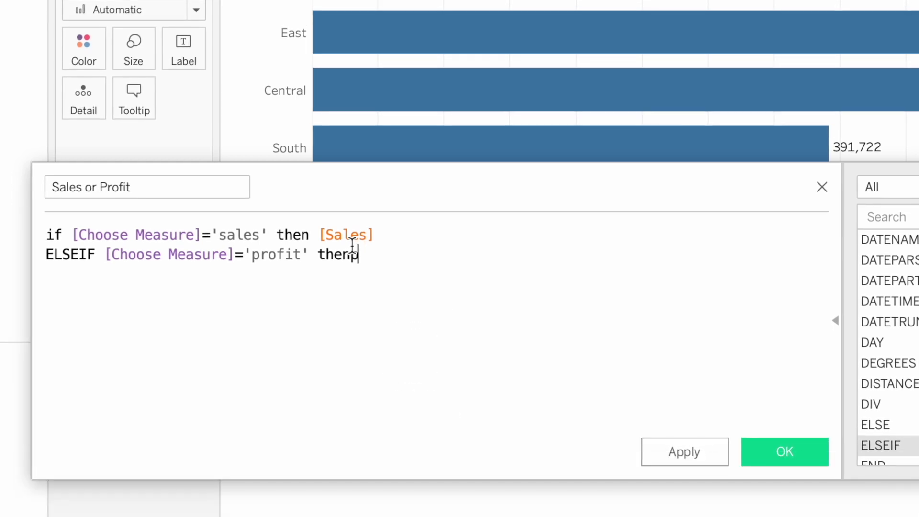
pyautogui.write('prof')
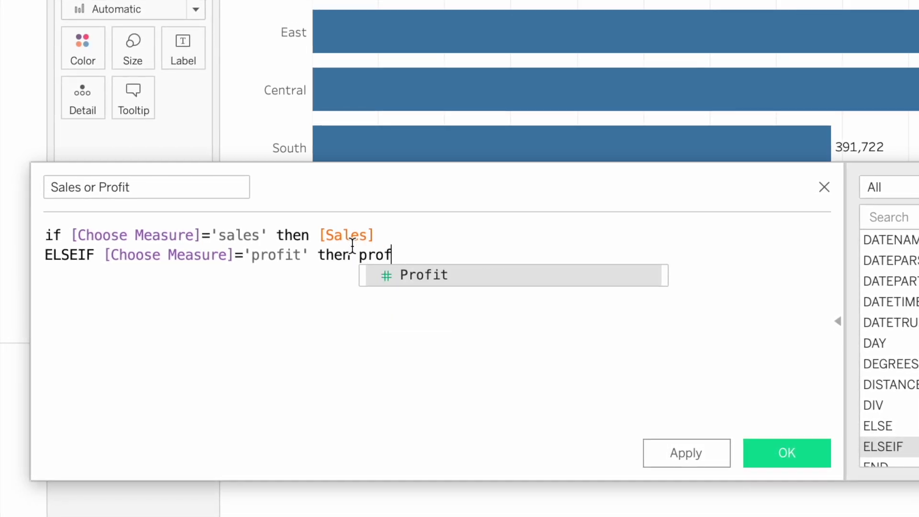
pyautogui.press('Return')
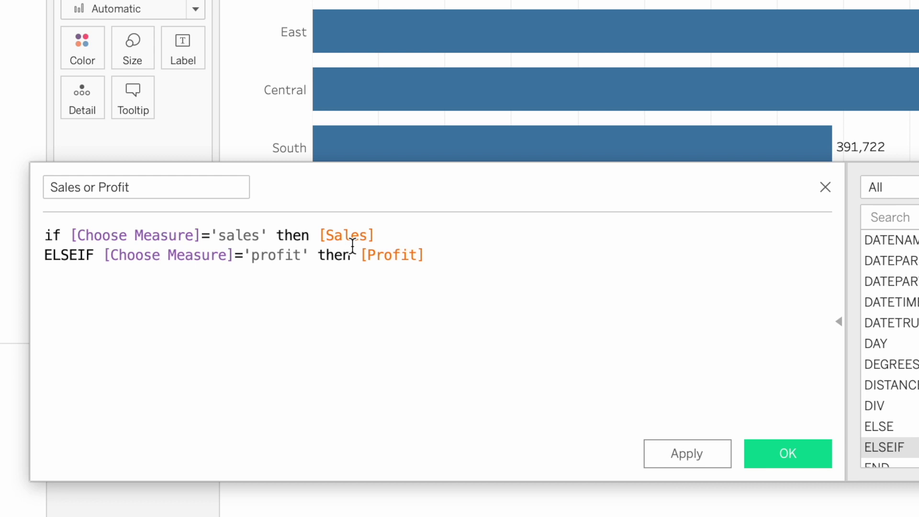
# Step: Close the formula with END and save the Sales or Profit calculated field
pyautogui.press('Return')
pyautogui.write('en')
pyautogui.press('Return')
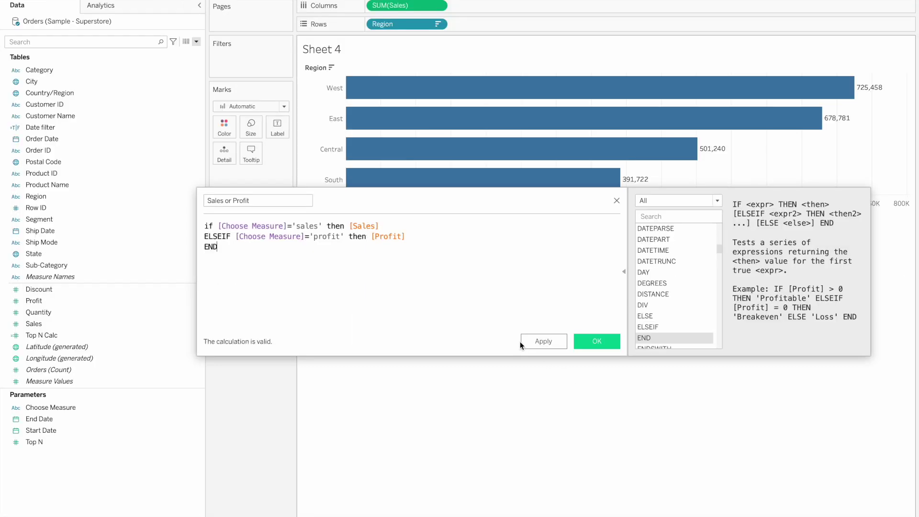
pyautogui.click(600, 343)
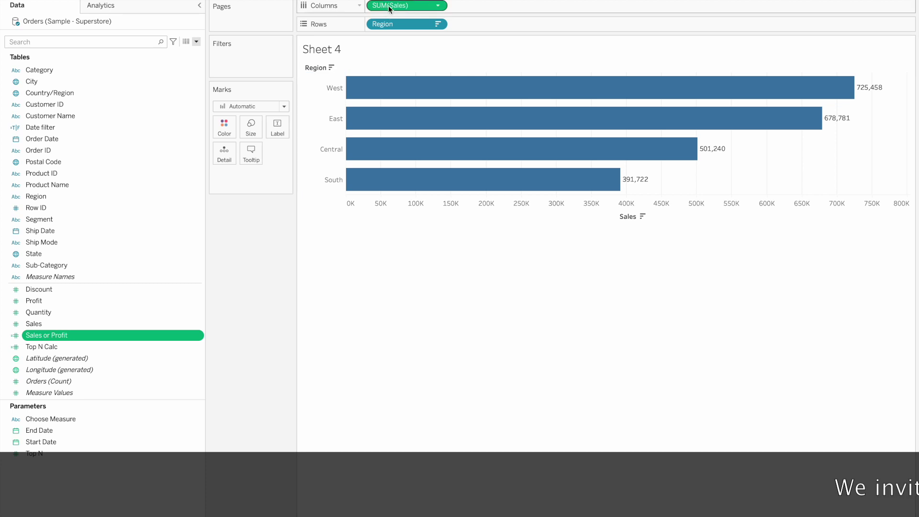
# Step: Add Sales or Profit to Columns after SUM(Sales) and show the Choose Measure parameter control
pyautogui.moveTo(40, 338); pyautogui.dragTo(472, 8)
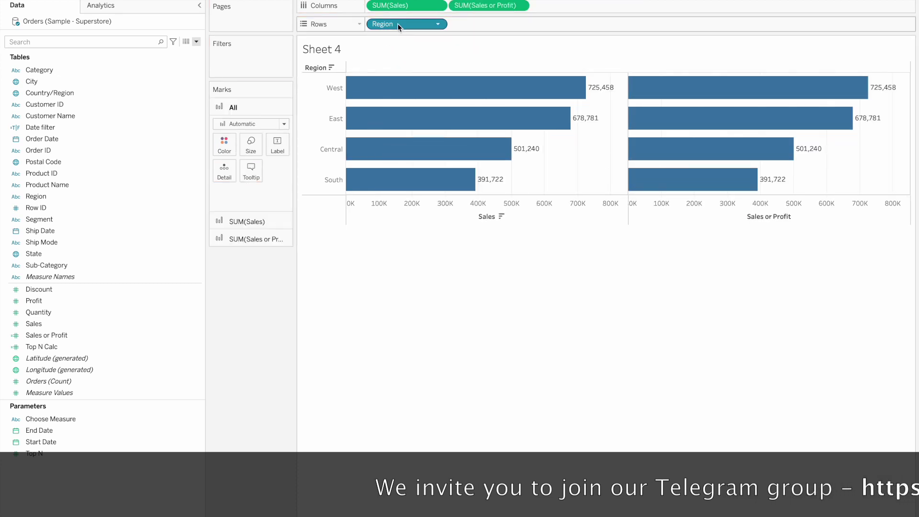
pyautogui.click(145, 336)
pyautogui.click(56, 427)
pyautogui.click(58, 421)
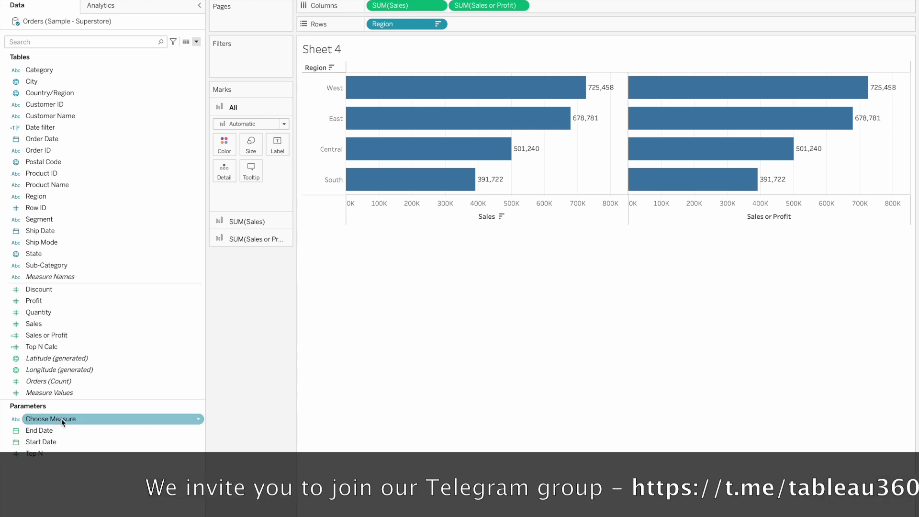
pyautogui.rightClick(62, 421)
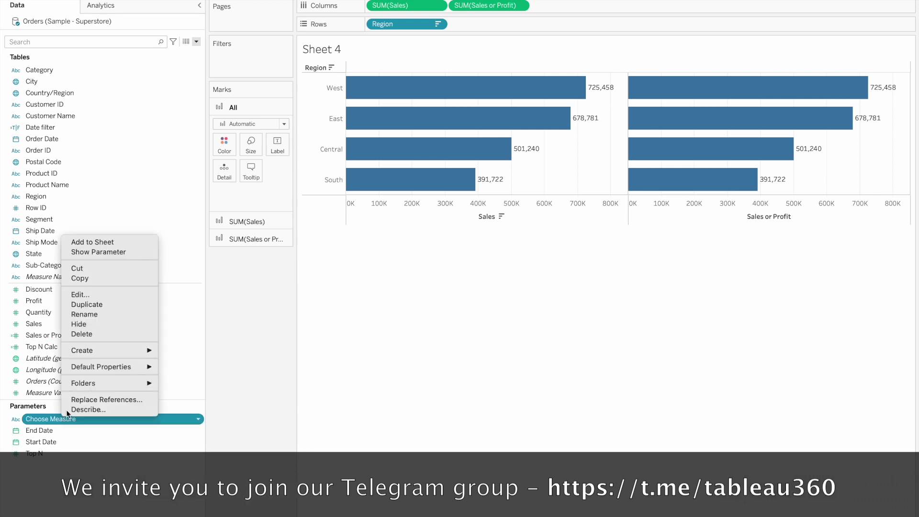
pyautogui.click(127, 252)
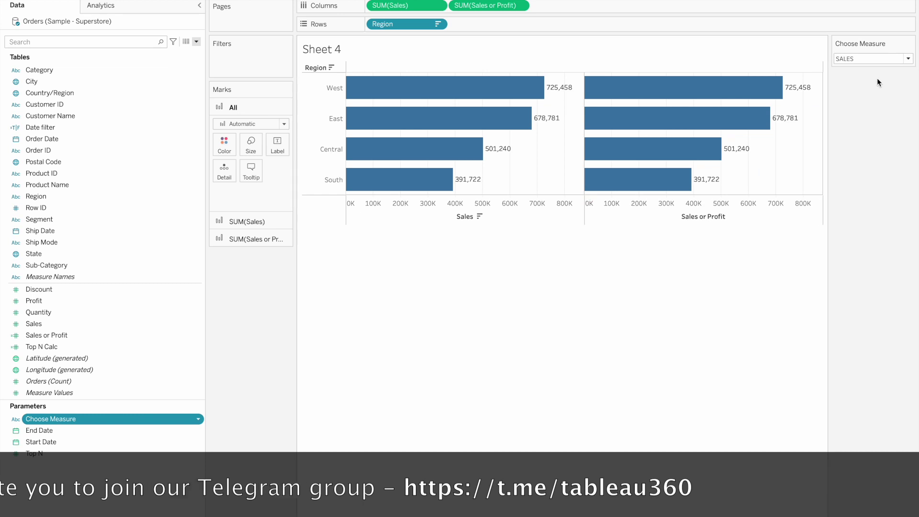
# Step: Look at the Choose Measure options, and reopen the Sales or Profit calculation to review its formula
pyautogui.click(857, 56)
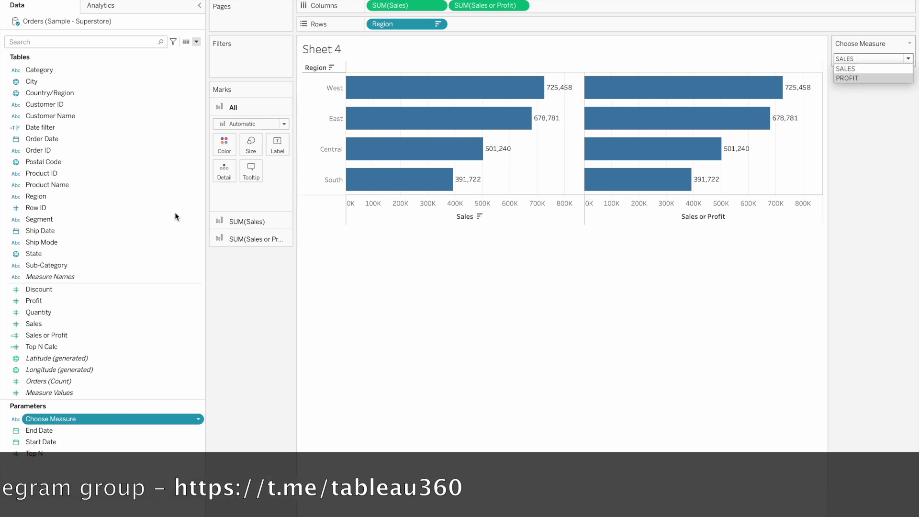
pyautogui.click(48, 337)
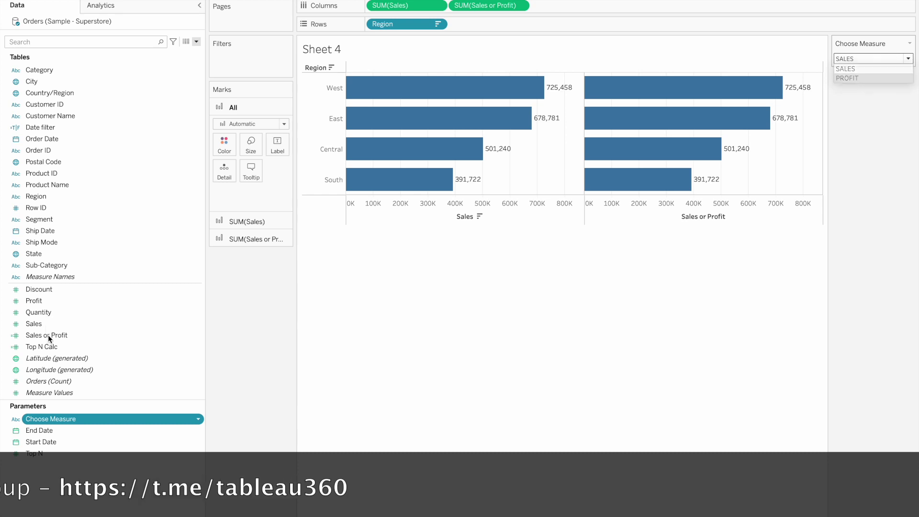
pyautogui.click(47, 335)
pyautogui.rightClick(48, 334)
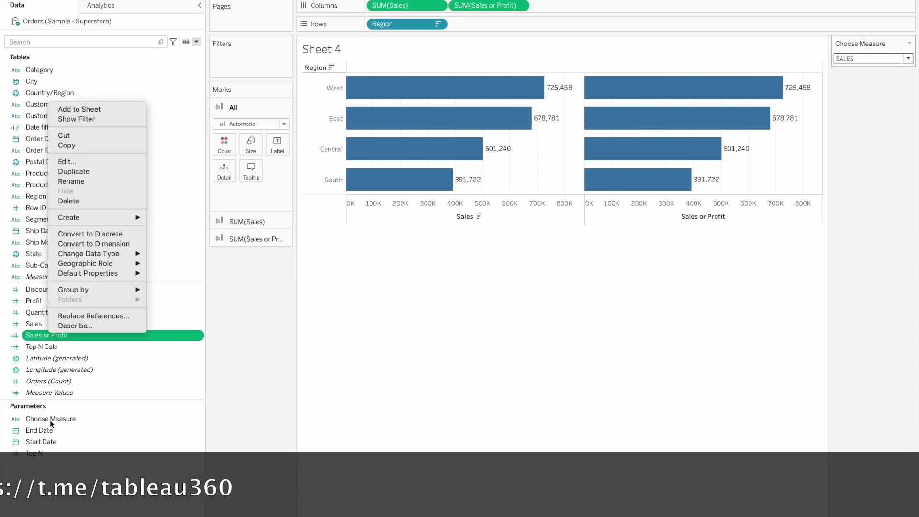
pyautogui.click(79, 163)
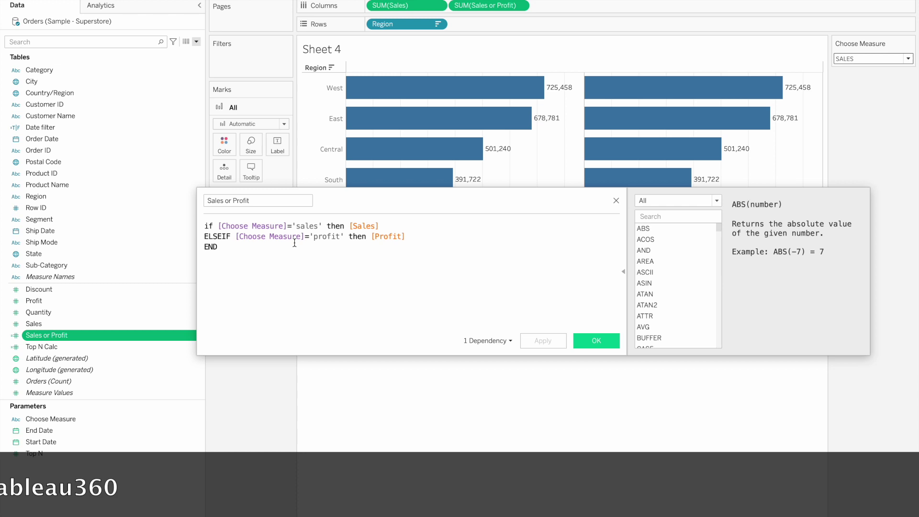
pyautogui.click(586, 339)
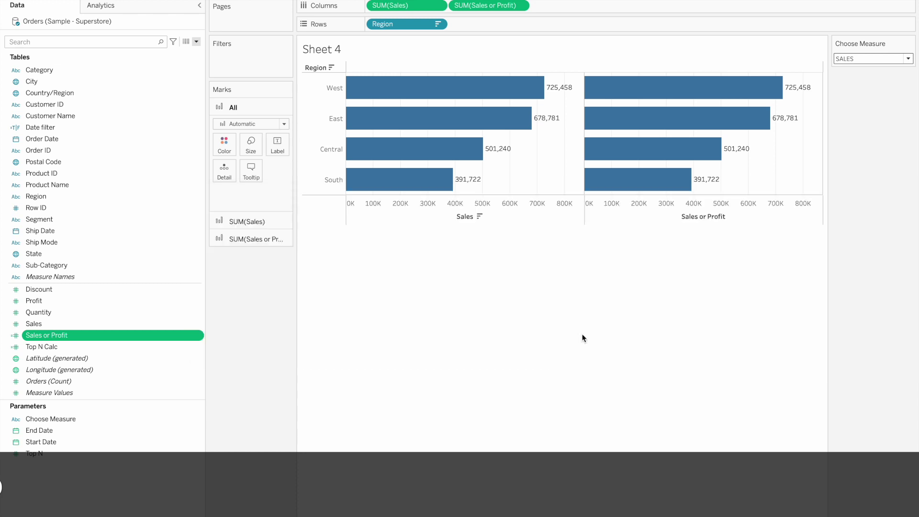
# Step: Review the values and display names listed in the Choose Measure parameter's definition
pyautogui.click(878, 54)
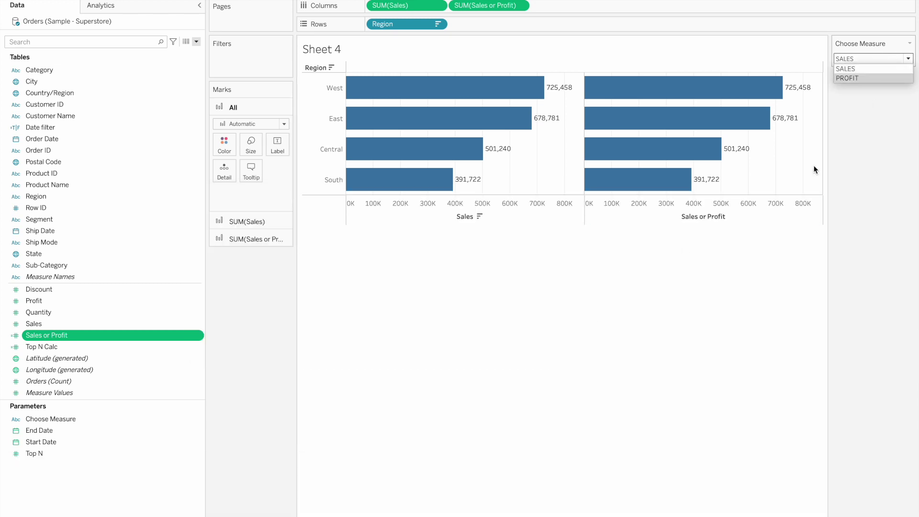
pyautogui.click(69, 418)
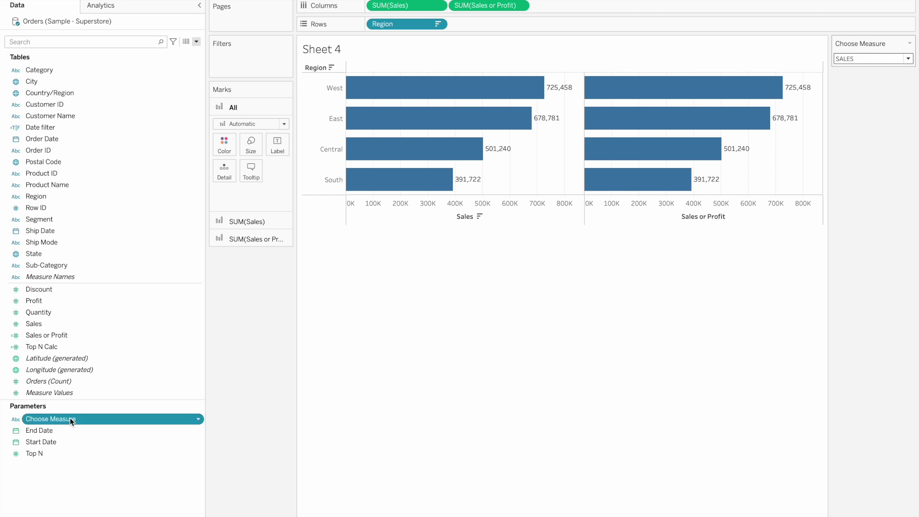
pyautogui.rightClick(70, 418)
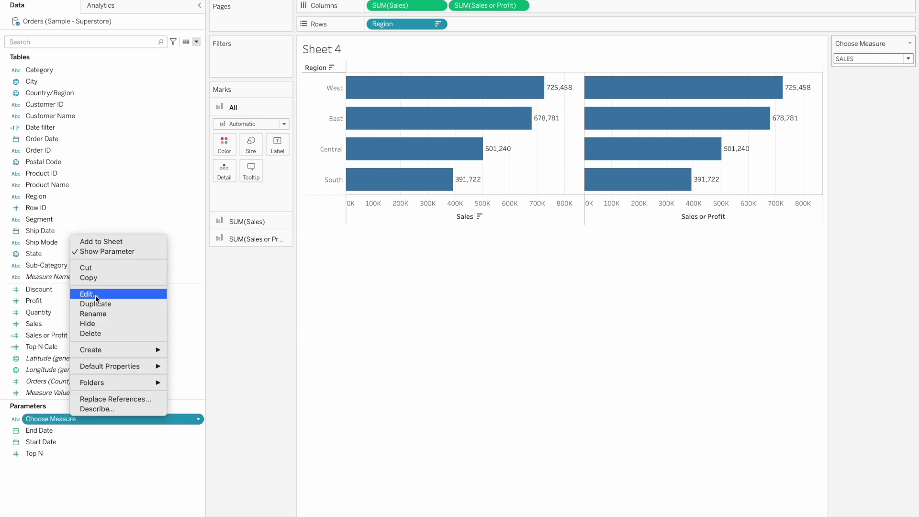
pyautogui.click(96, 294)
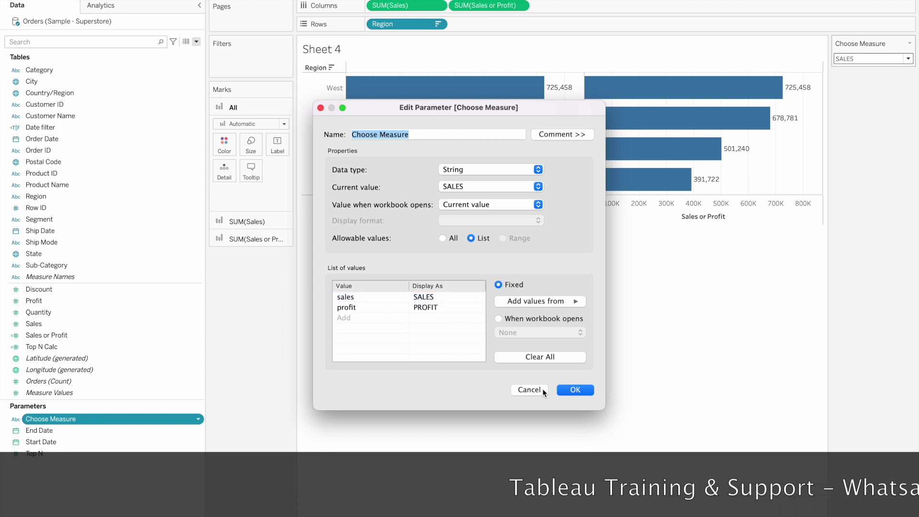
pyautogui.click(574, 389)
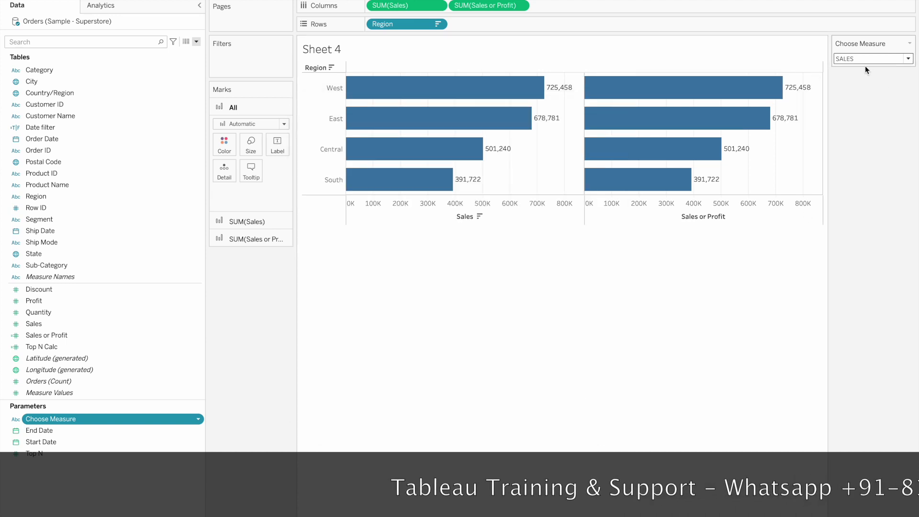
# Step: Set Choose Measure to PROFIT and compare the Sales or Profit bars with the Sales bars
pyautogui.moveTo(636, 119)
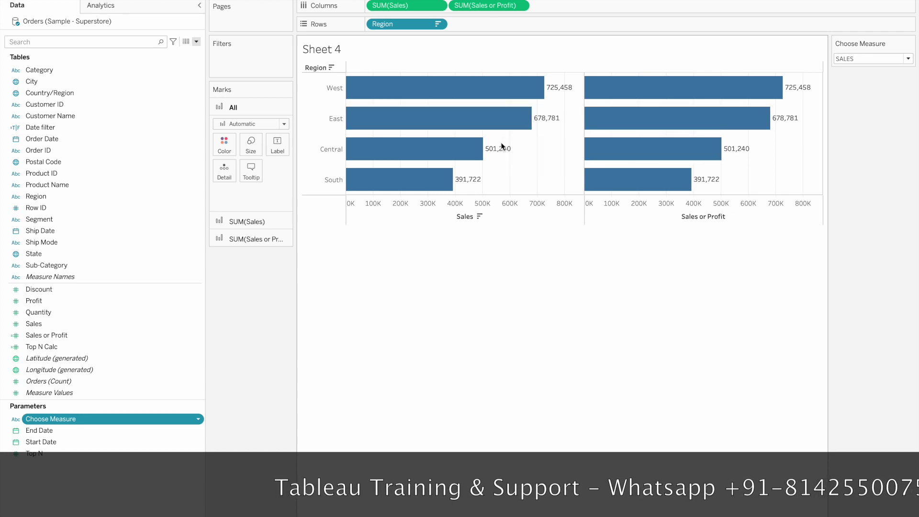
pyautogui.click(854, 60)
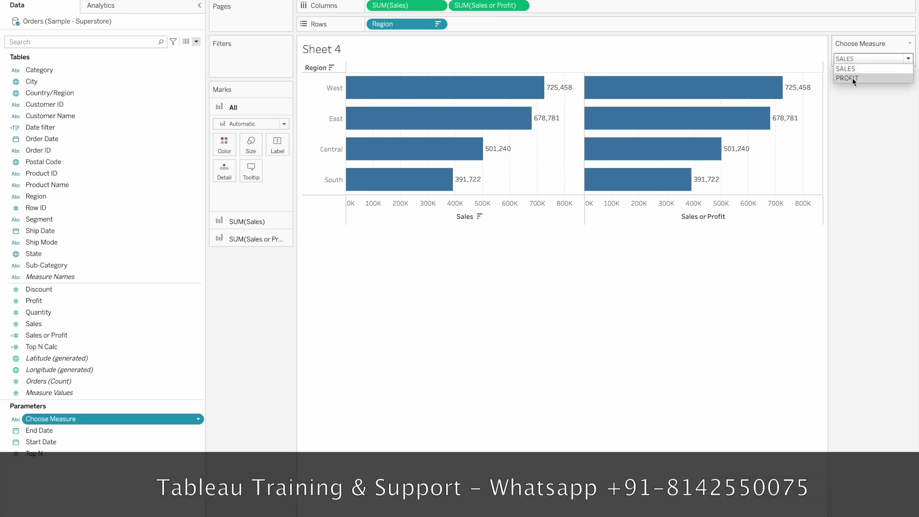
pyautogui.click(851, 78)
pyautogui.moveTo(712, 83)
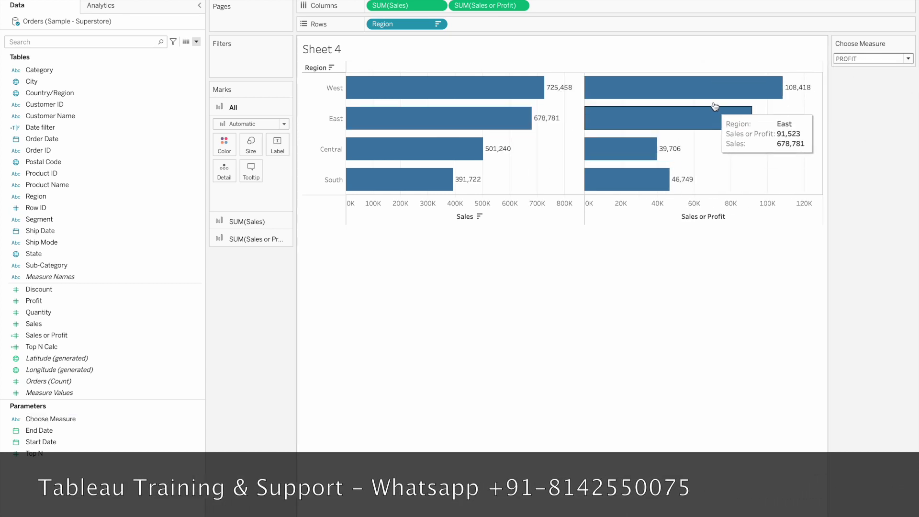
pyautogui.moveTo(456, 102)
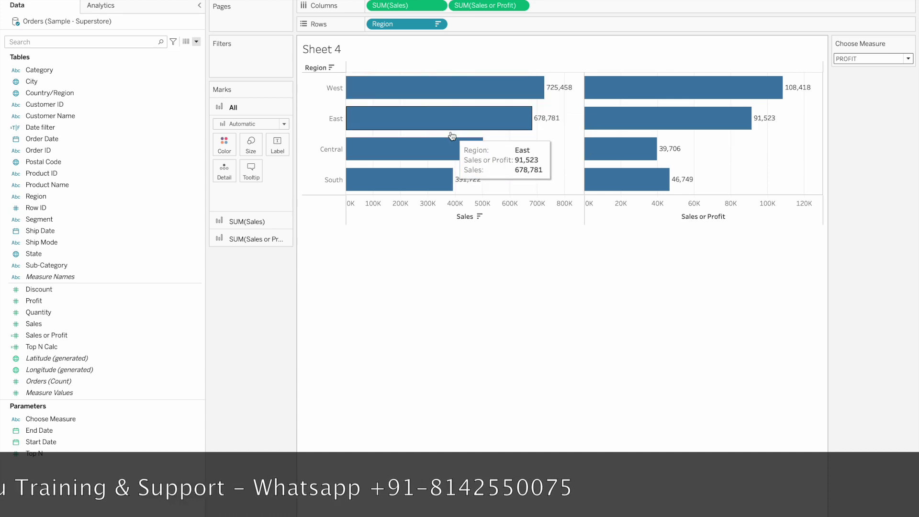